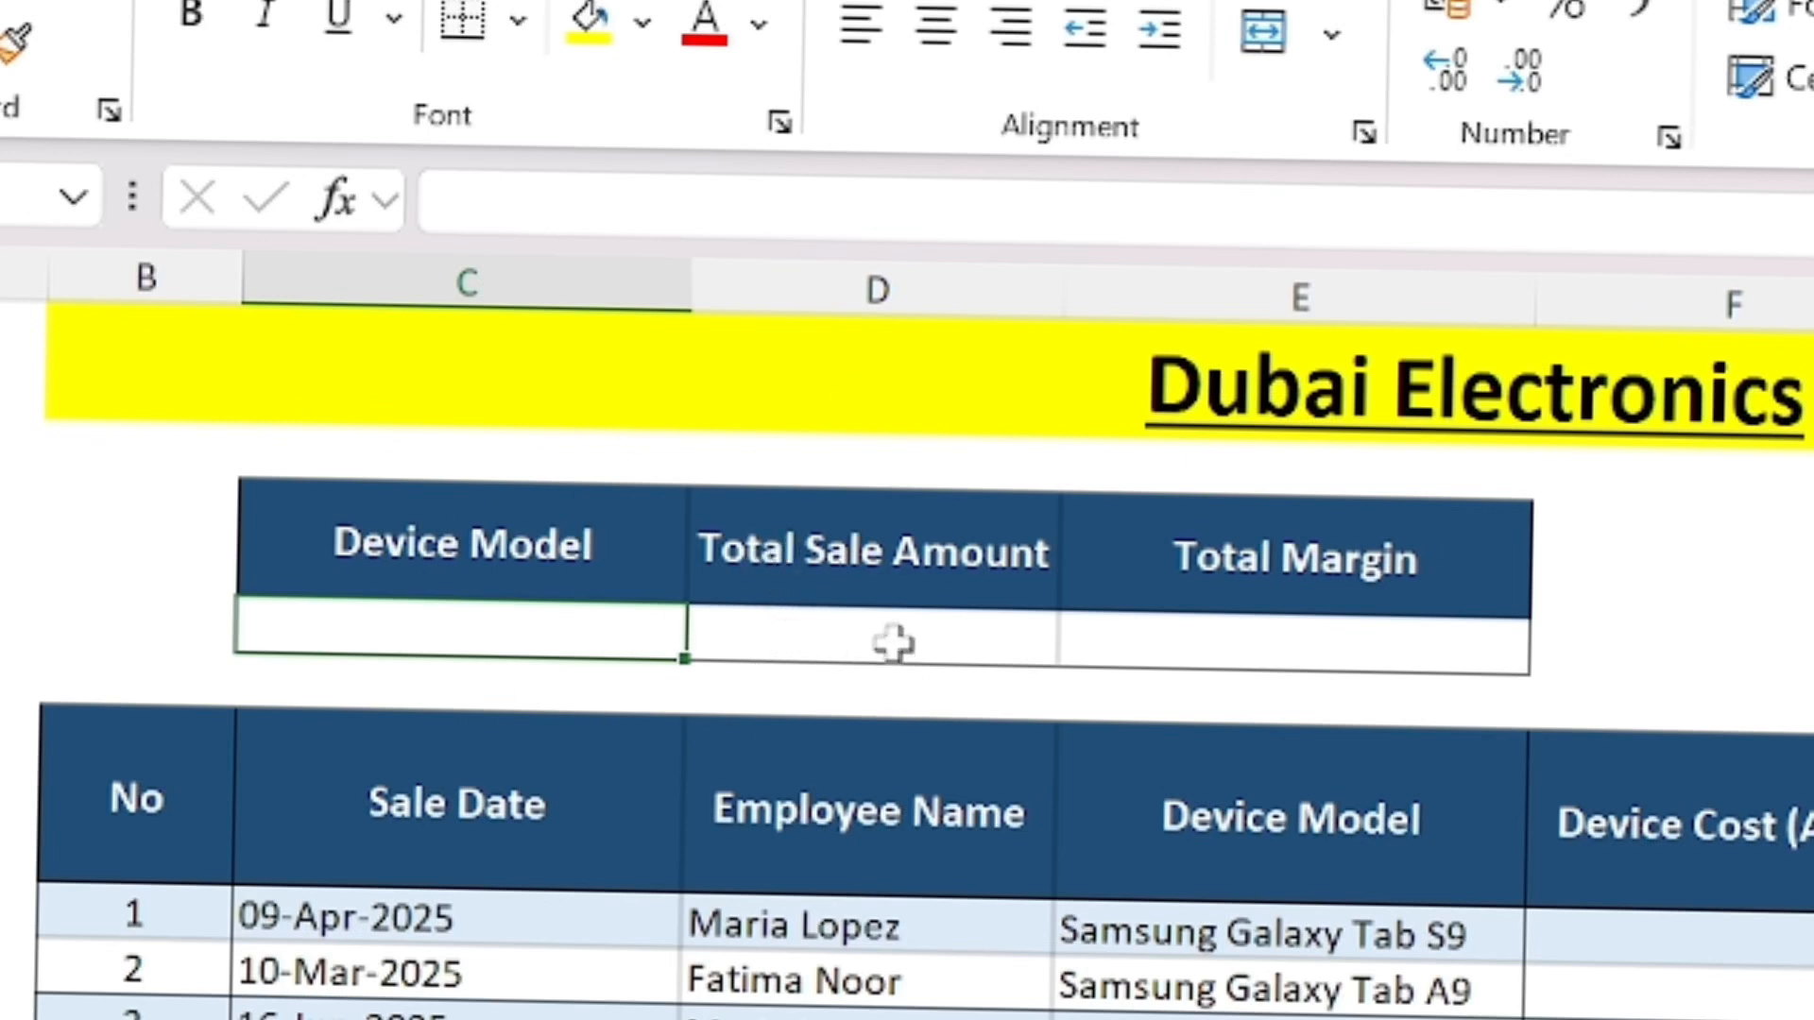
click(893, 644)
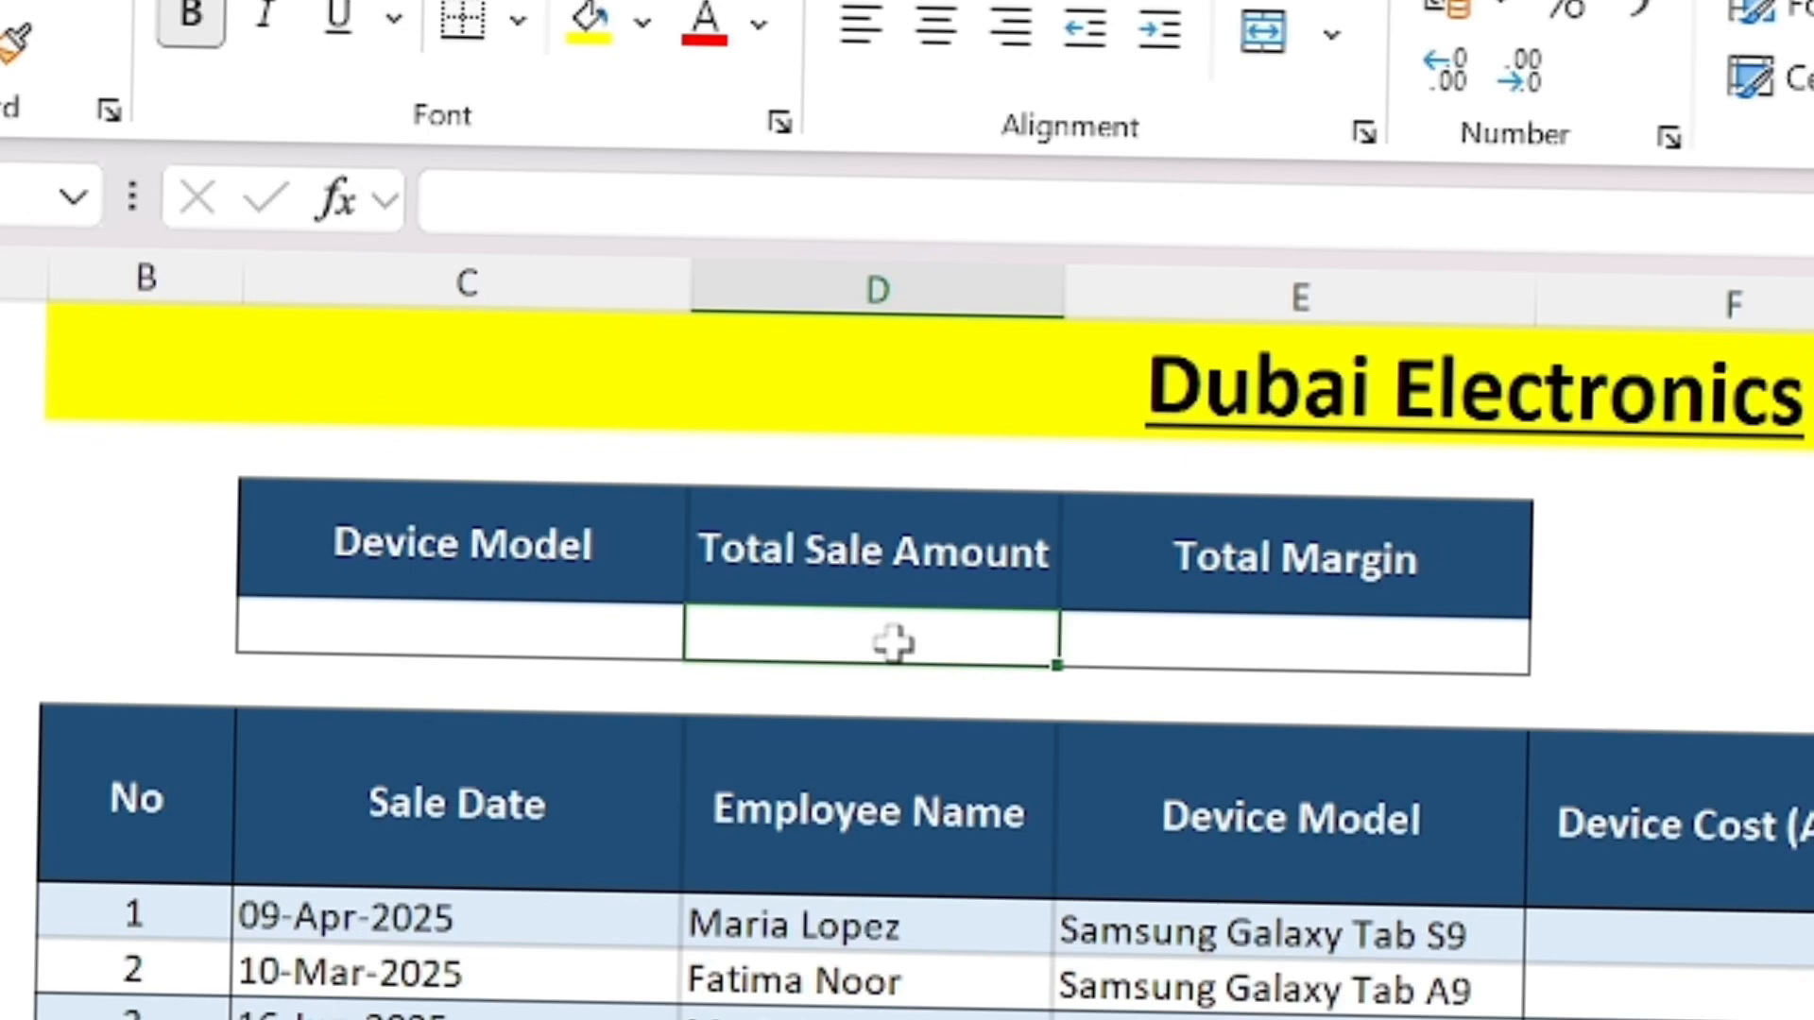
click(1267, 601)
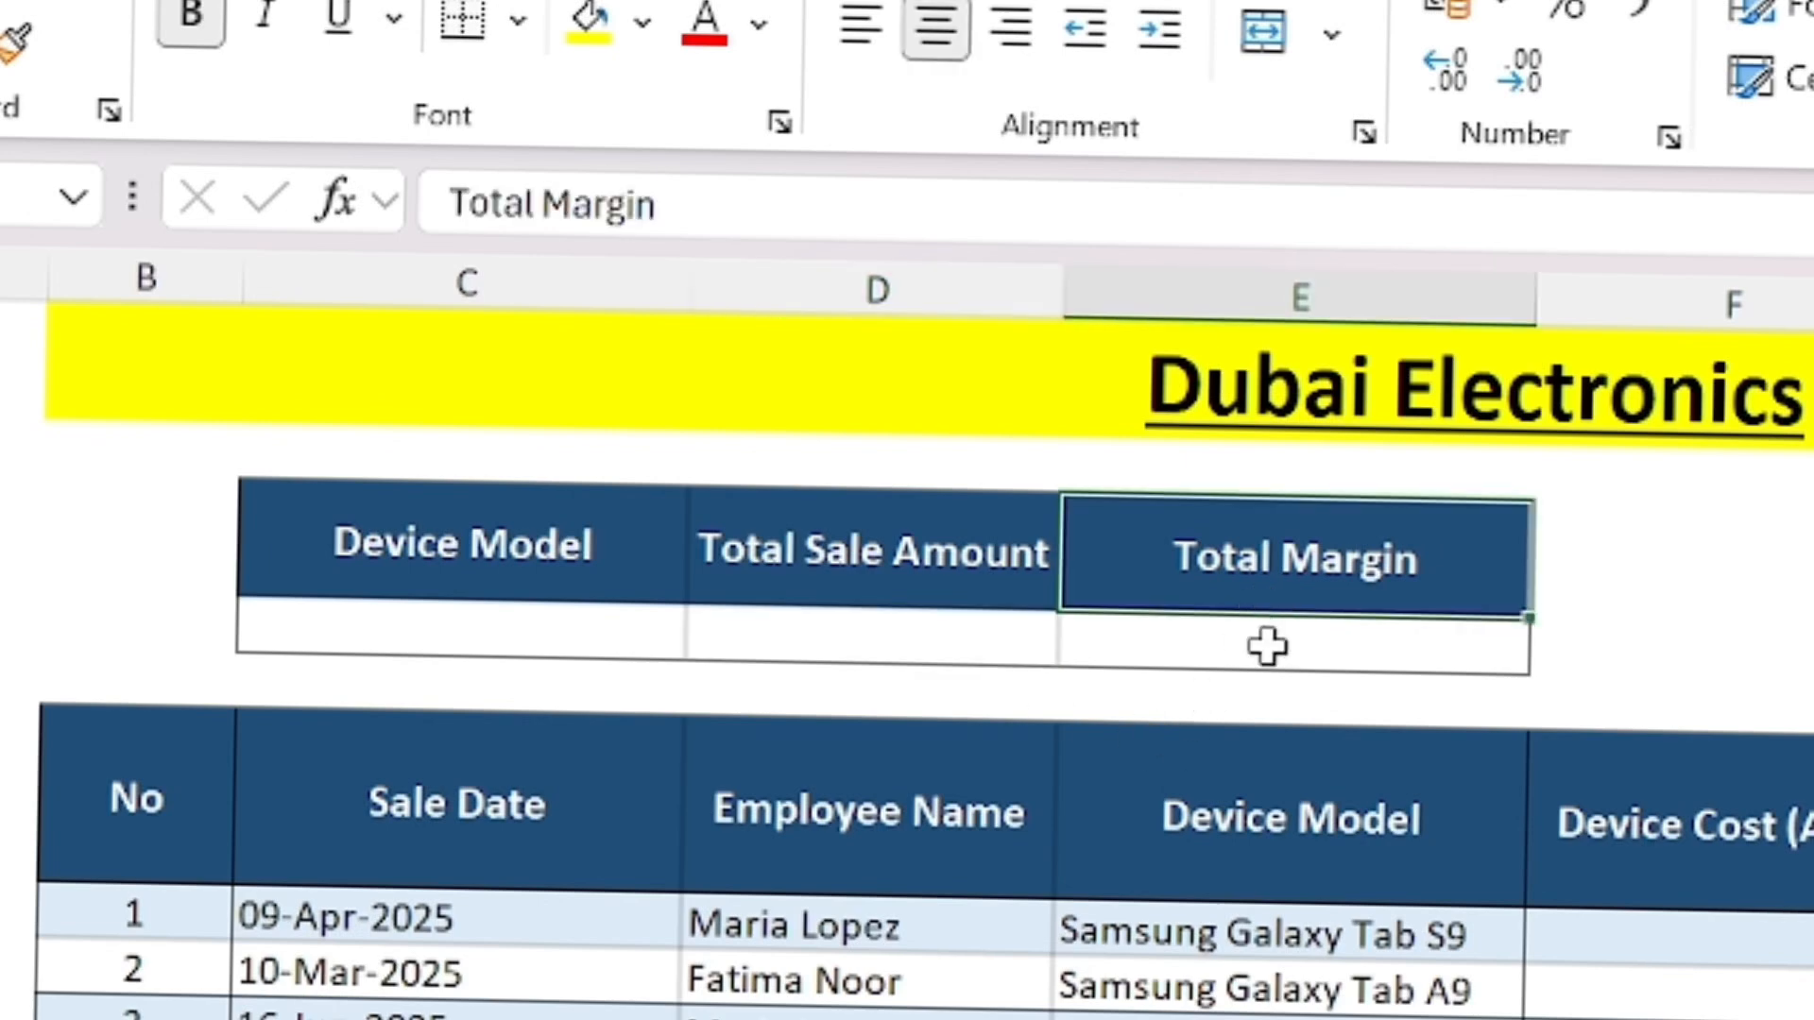
click(1268, 646)
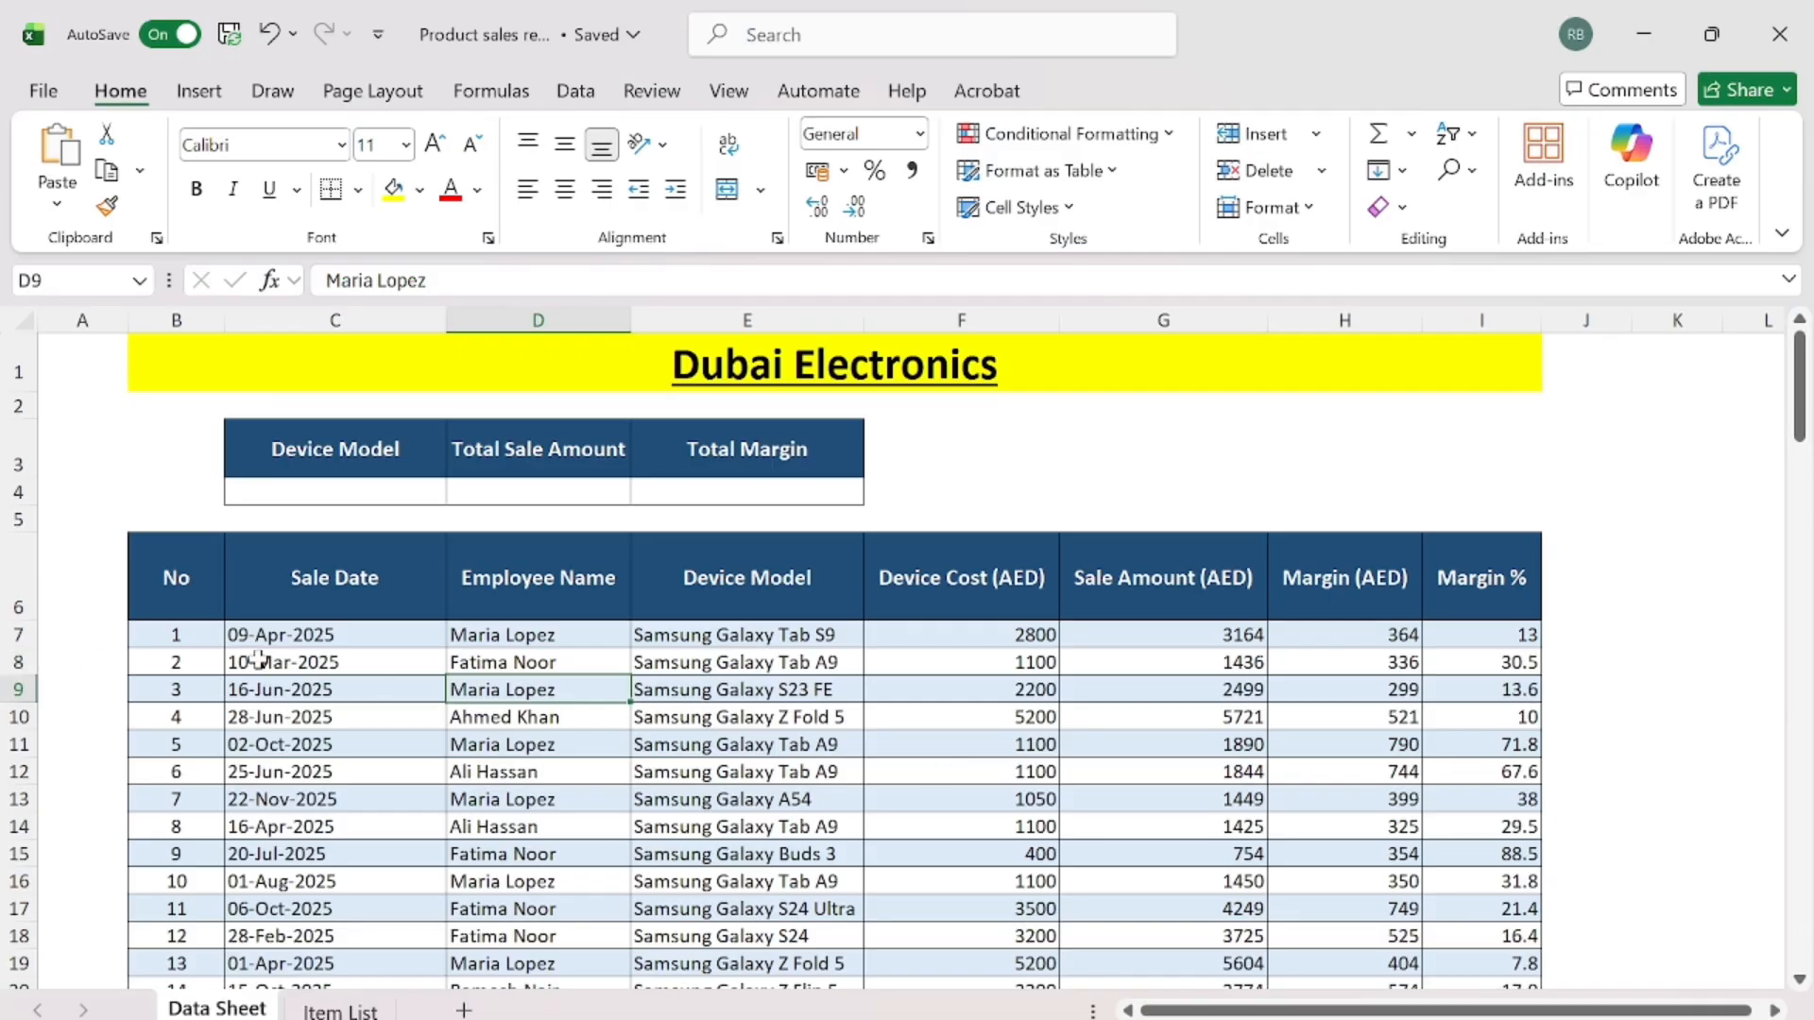
Convert the sales data in B6:I126 into a table with headers
click(163, 603)
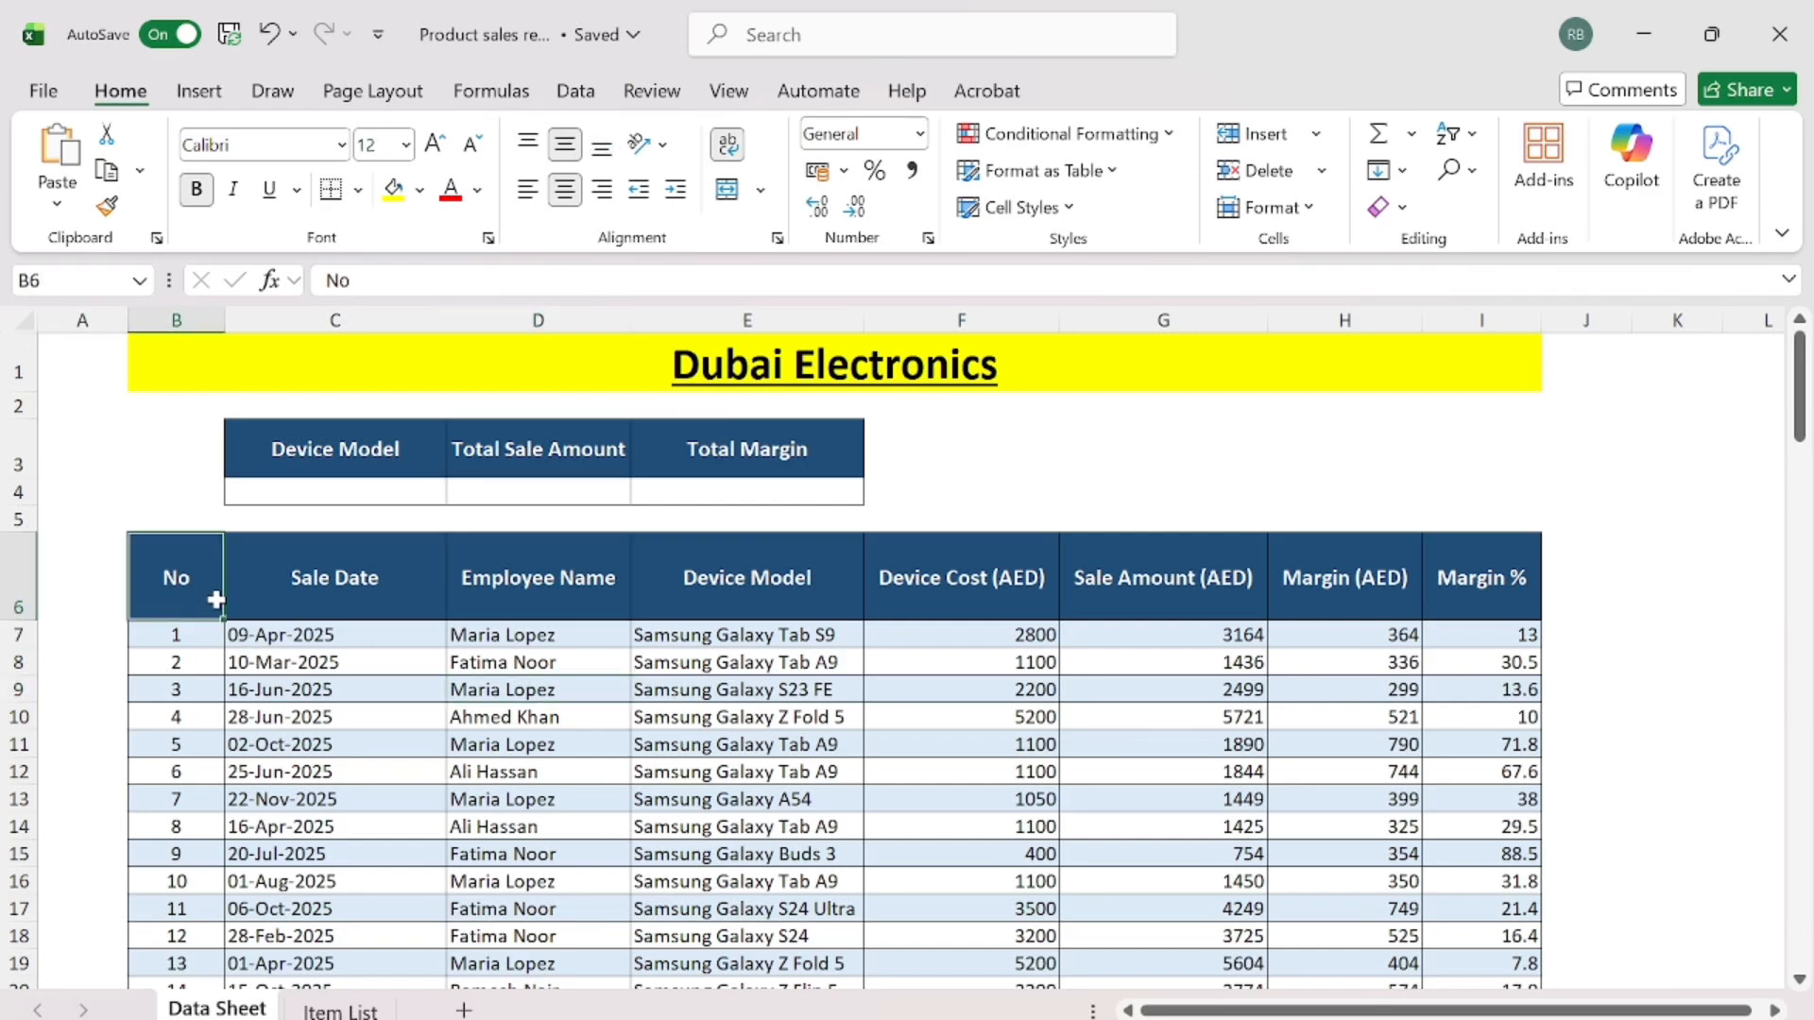
key(ctrl+shift+End)
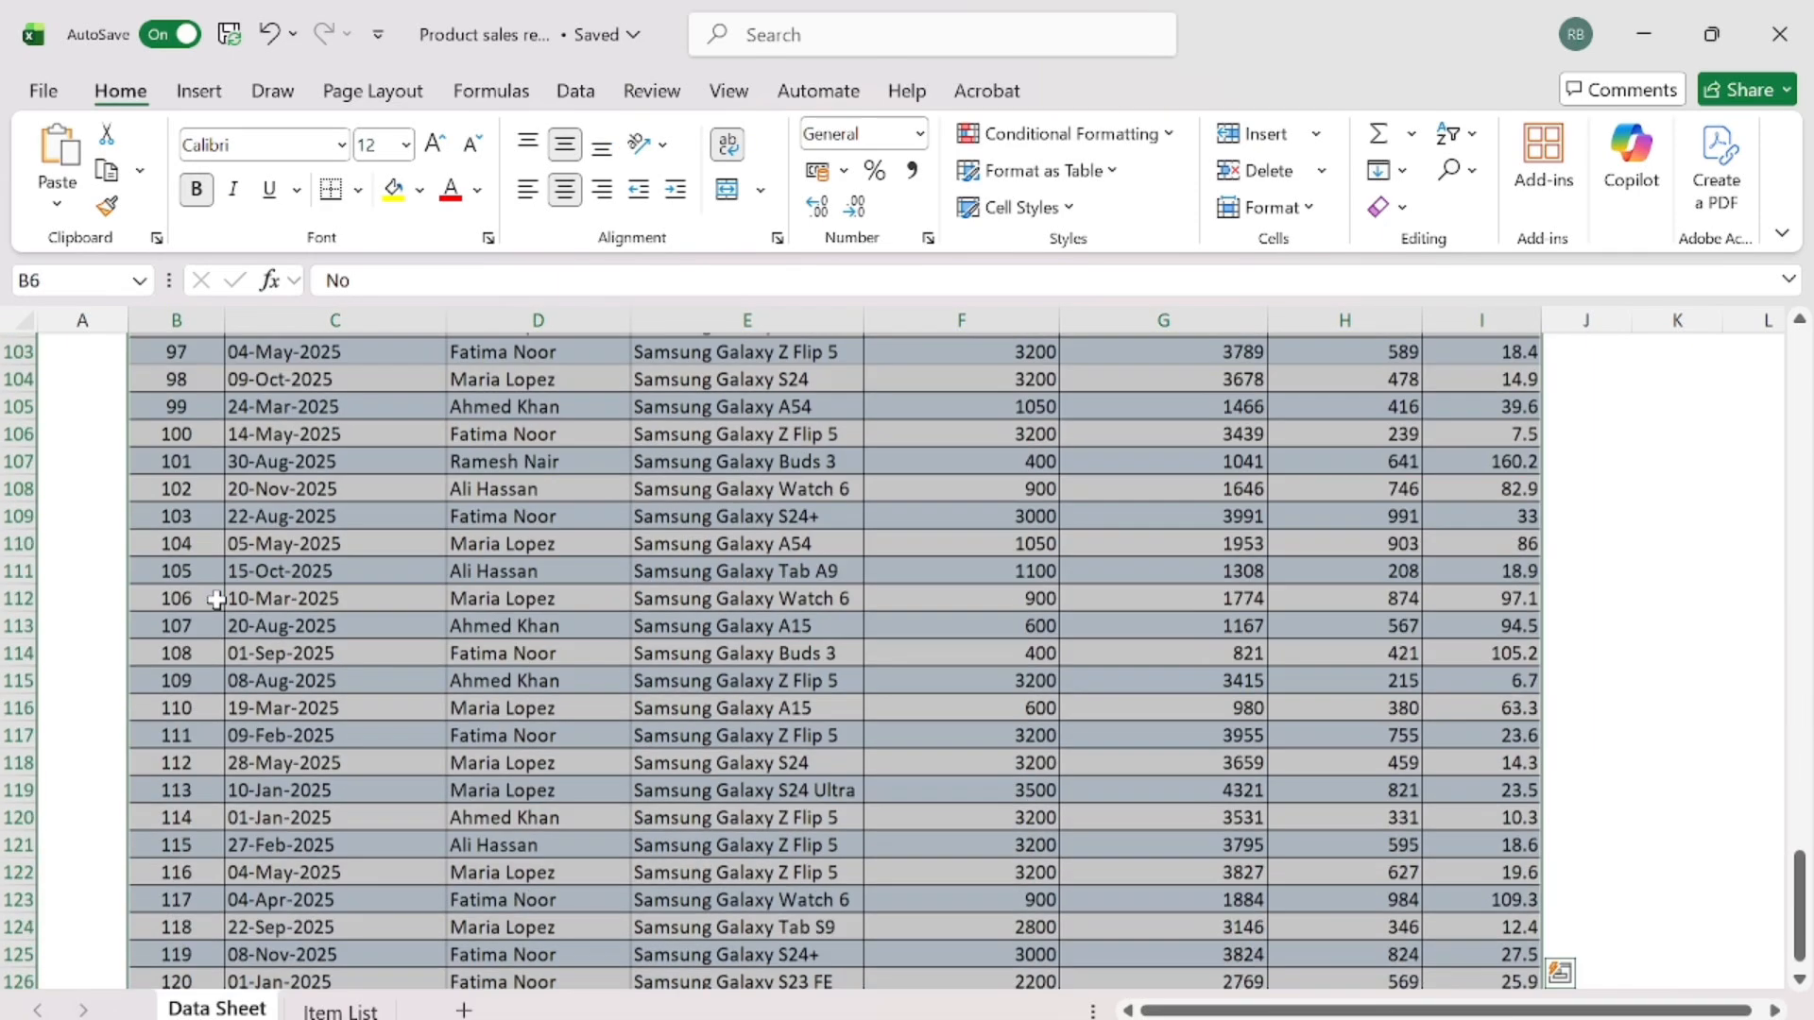
key(ctrl+t)
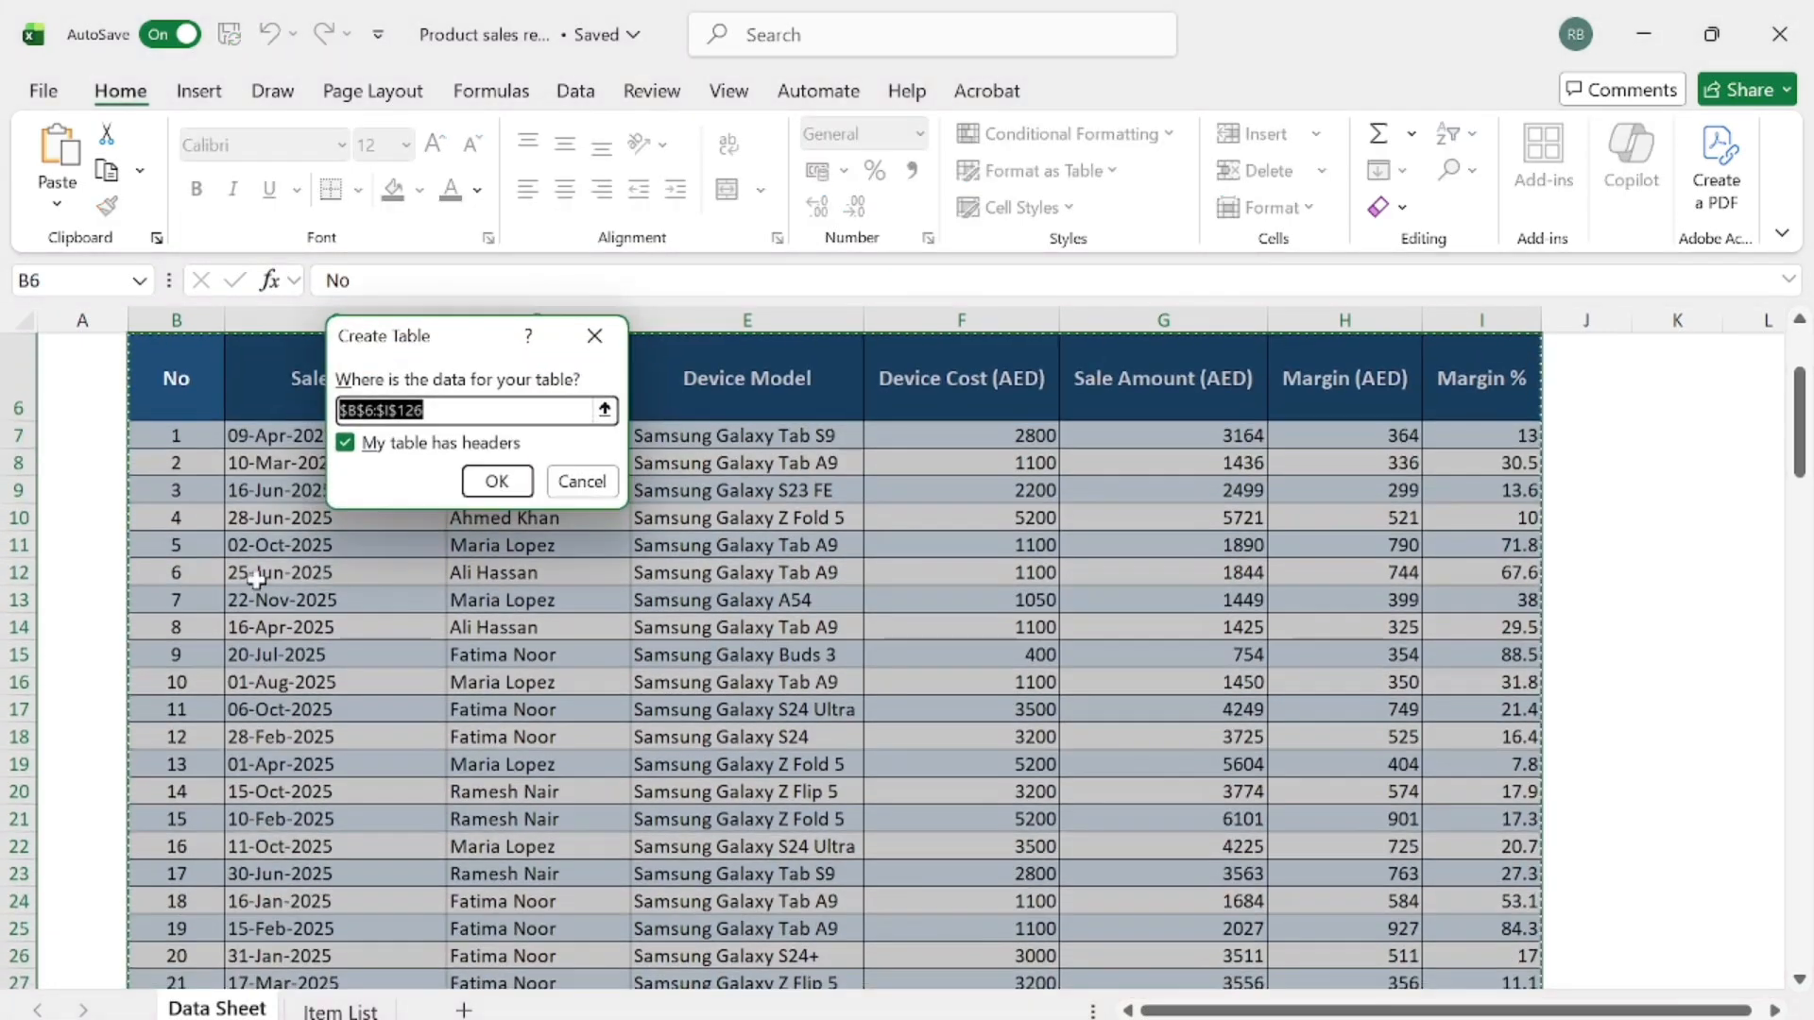
click(496, 483)
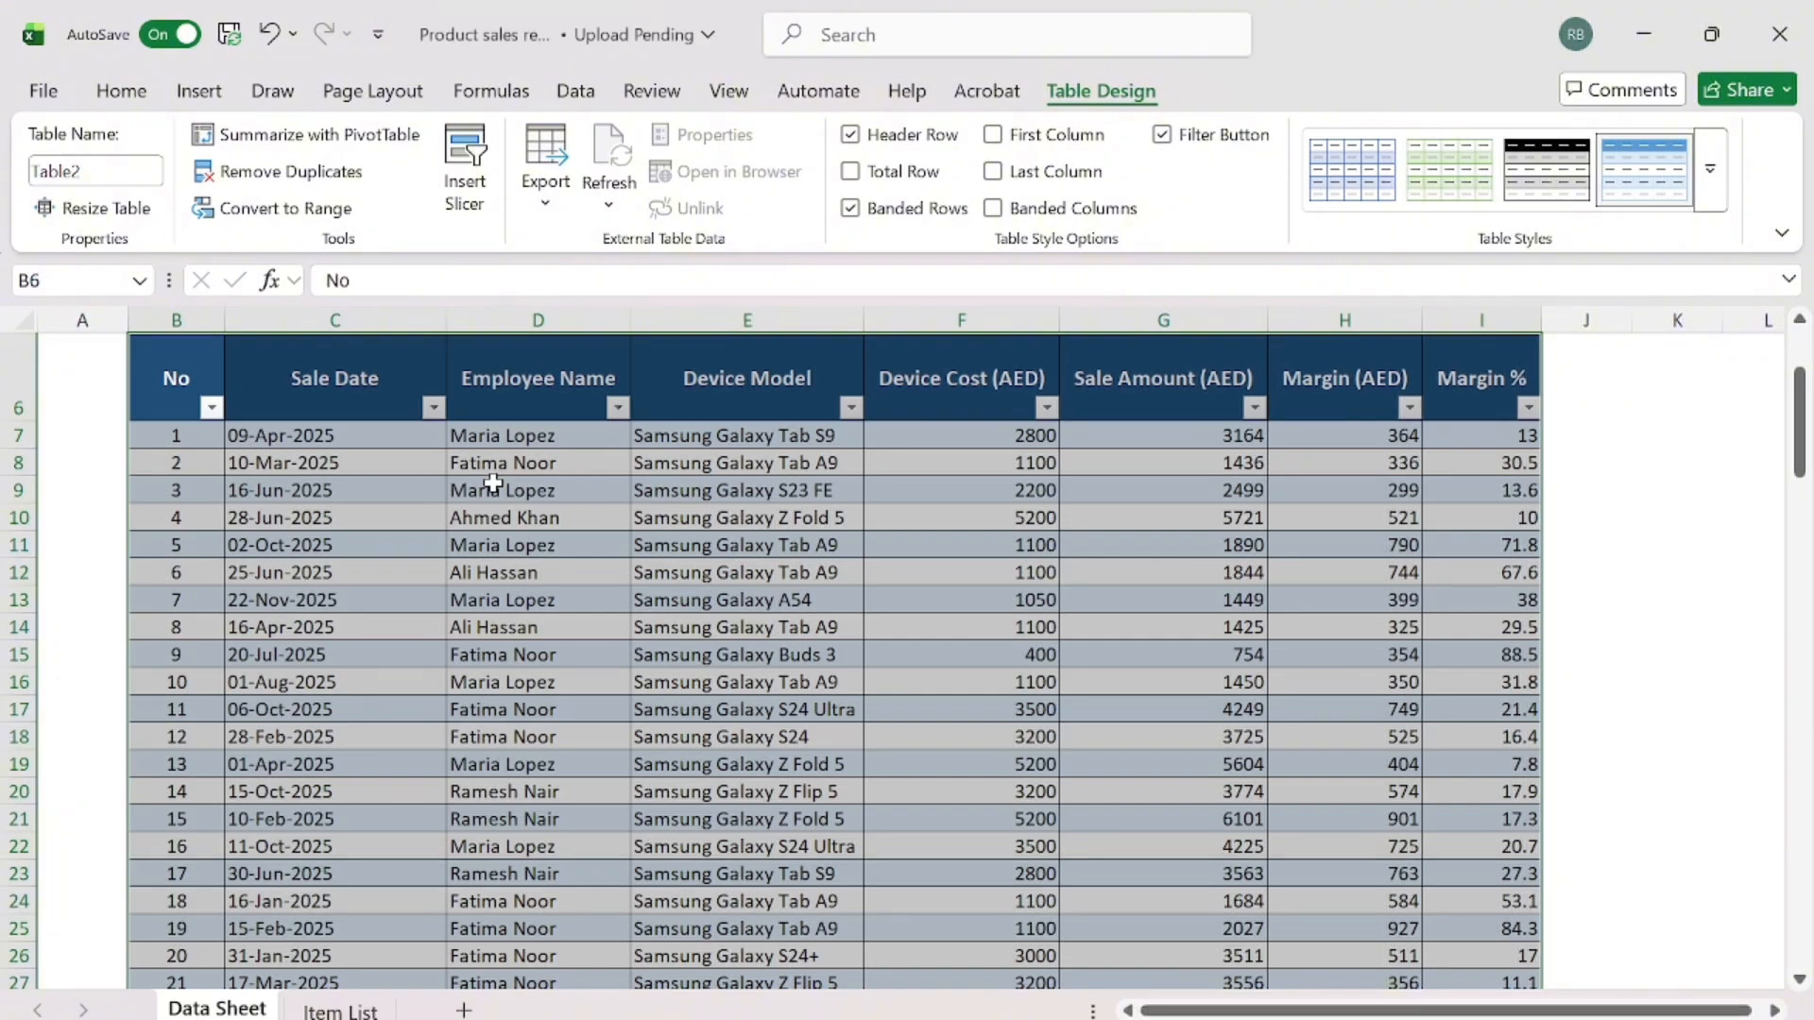
Try adding a new record number 121 in cell B127, directly below the table's last row
scroll(606, 677, down, 2)
scroll(607, 677, down, 20)
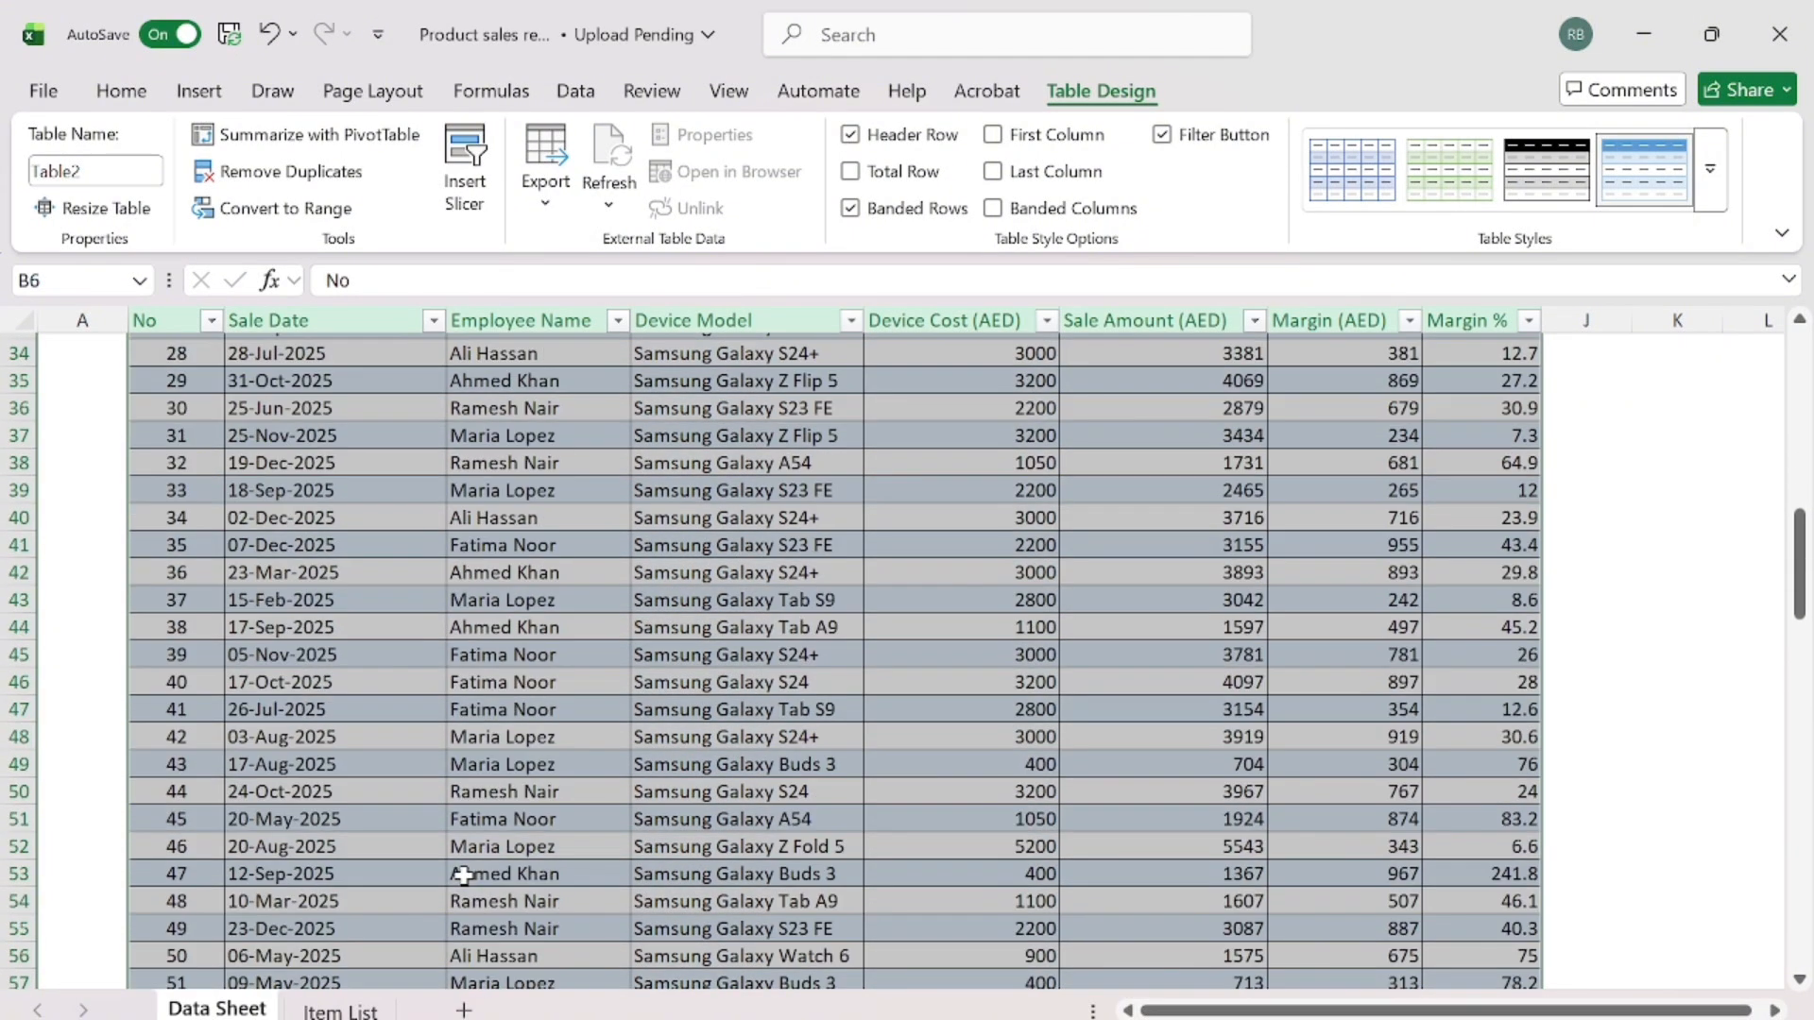
scroll(437, 857, down, 15)
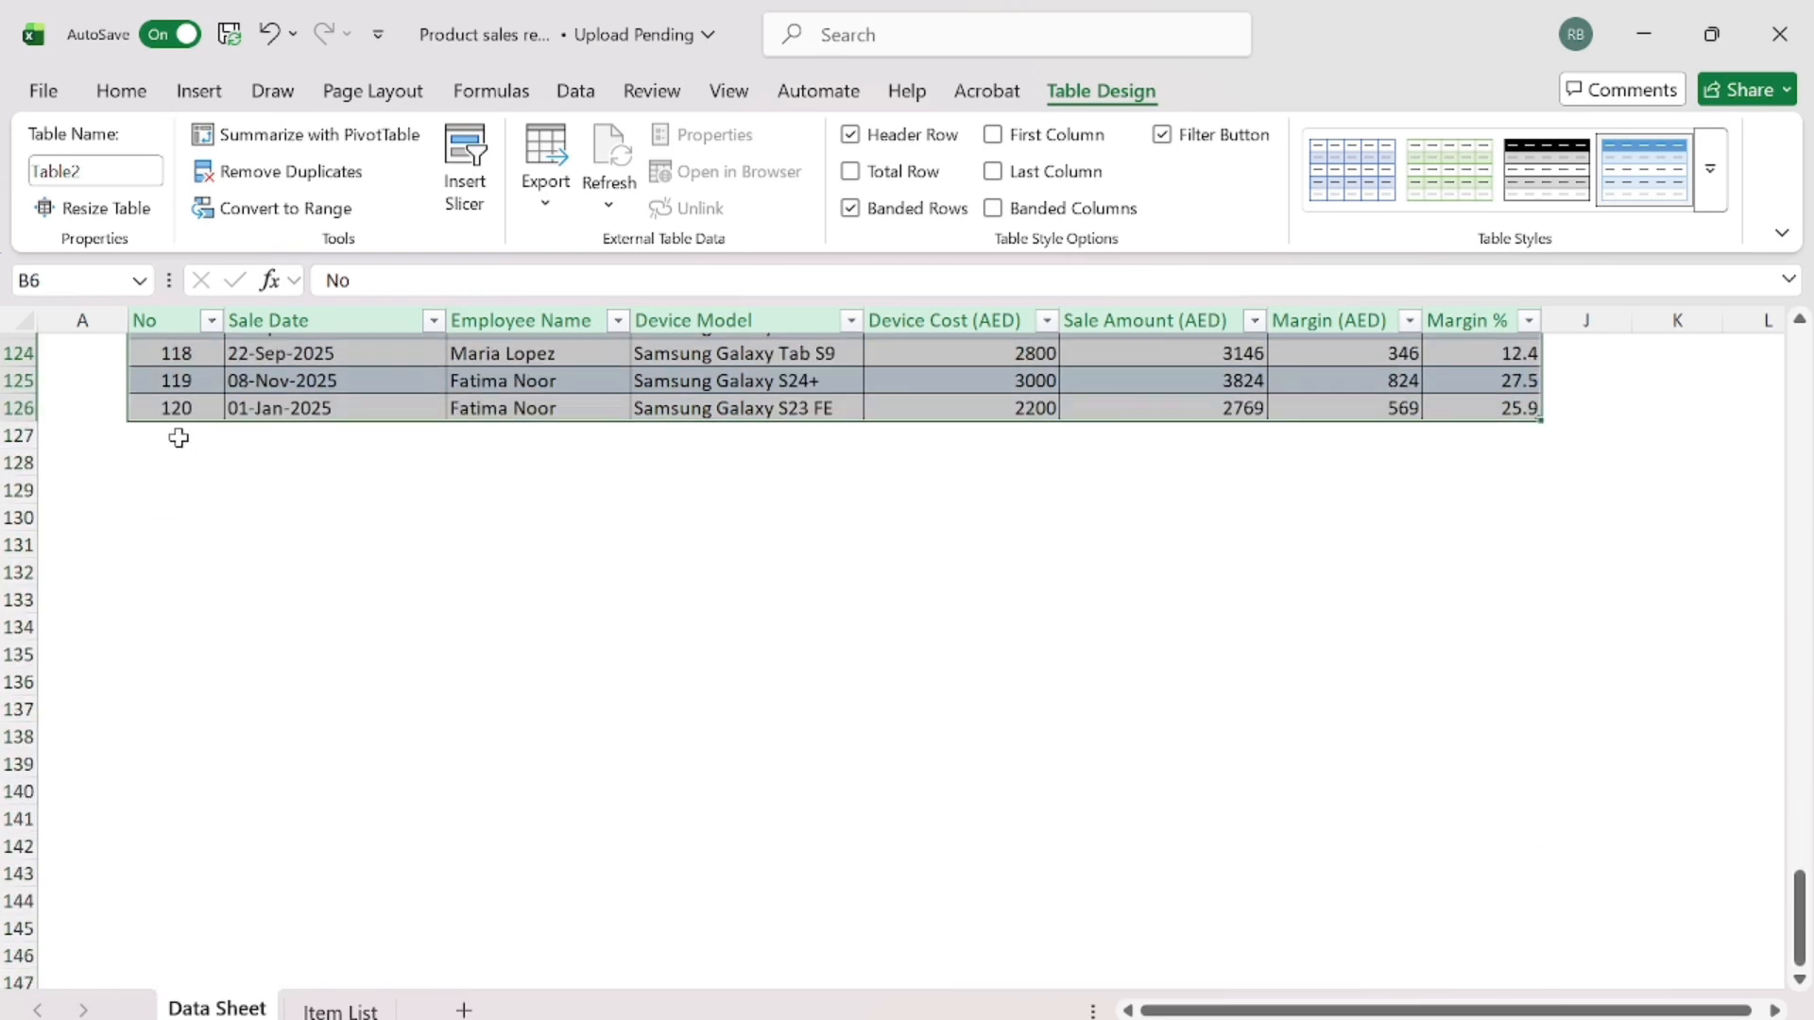
click(178, 437)
text(121)
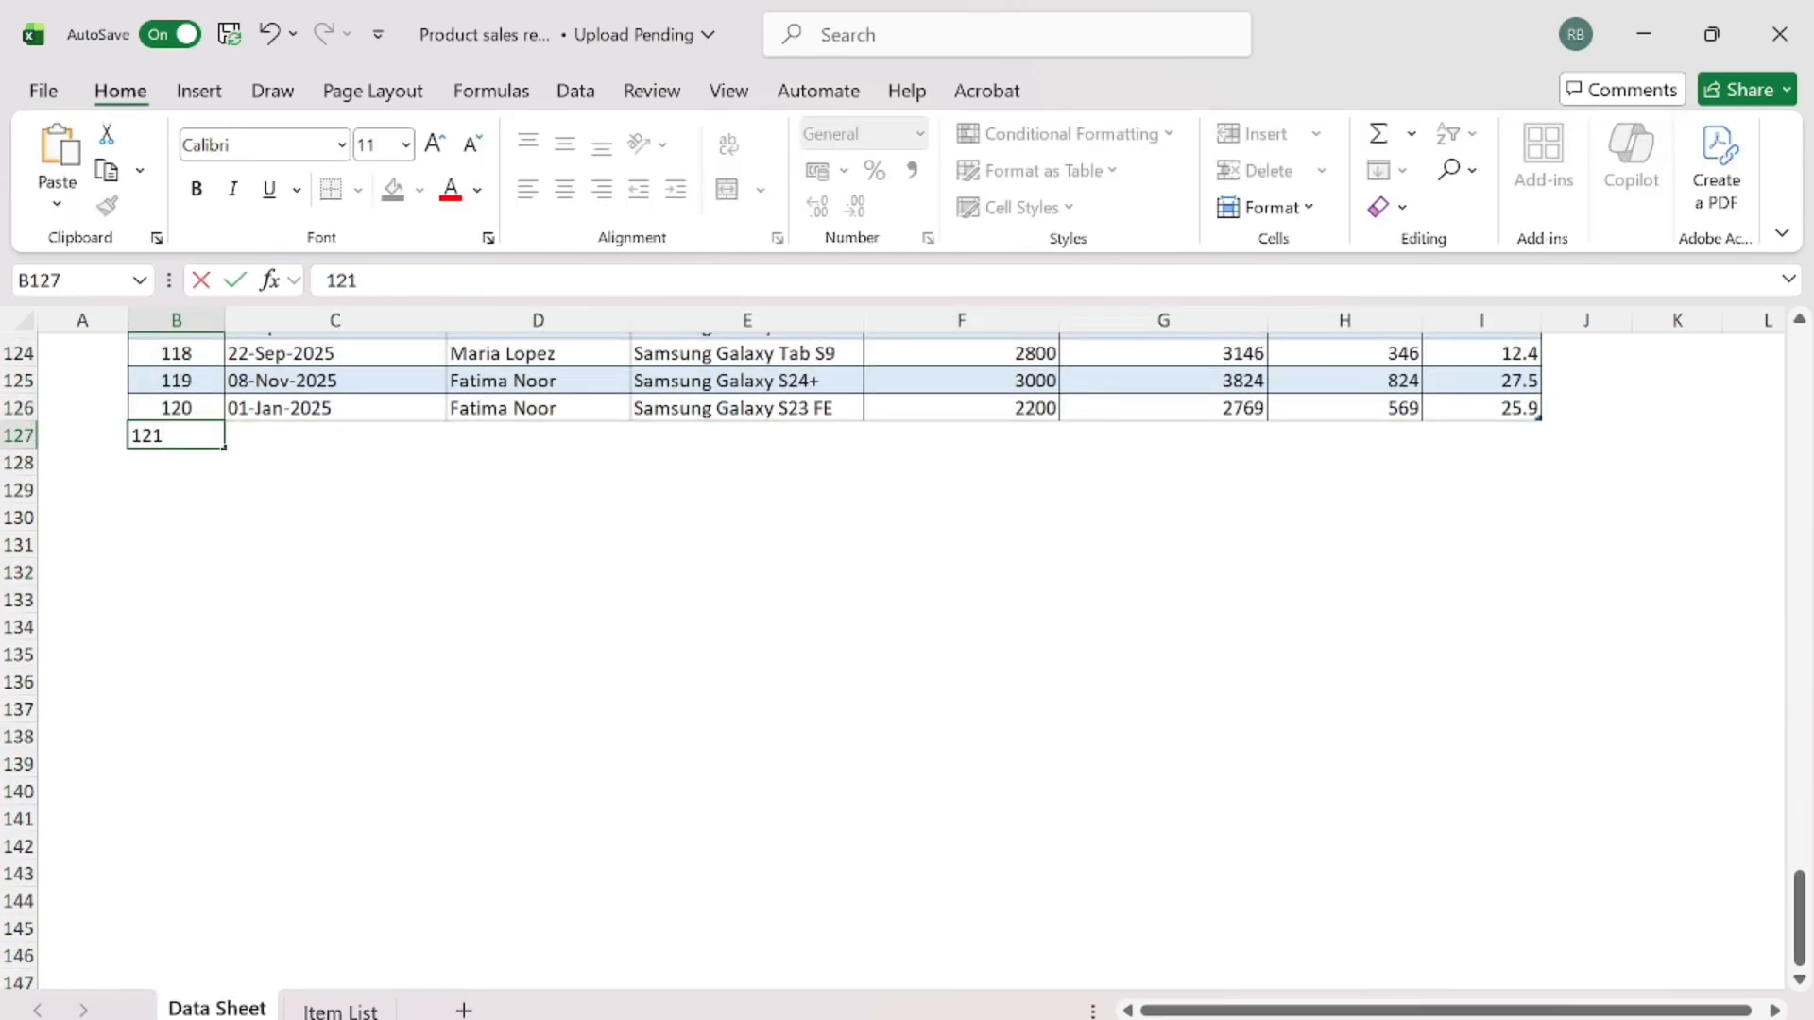
key(Return)
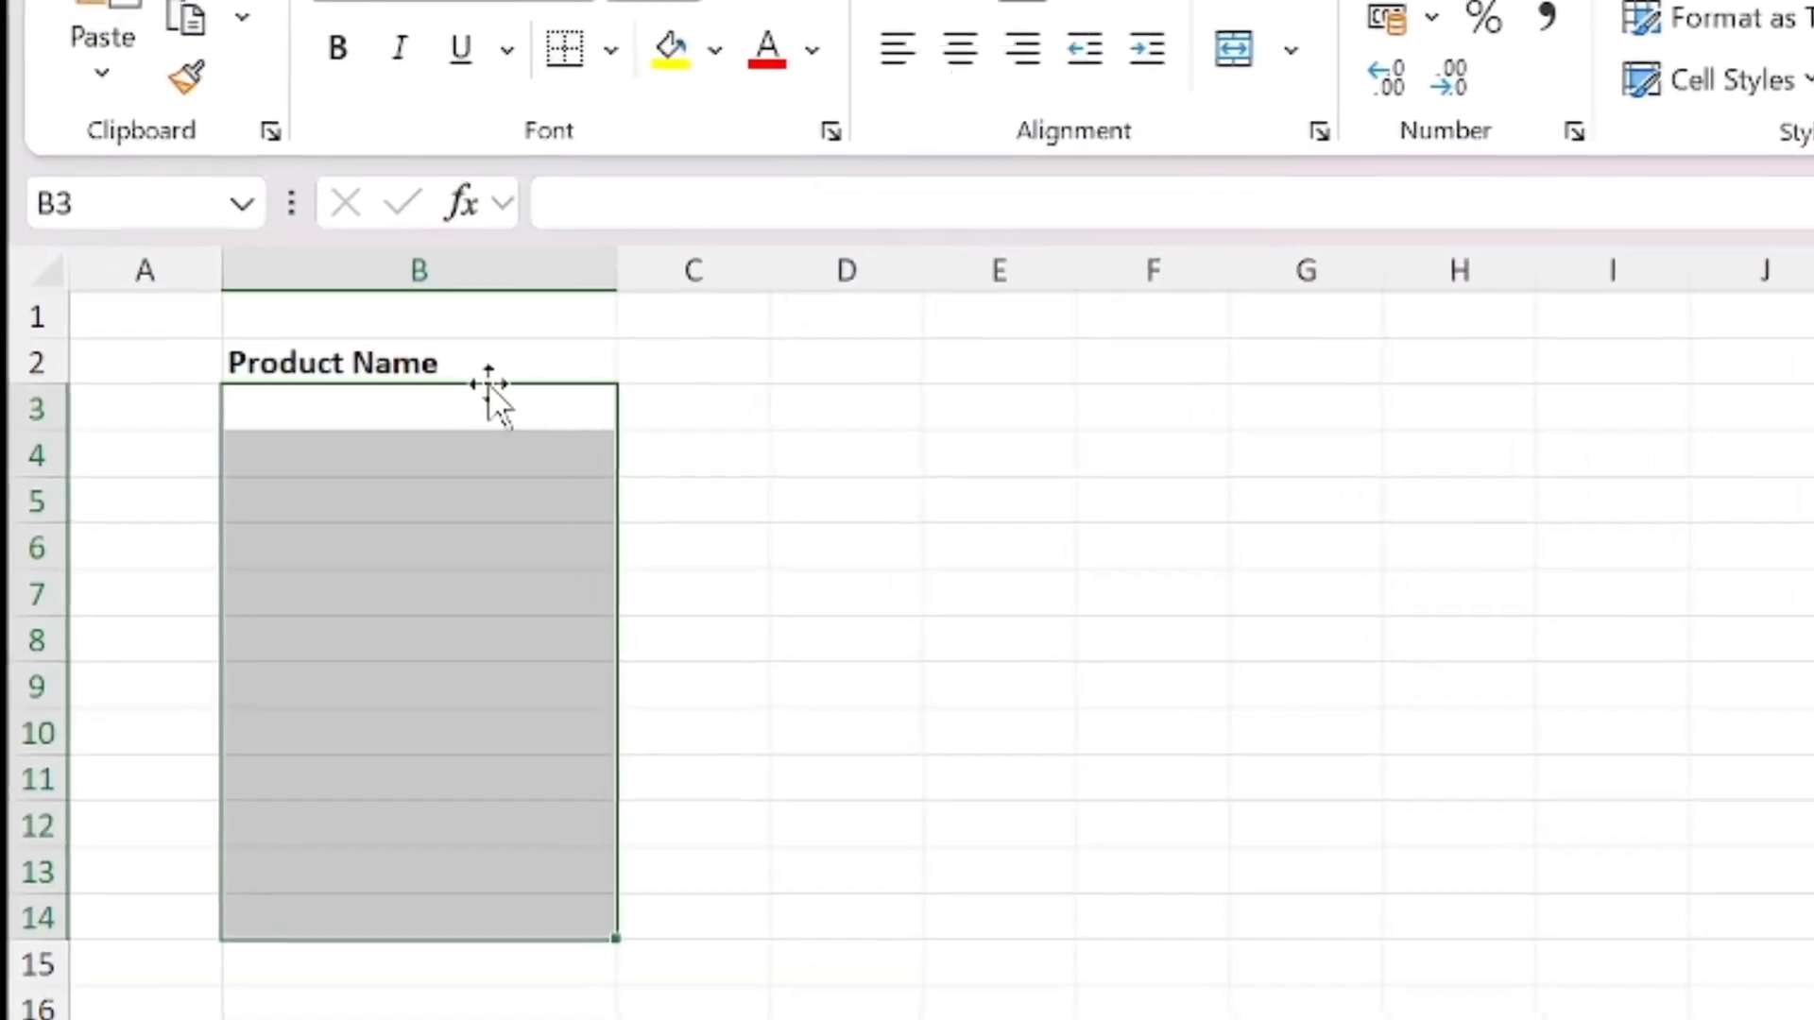
Enter the formula =UNIQUE(Table2[Device Model]) in cell B3 of the Item List sheet, below Product Name
click(511, 407)
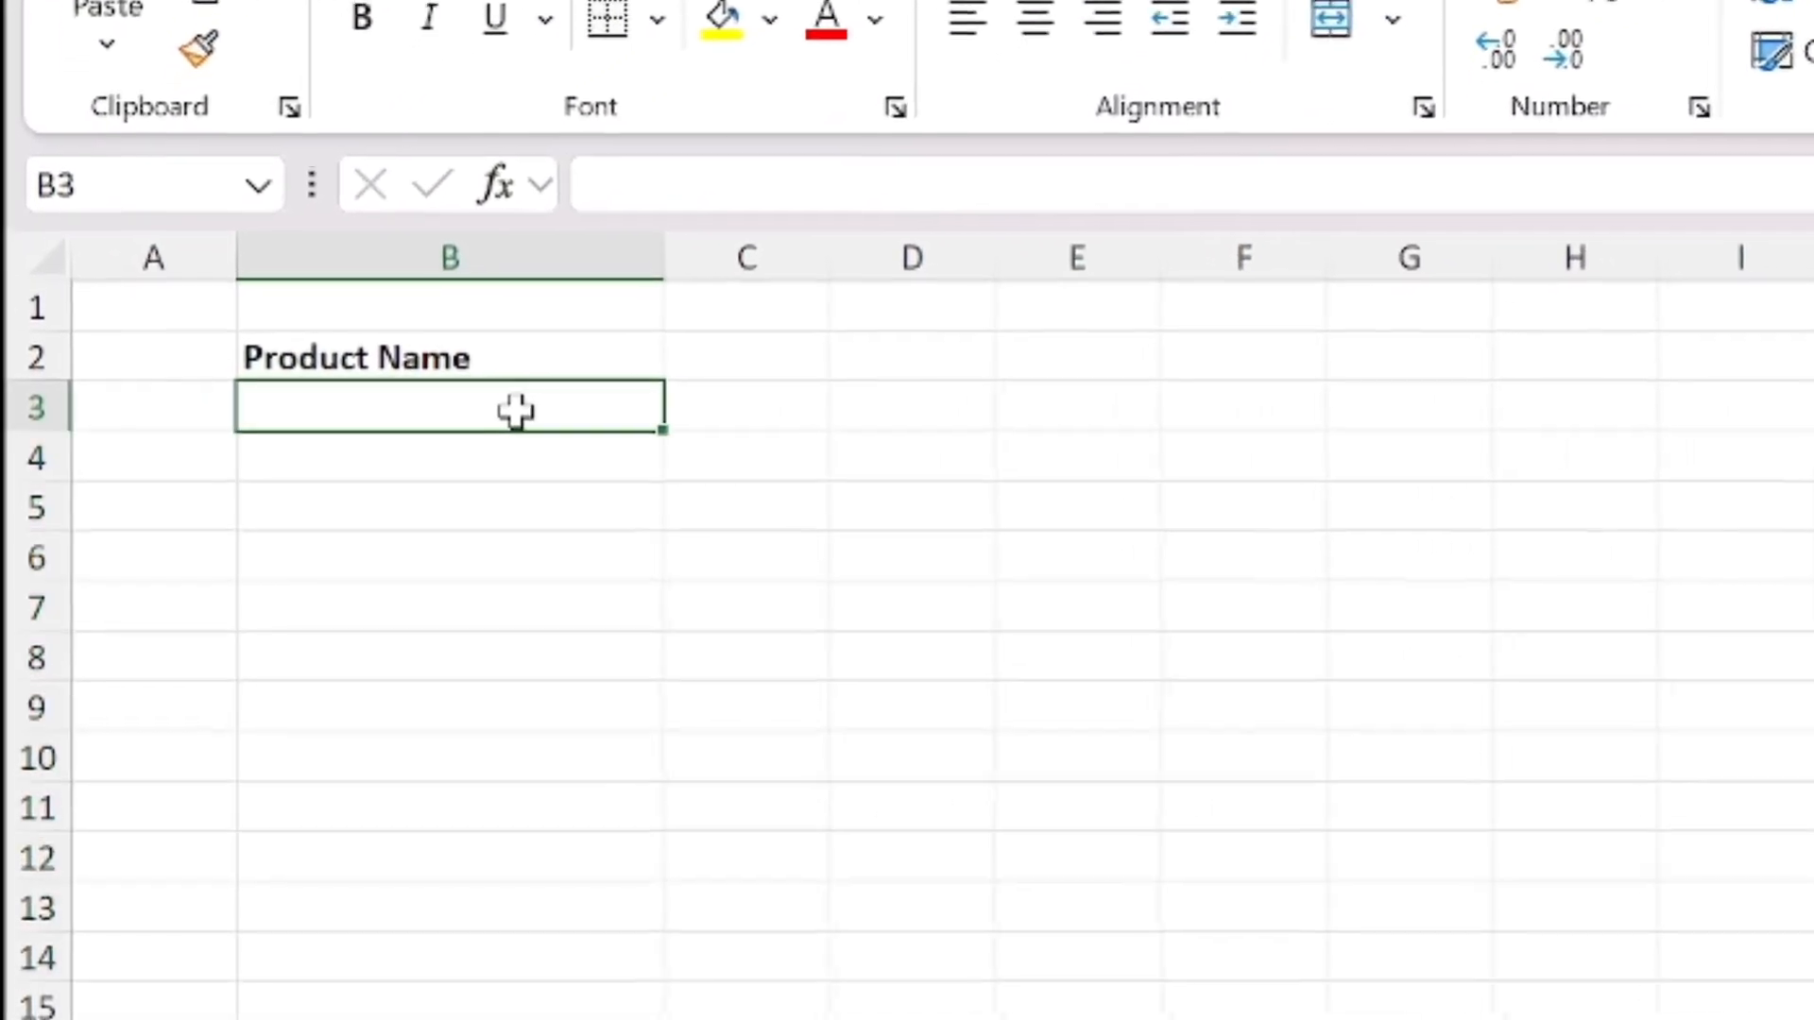
text(=)
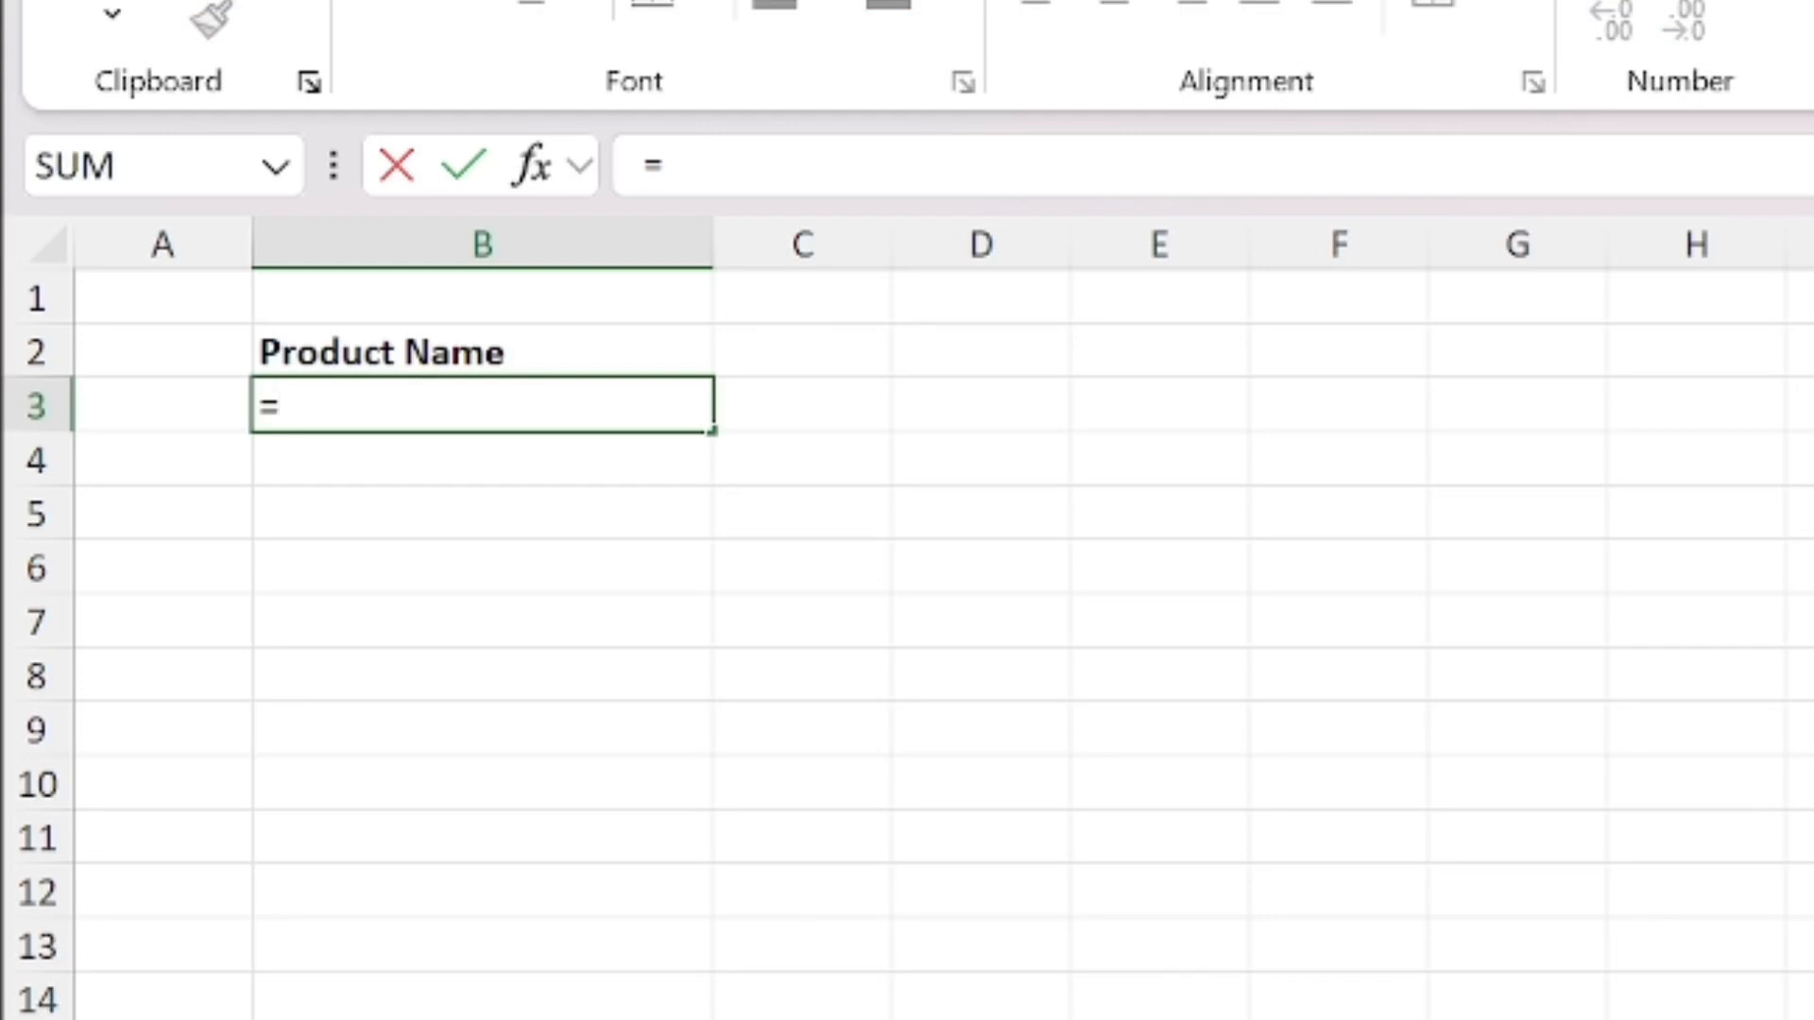
text(unique)
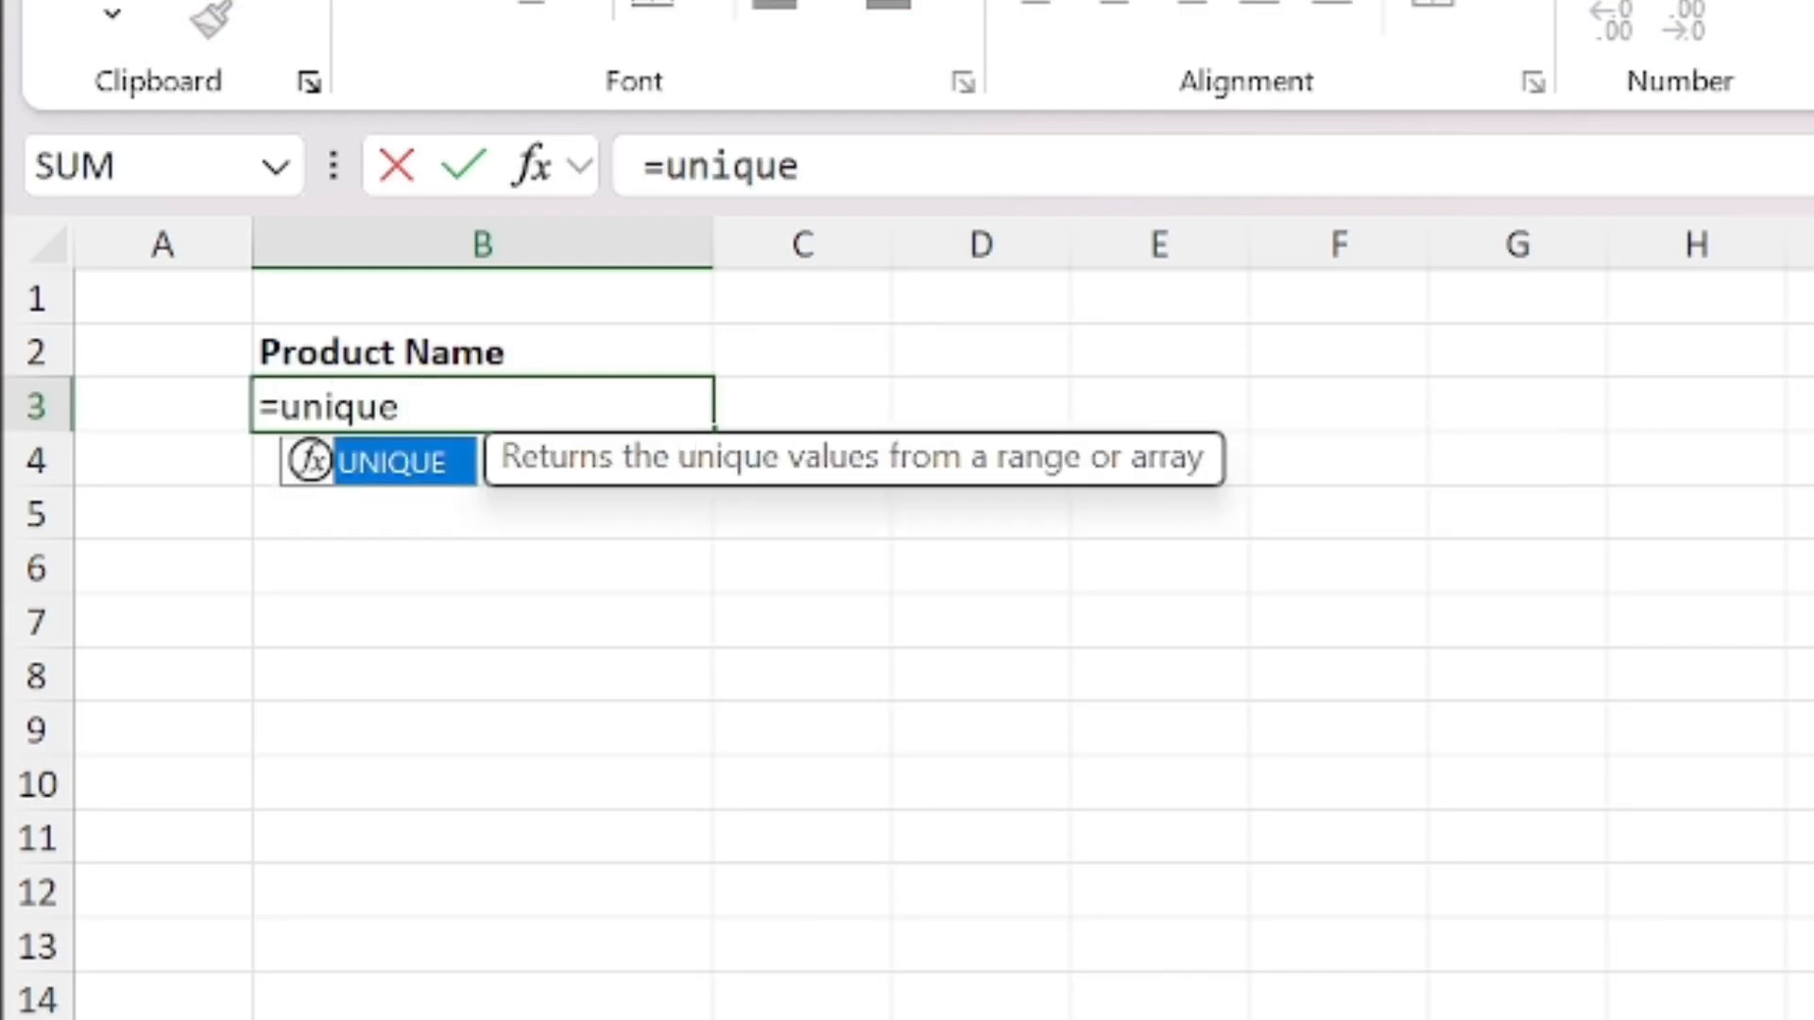
text(('Data Sheet'!)
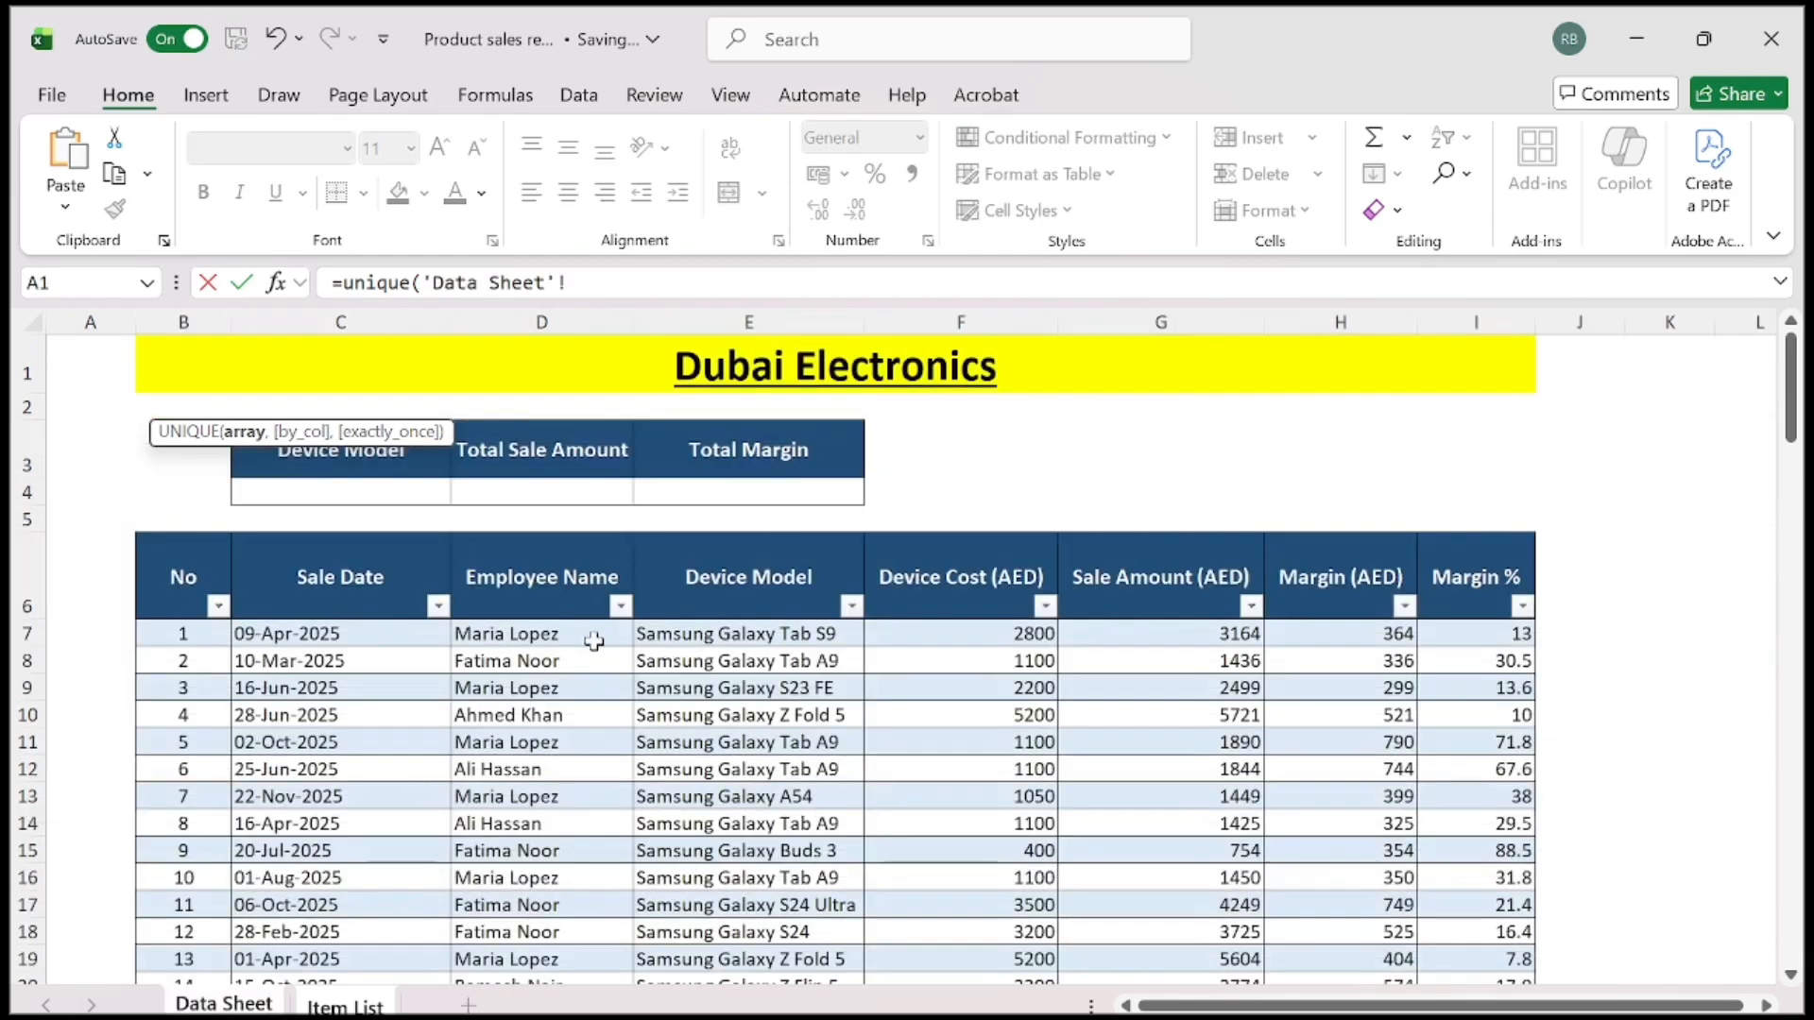
click(711, 633)
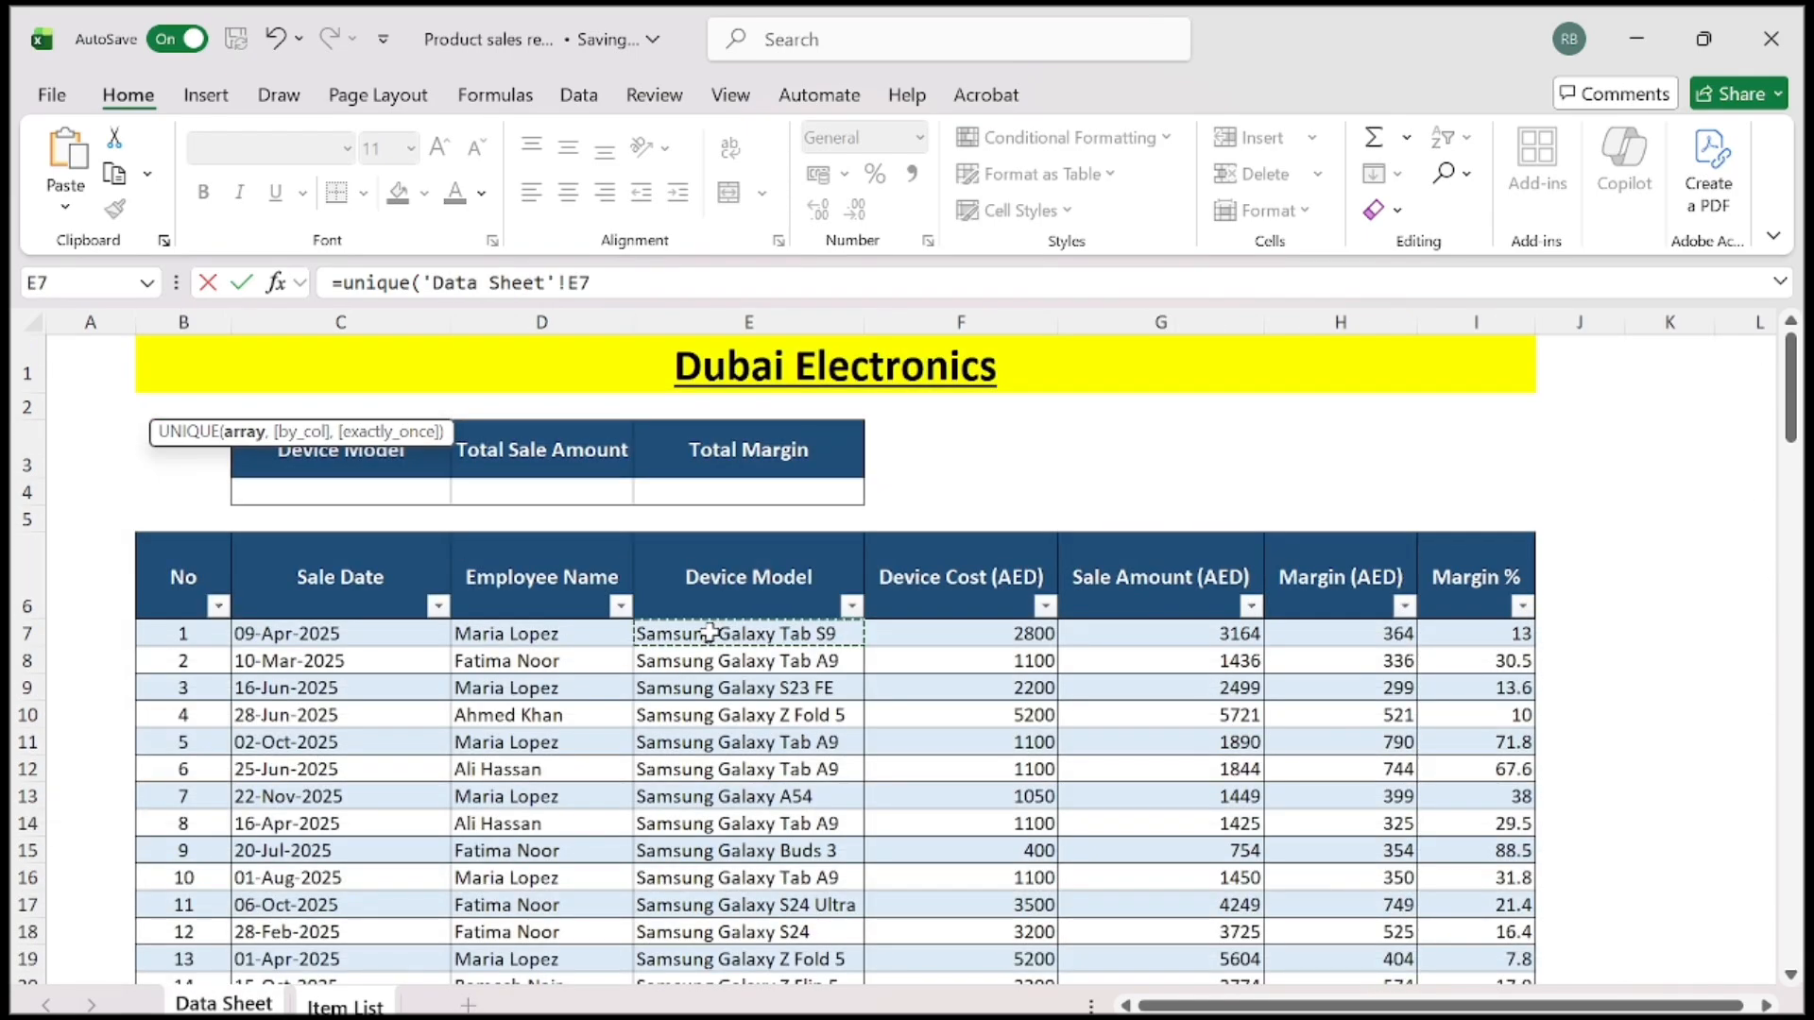
key(ctrl+shift+Down)
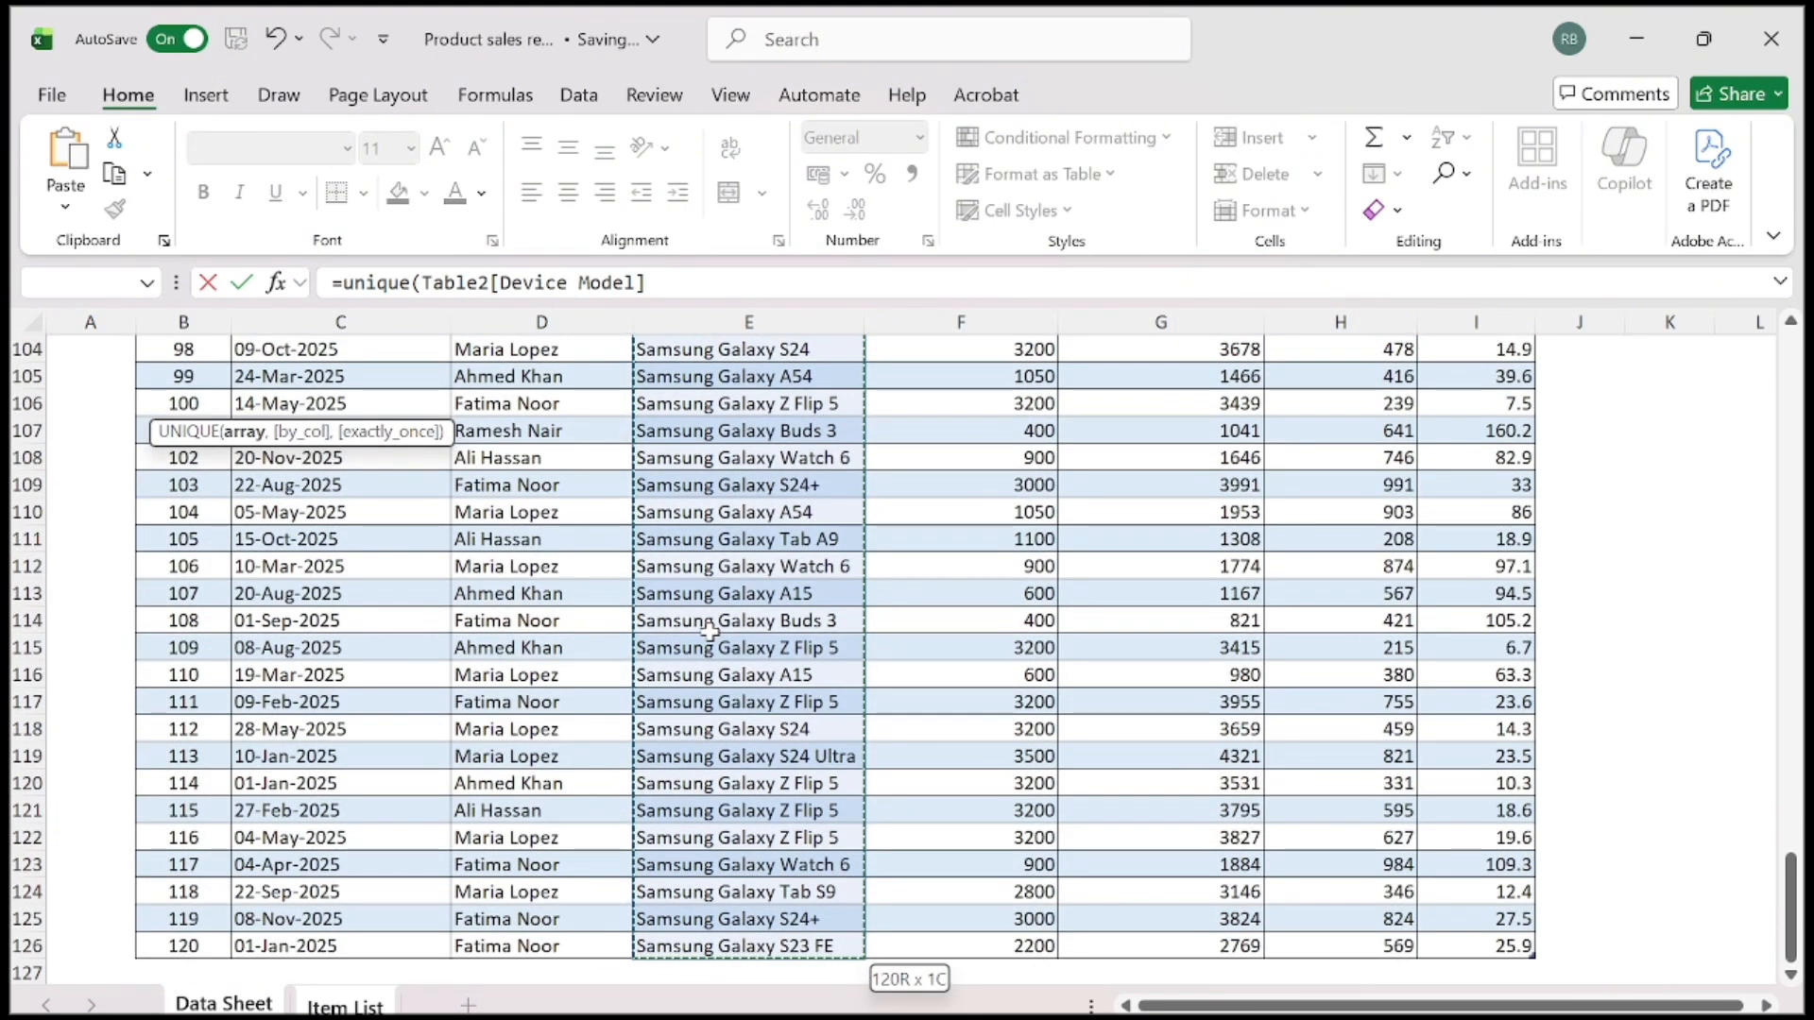
key(Return)
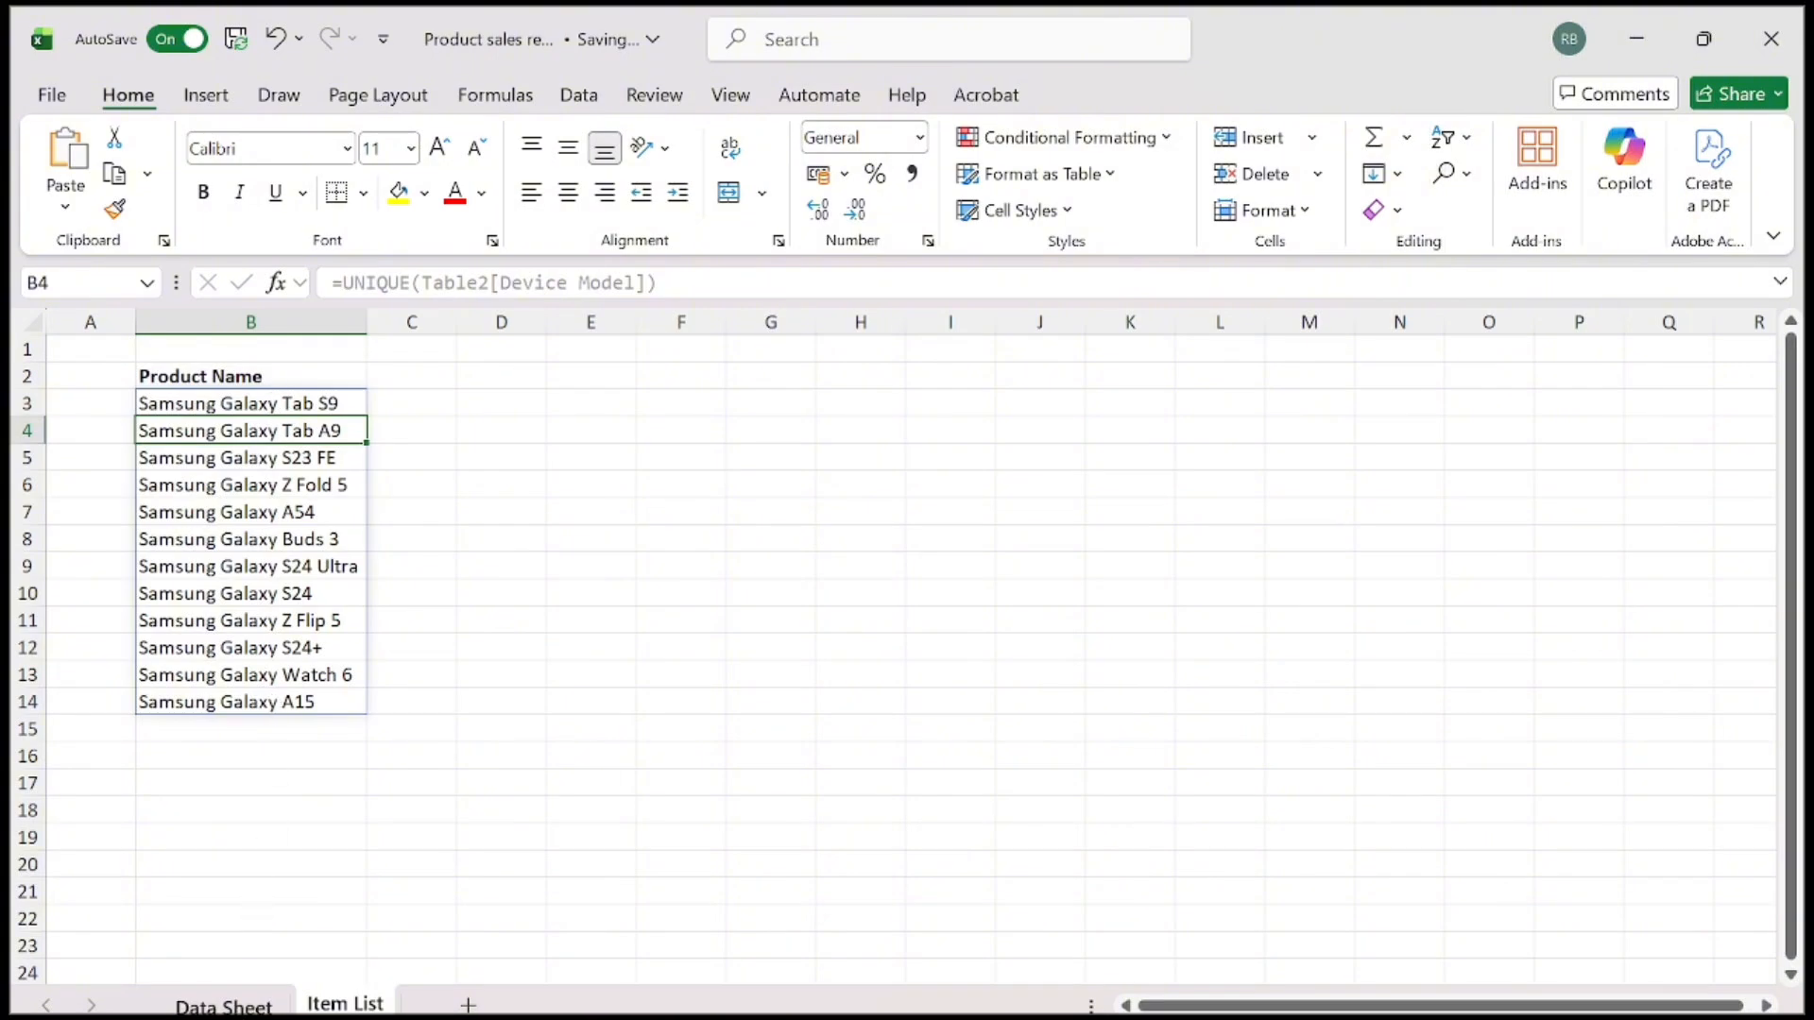
On the Data Sheet, set the data validation of cell C4 under Device Model to allow a List
click(223, 1007)
scroll(258, 529, up, 20)
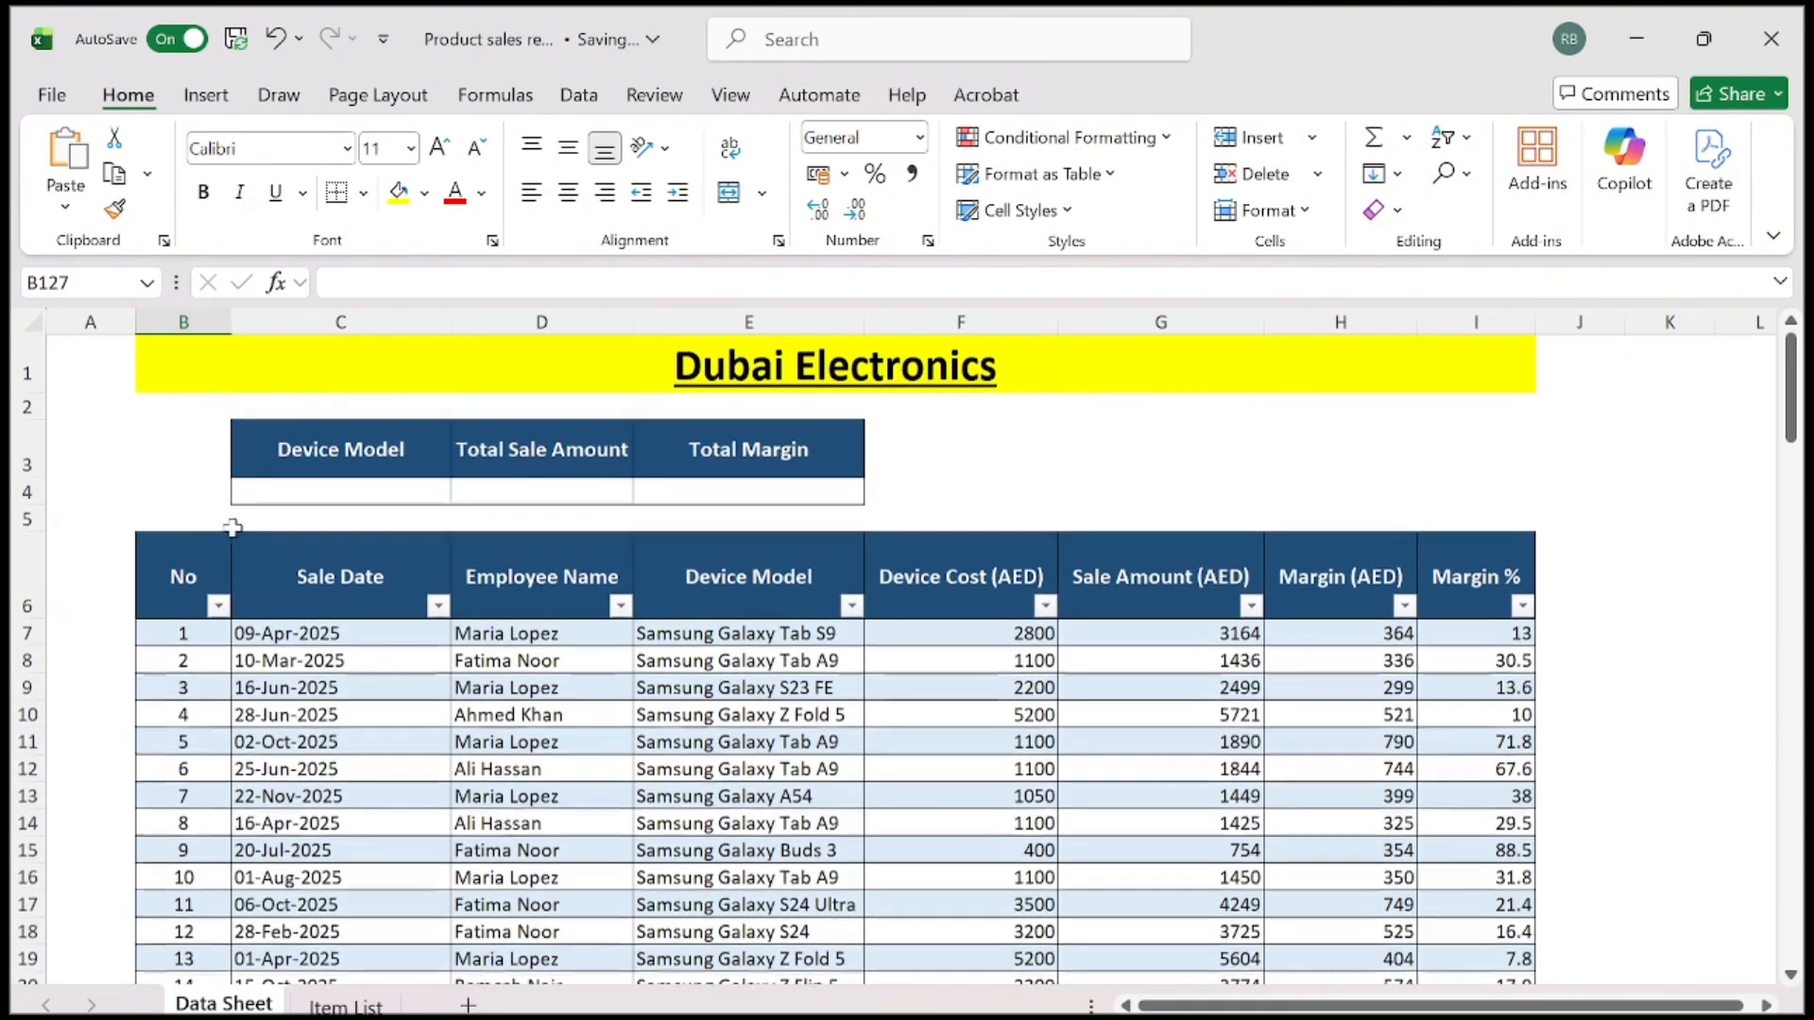
click(400, 492)
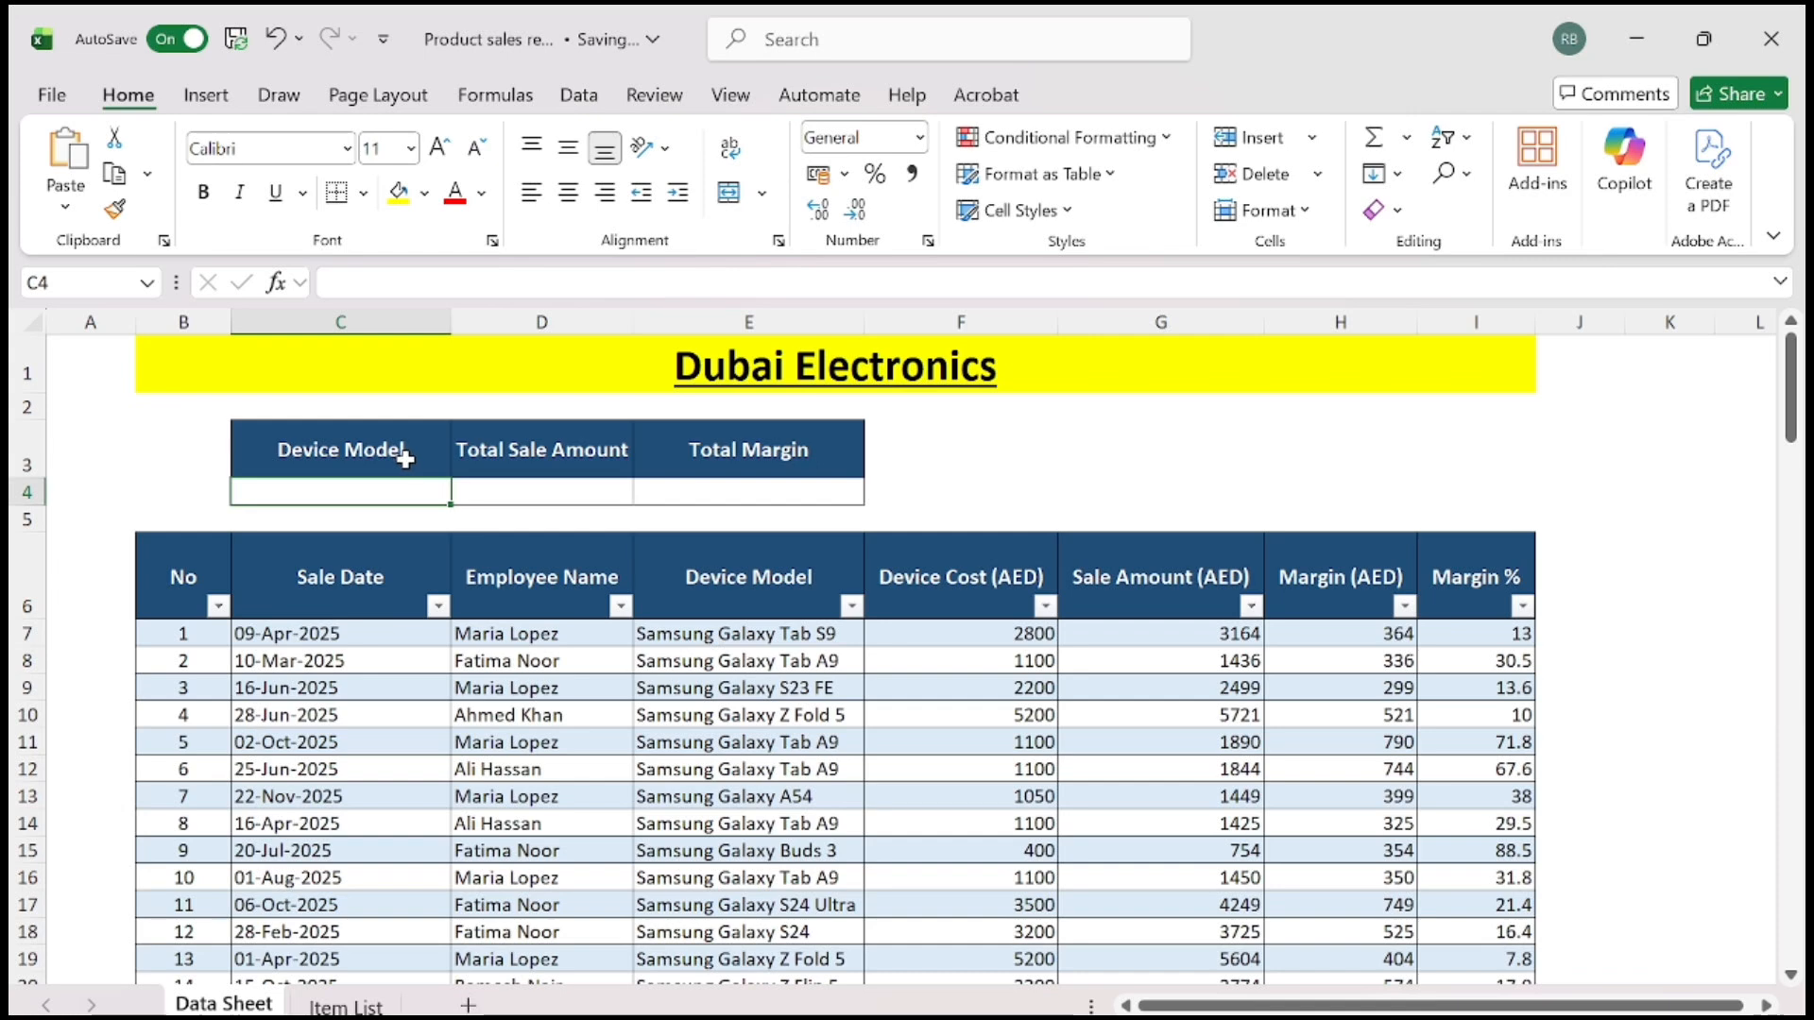
click(580, 98)
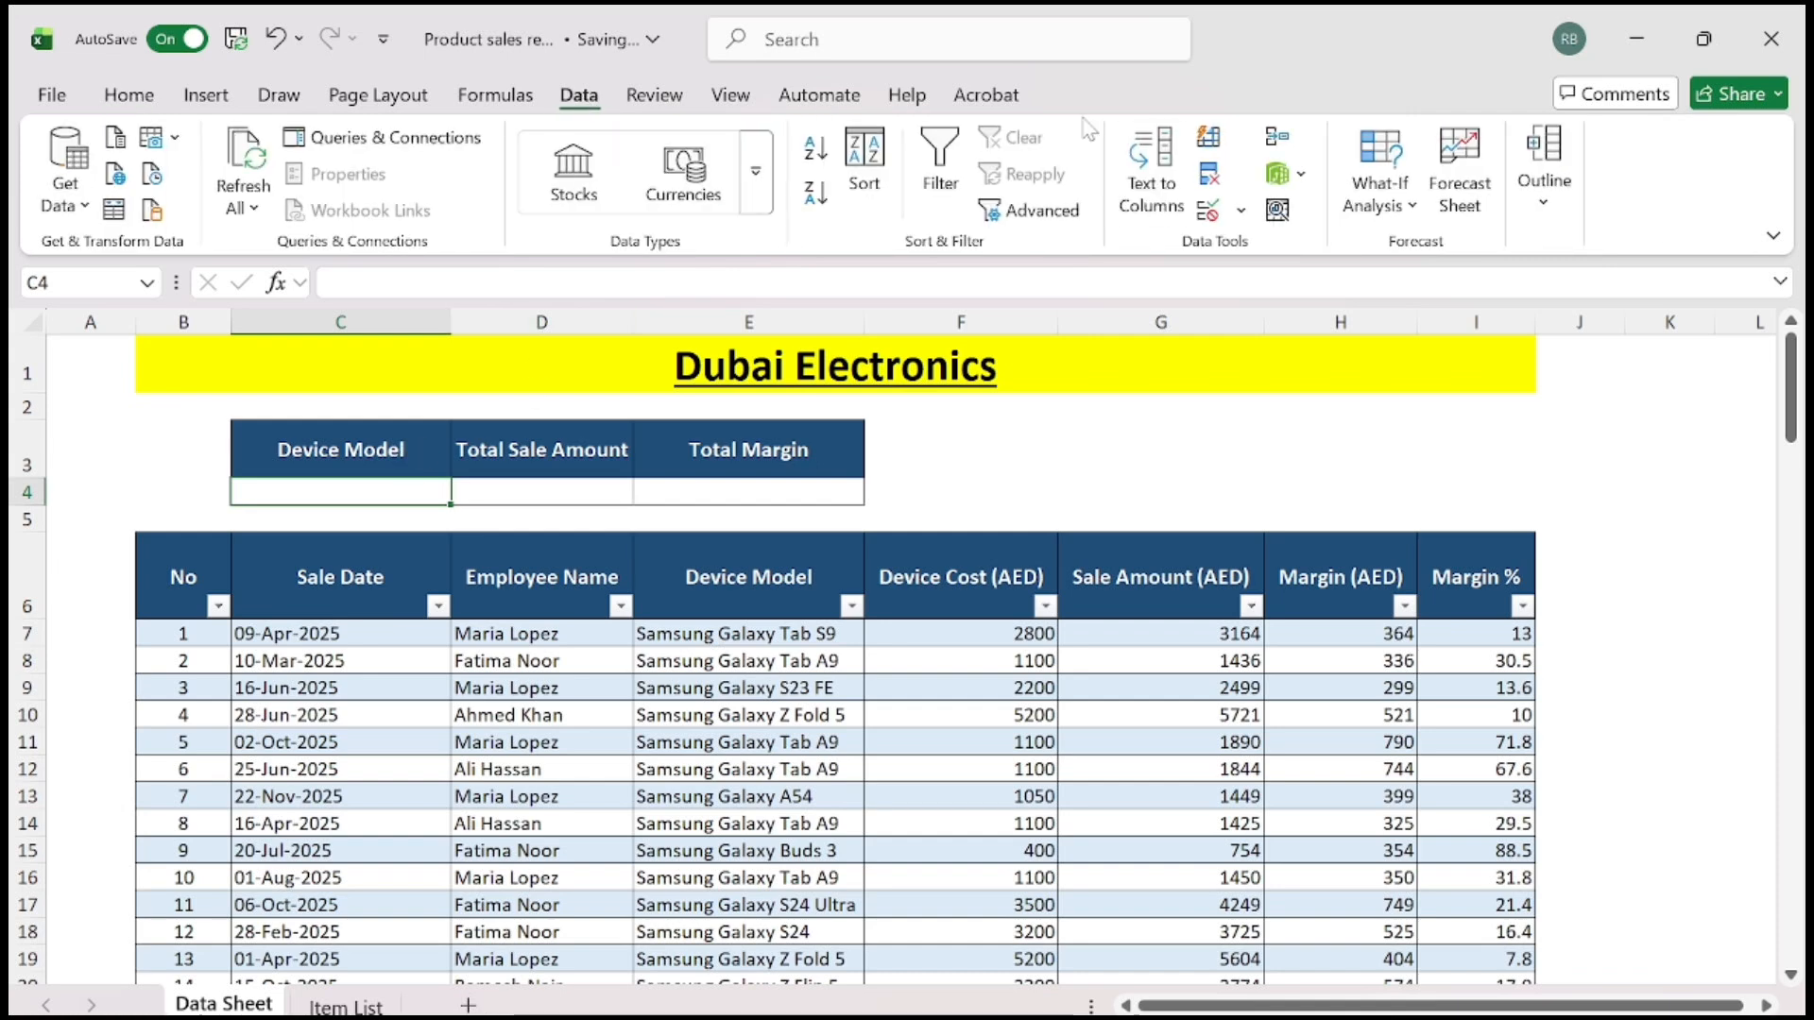
click(1211, 181)
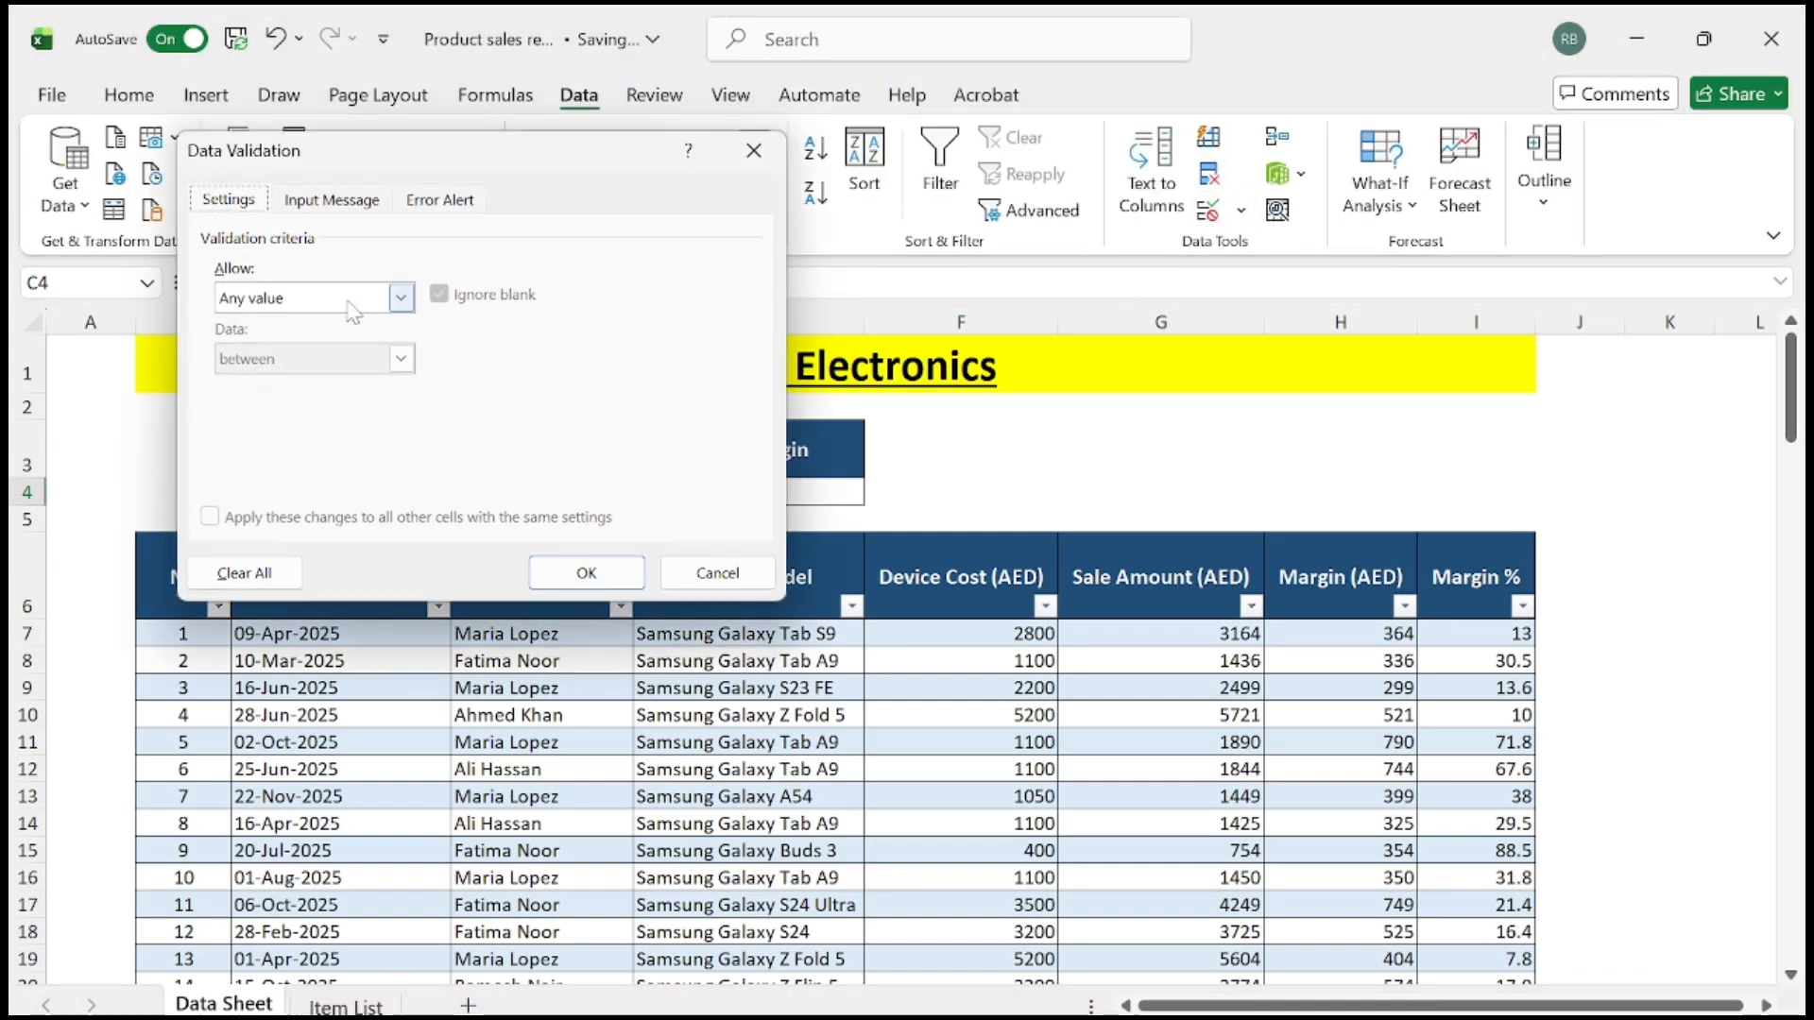
click(355, 301)
click(331, 381)
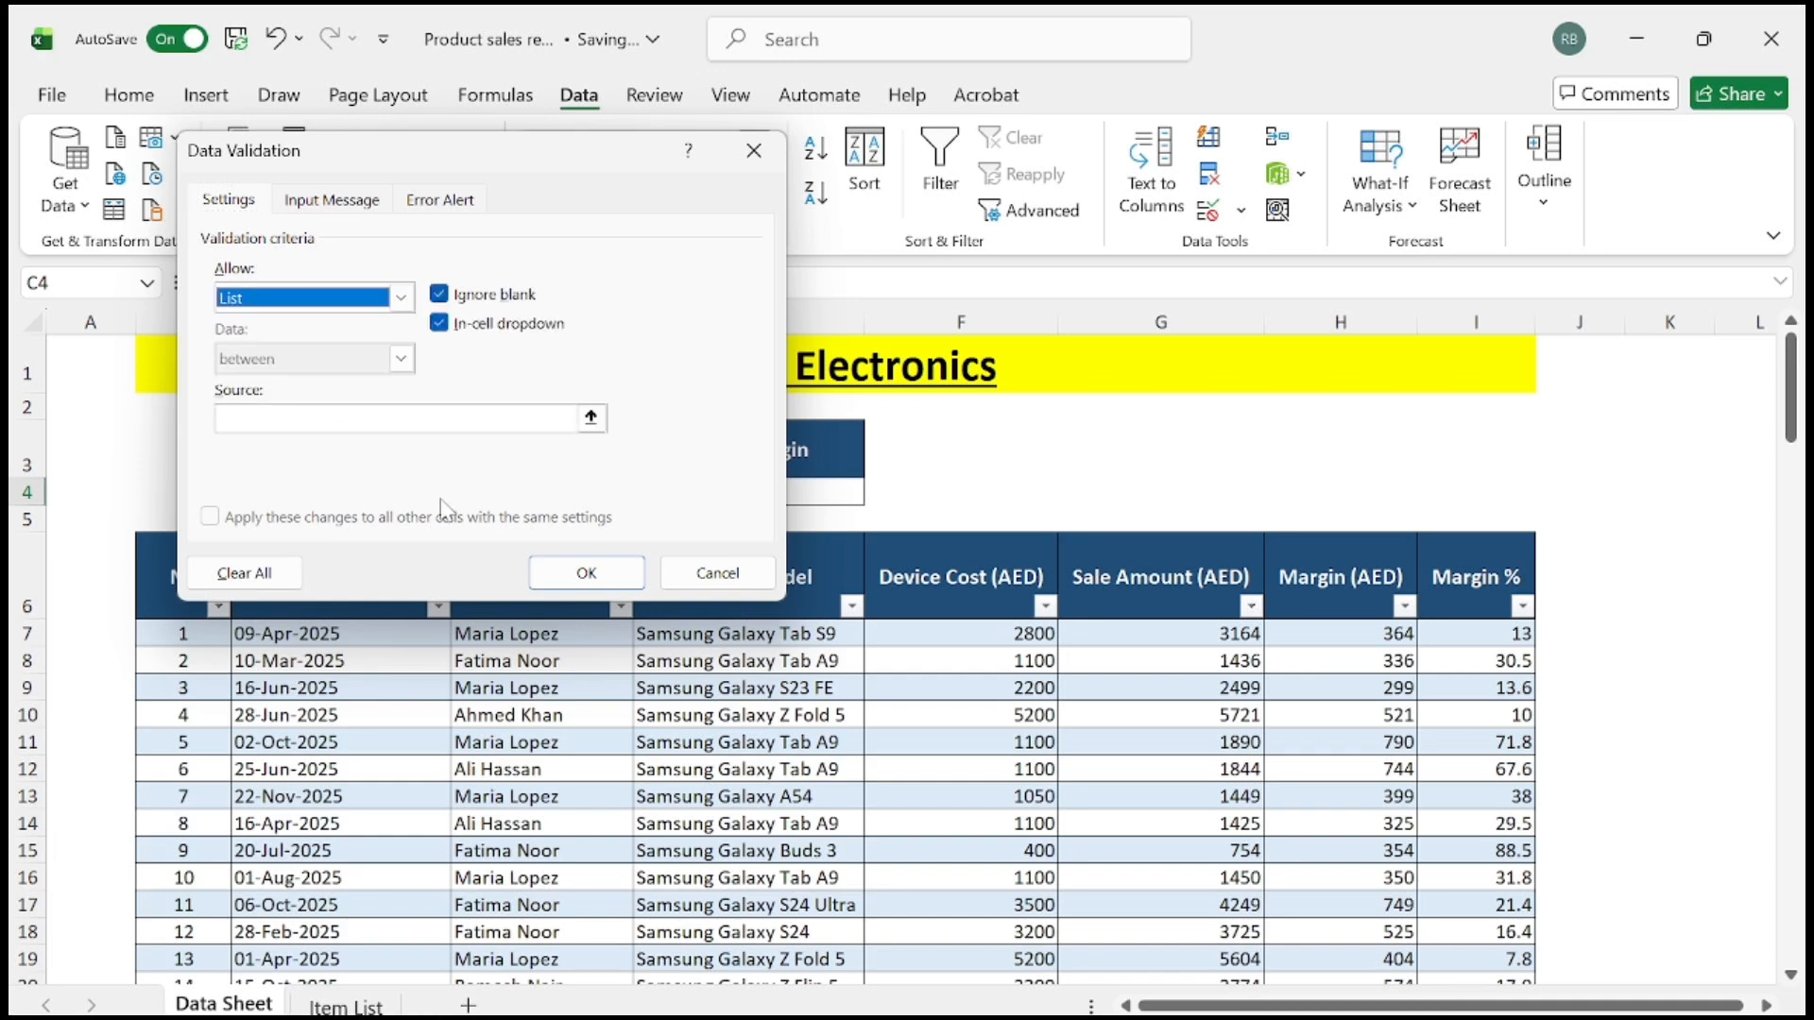
Set the validation list's source to ='Item List'!$B$3:$B$69 and apply the validation
click(565, 419)
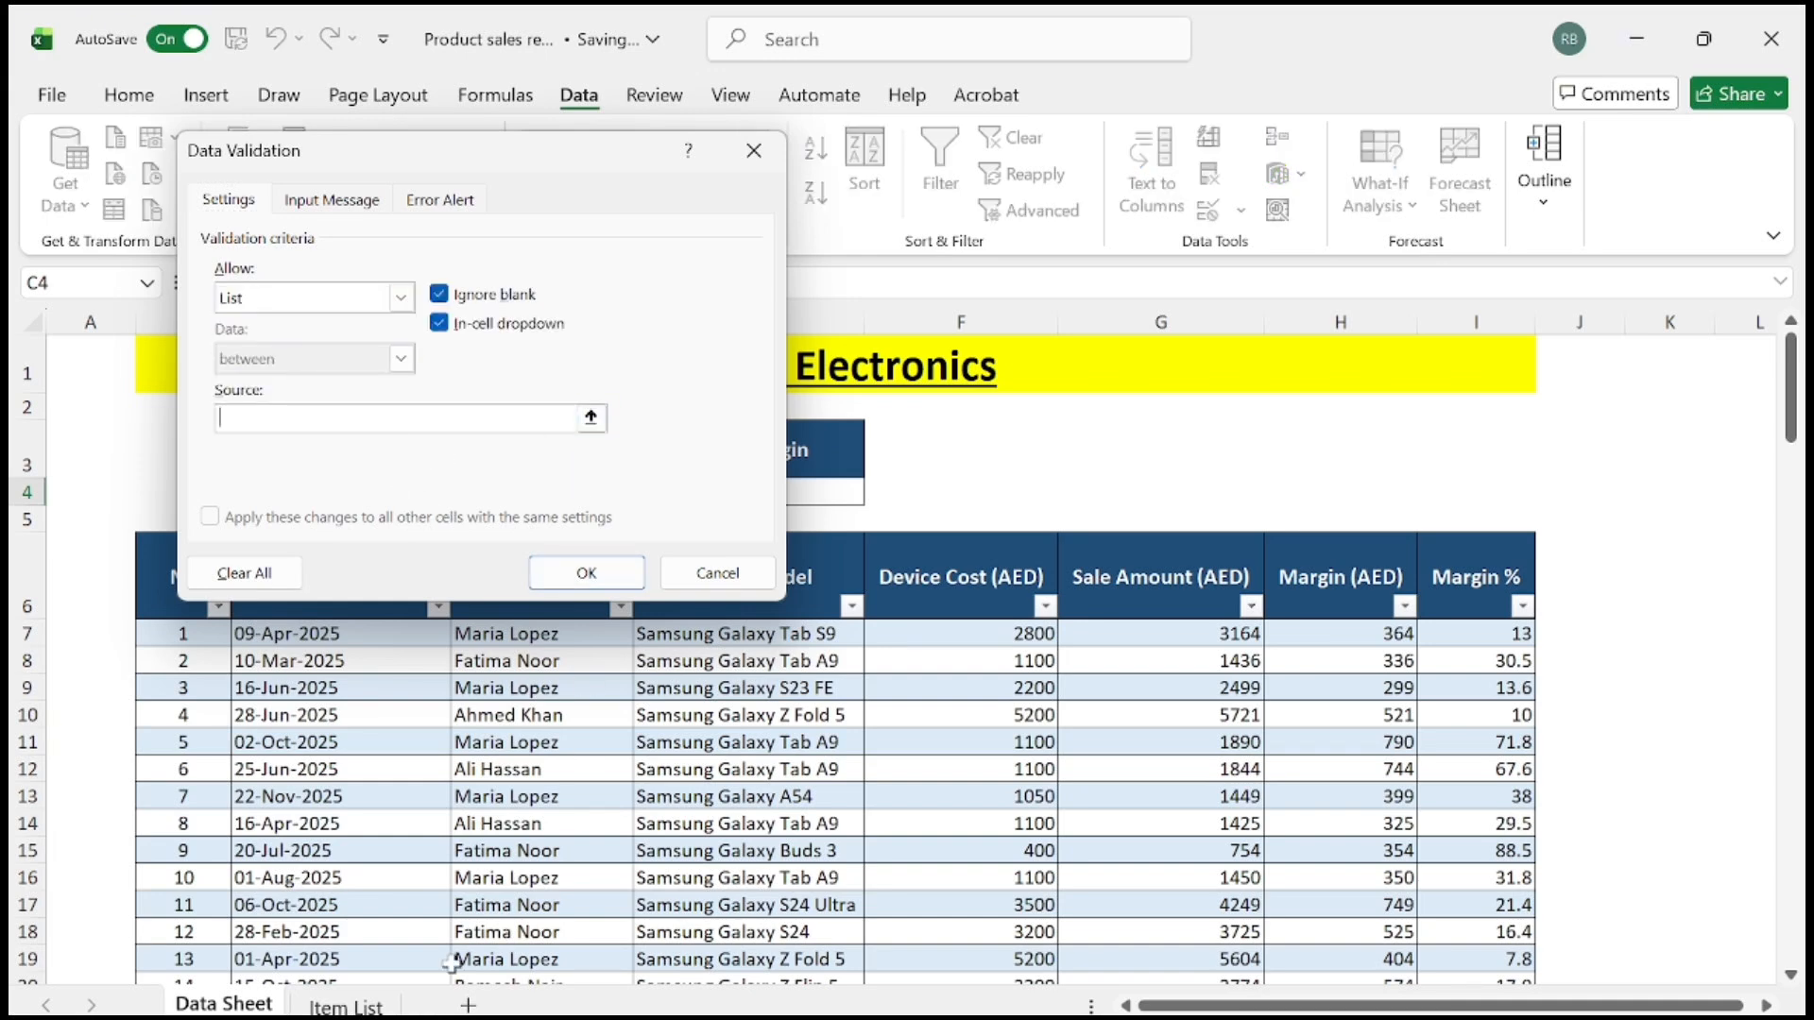
click(346, 1008)
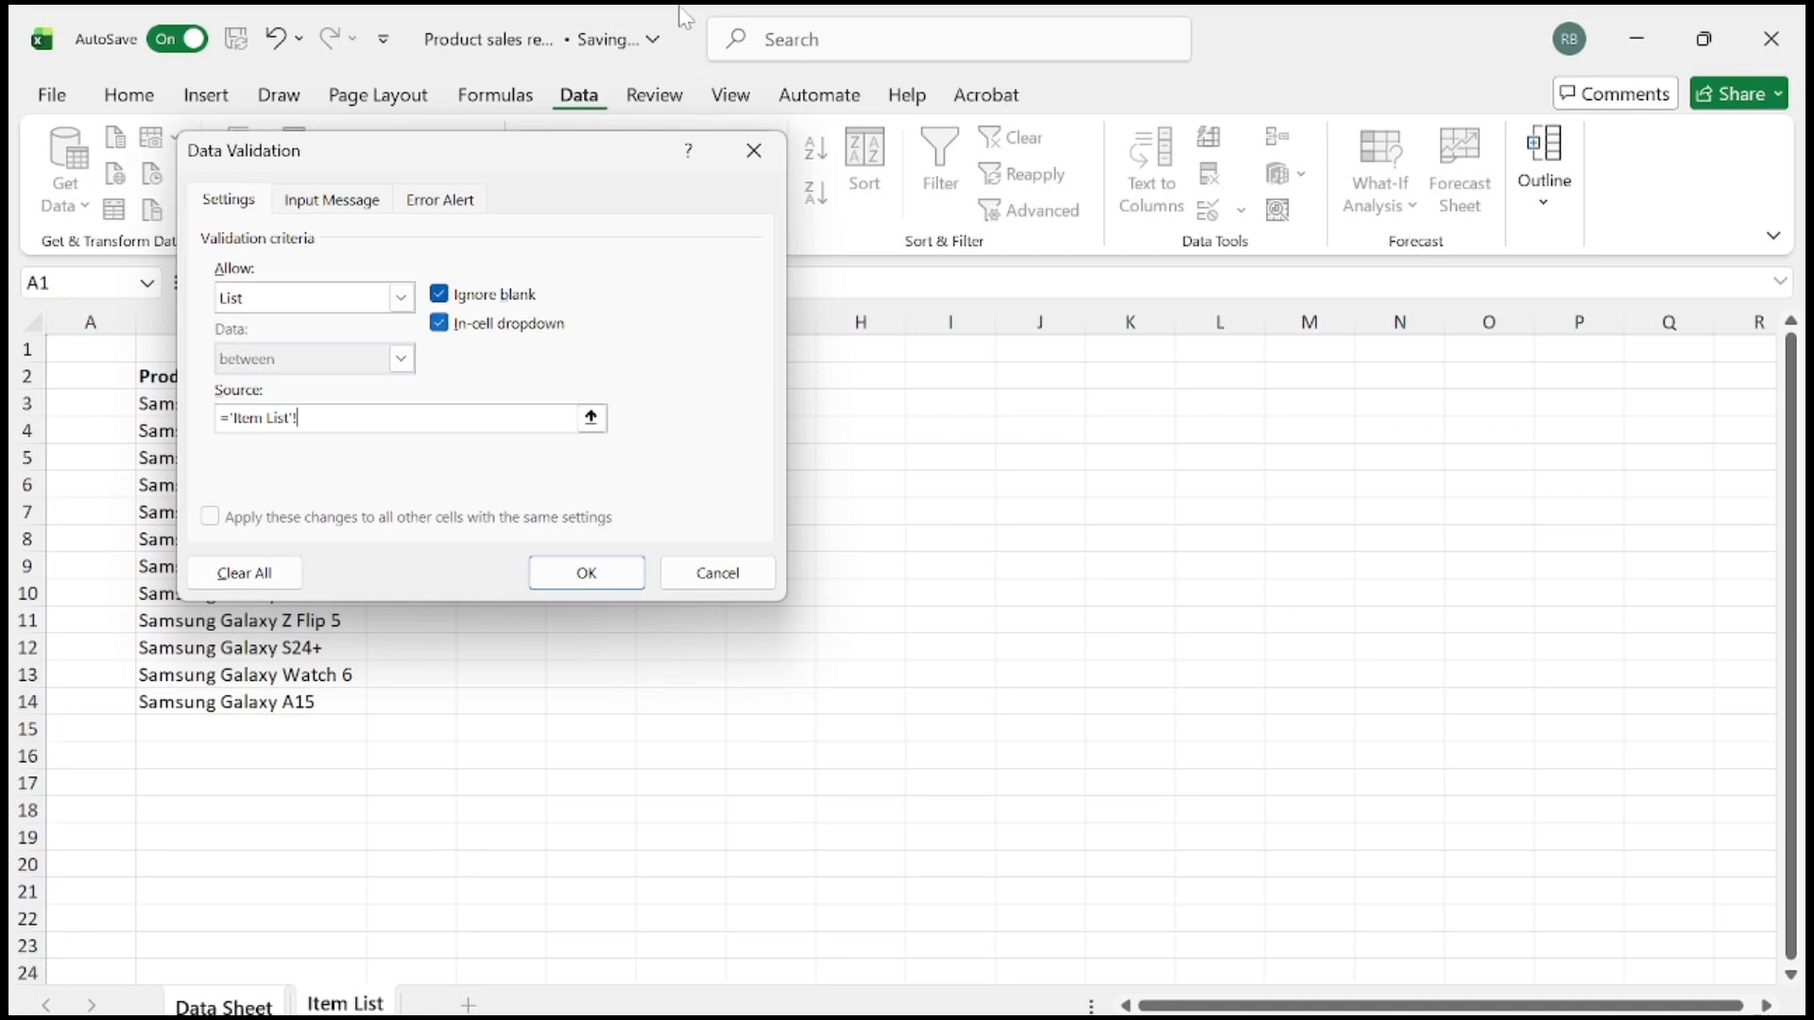
drag(480, 154, 1064, 379)
drag(248, 405, 254, 796)
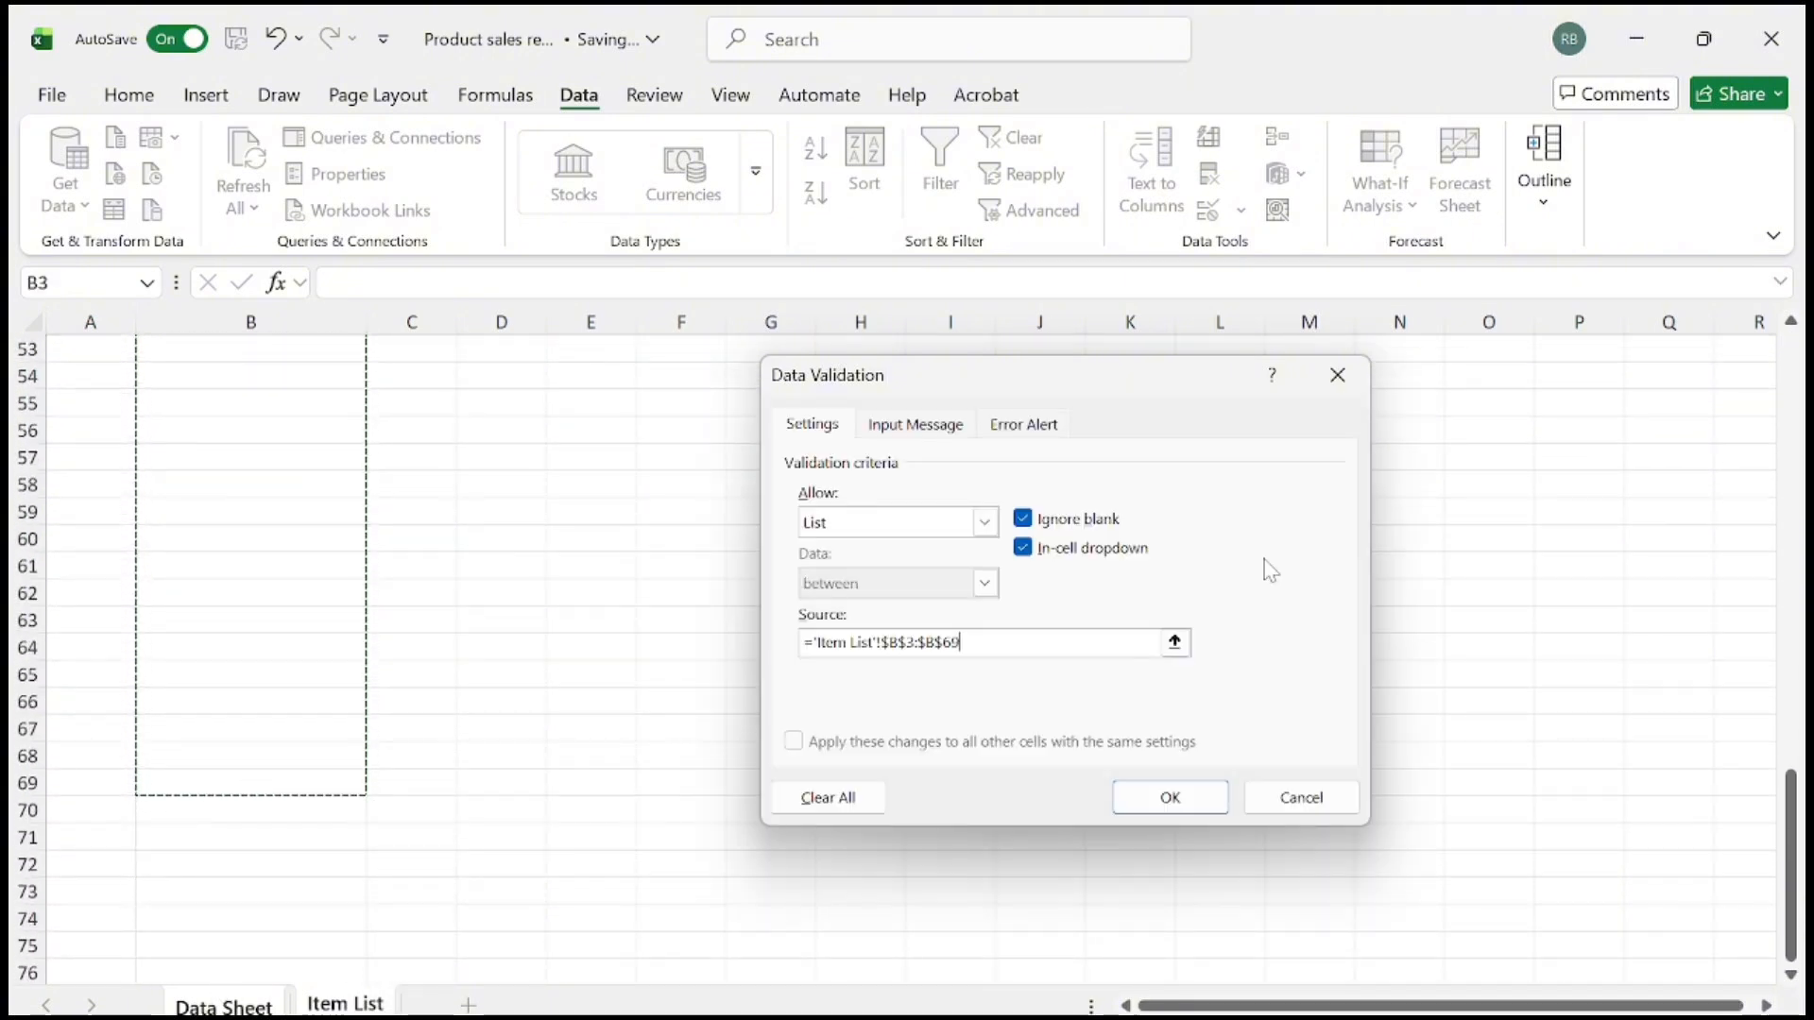
click(1219, 801)
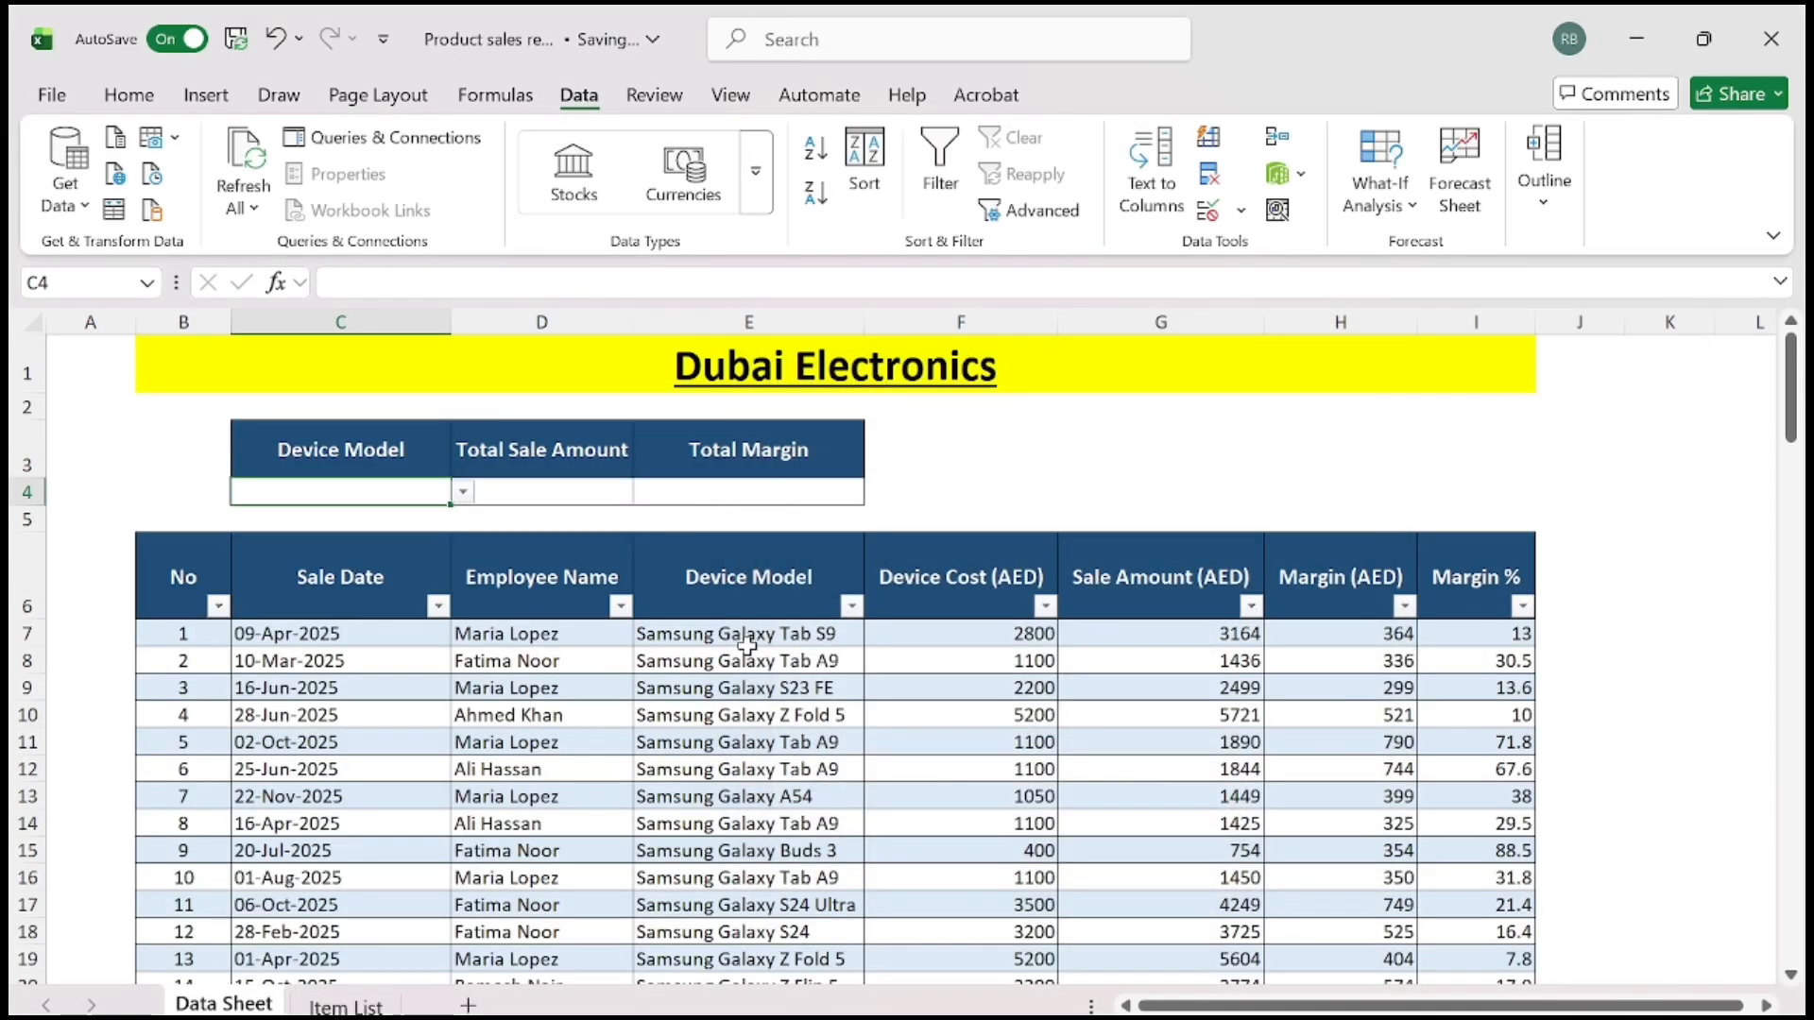
Try the Device Model dropdown in C4 with Samsung Galaxy S23 FE, and switch it to Samsung Galaxy S24 Ultra
click(462, 494)
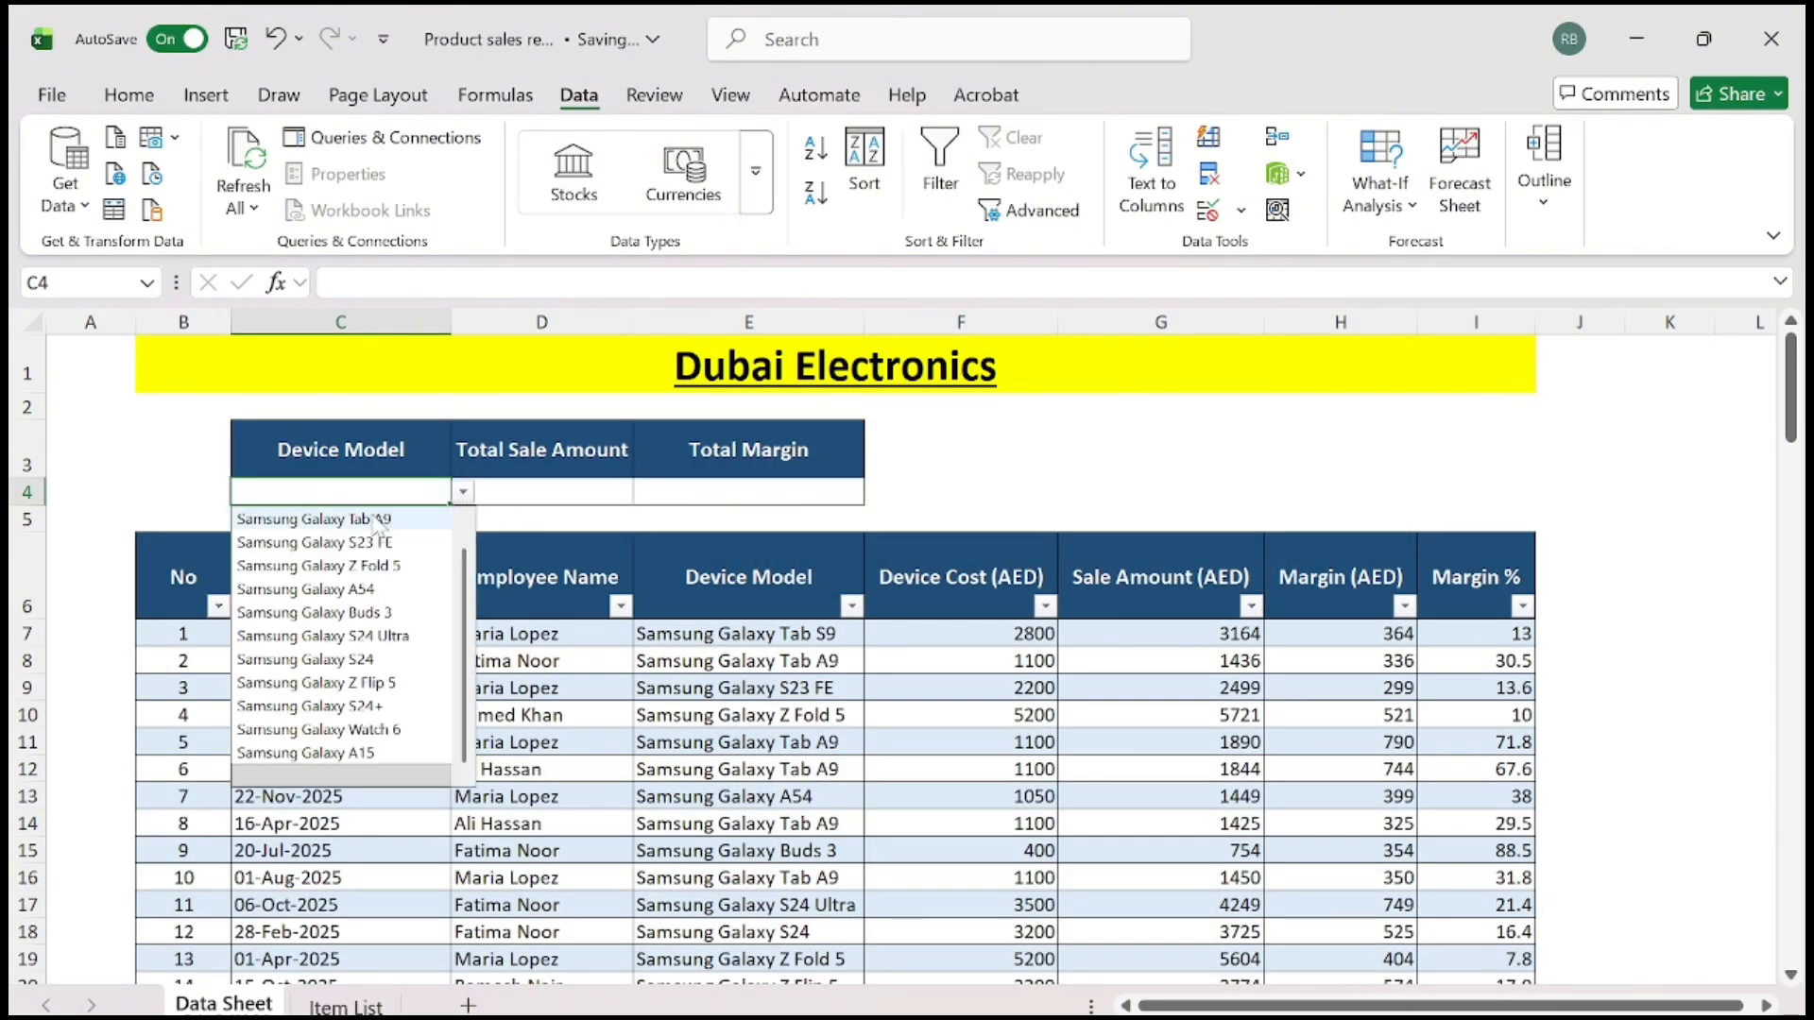
click(297, 562)
click(477, 495)
click(457, 493)
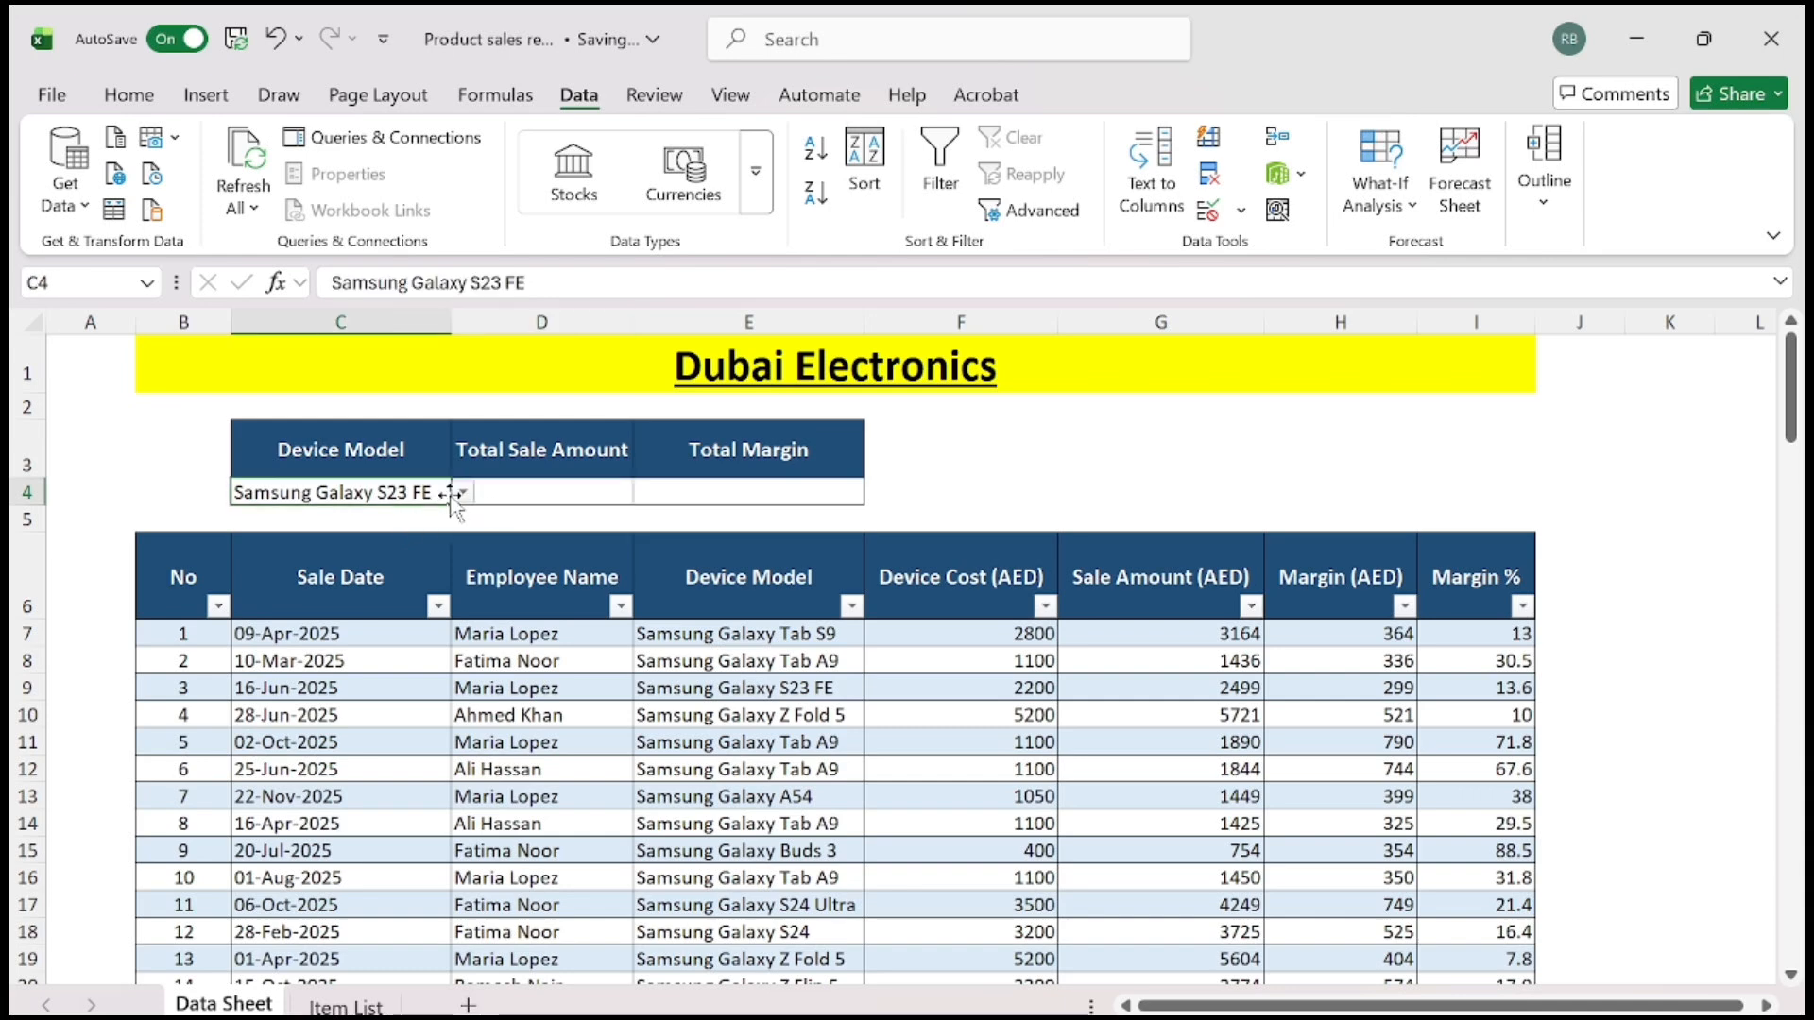
click(463, 493)
click(391, 662)
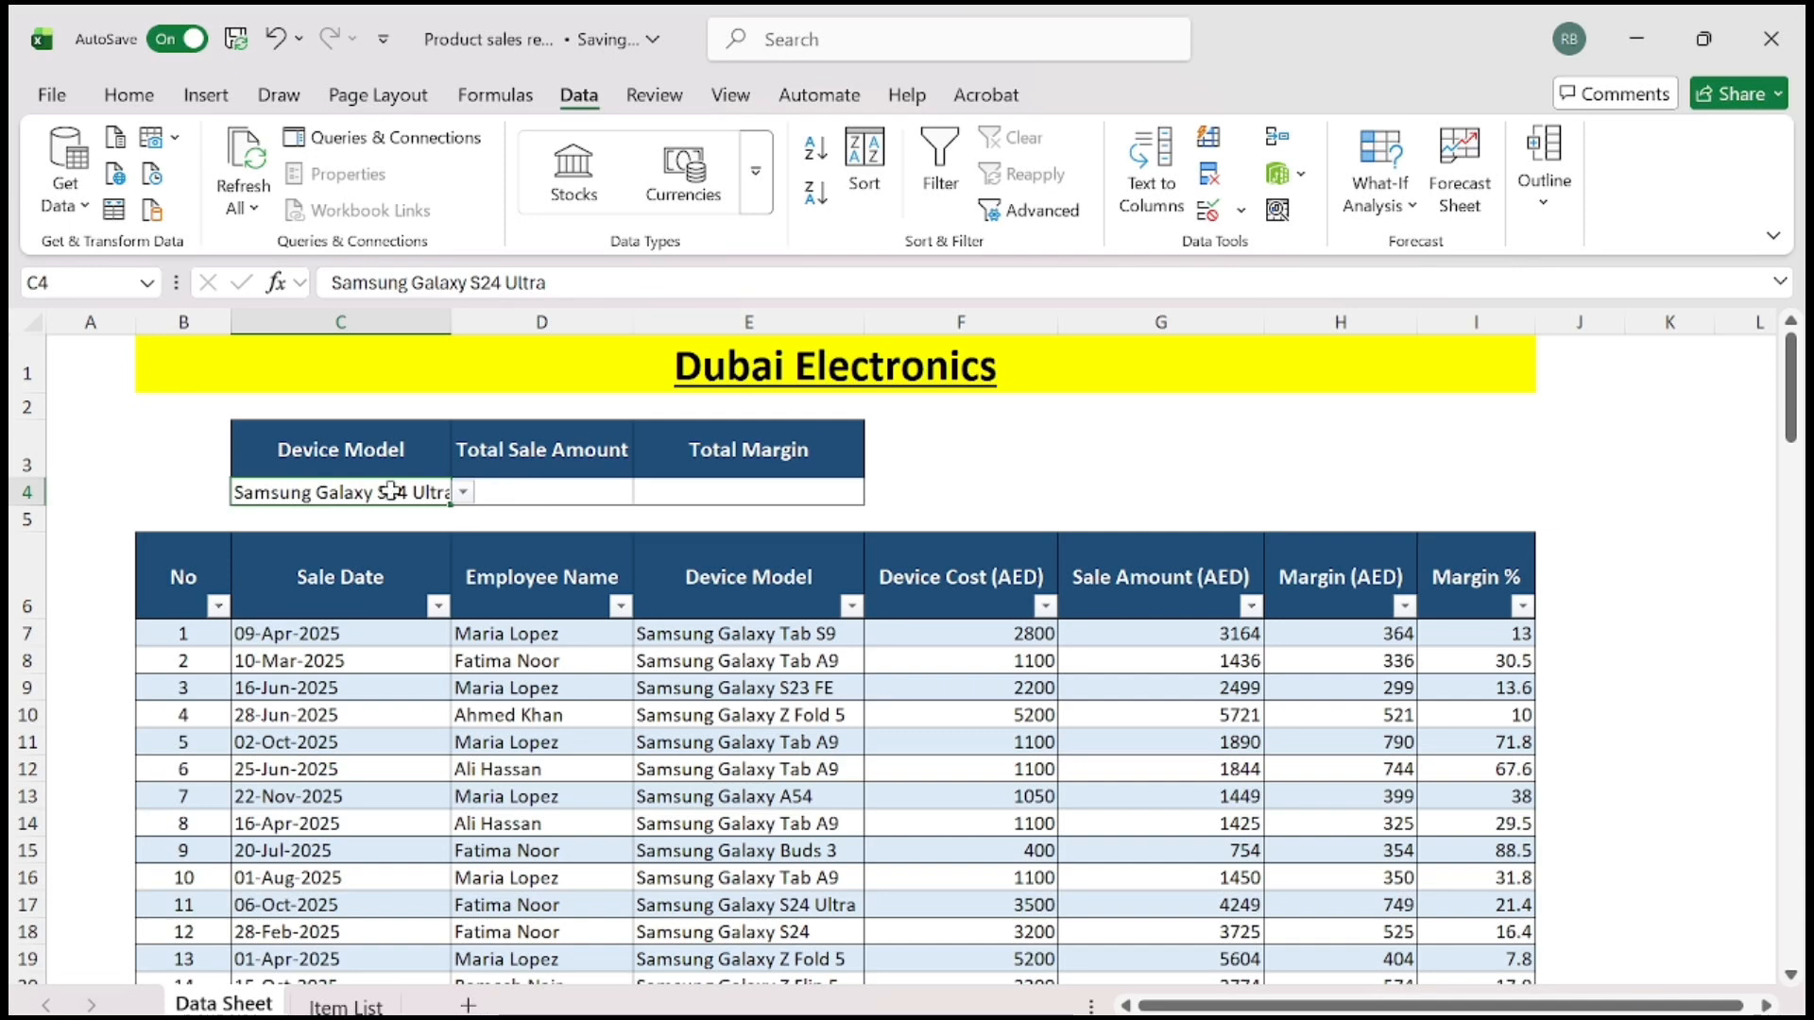
Enter the formula =SUMIF(Table2[Device Model],C4,Table2[Sale Amount (AED)]) in cell D4 under Total Sale Amount
click(545, 493)
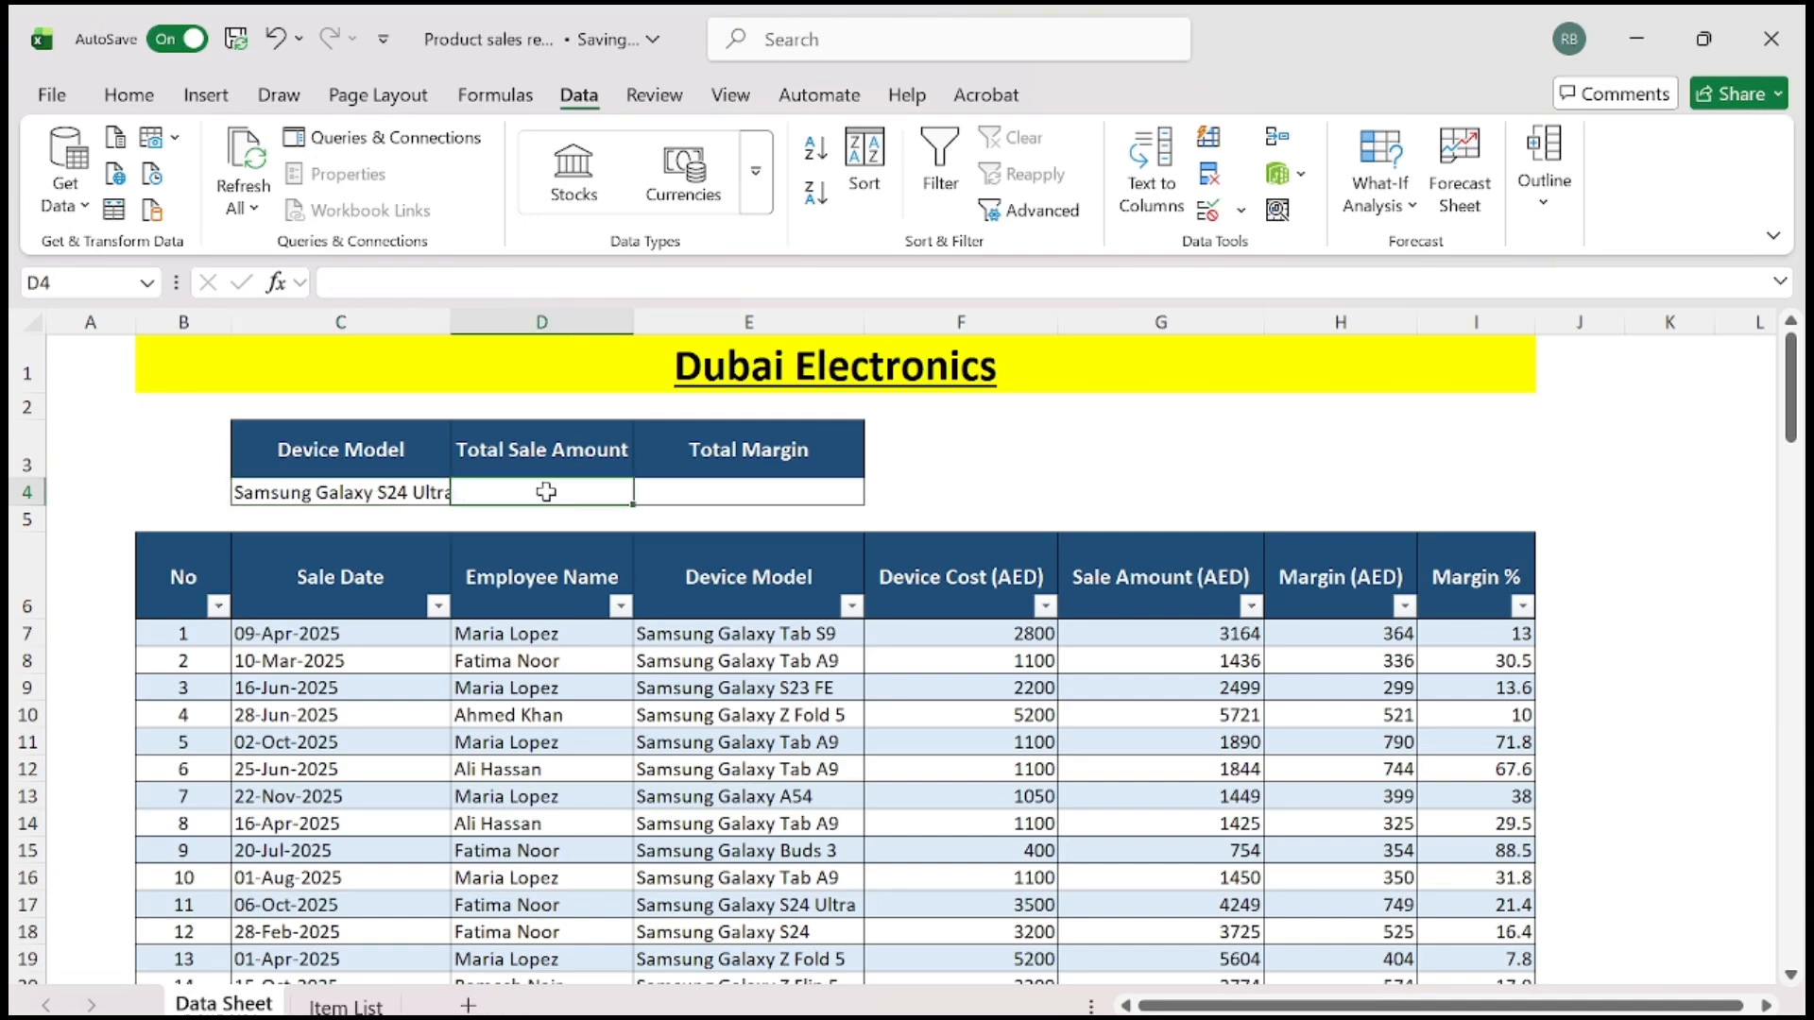
text(=sumif()
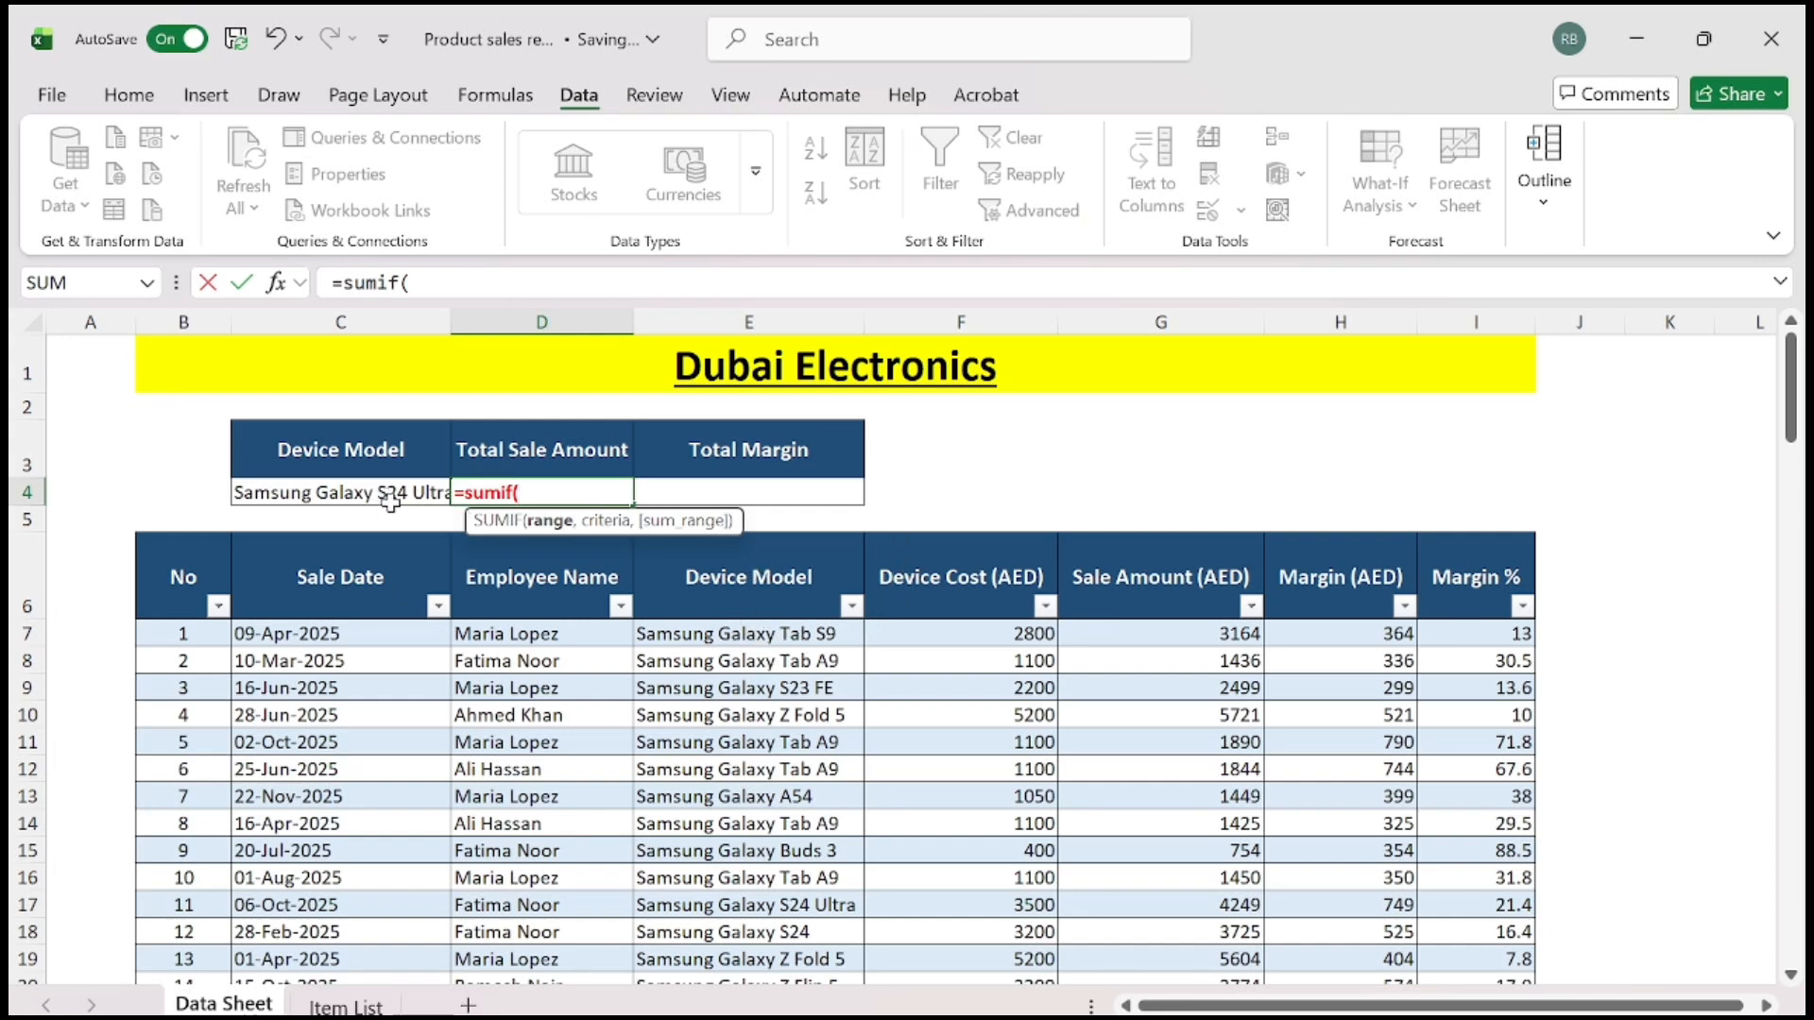
click(720, 628)
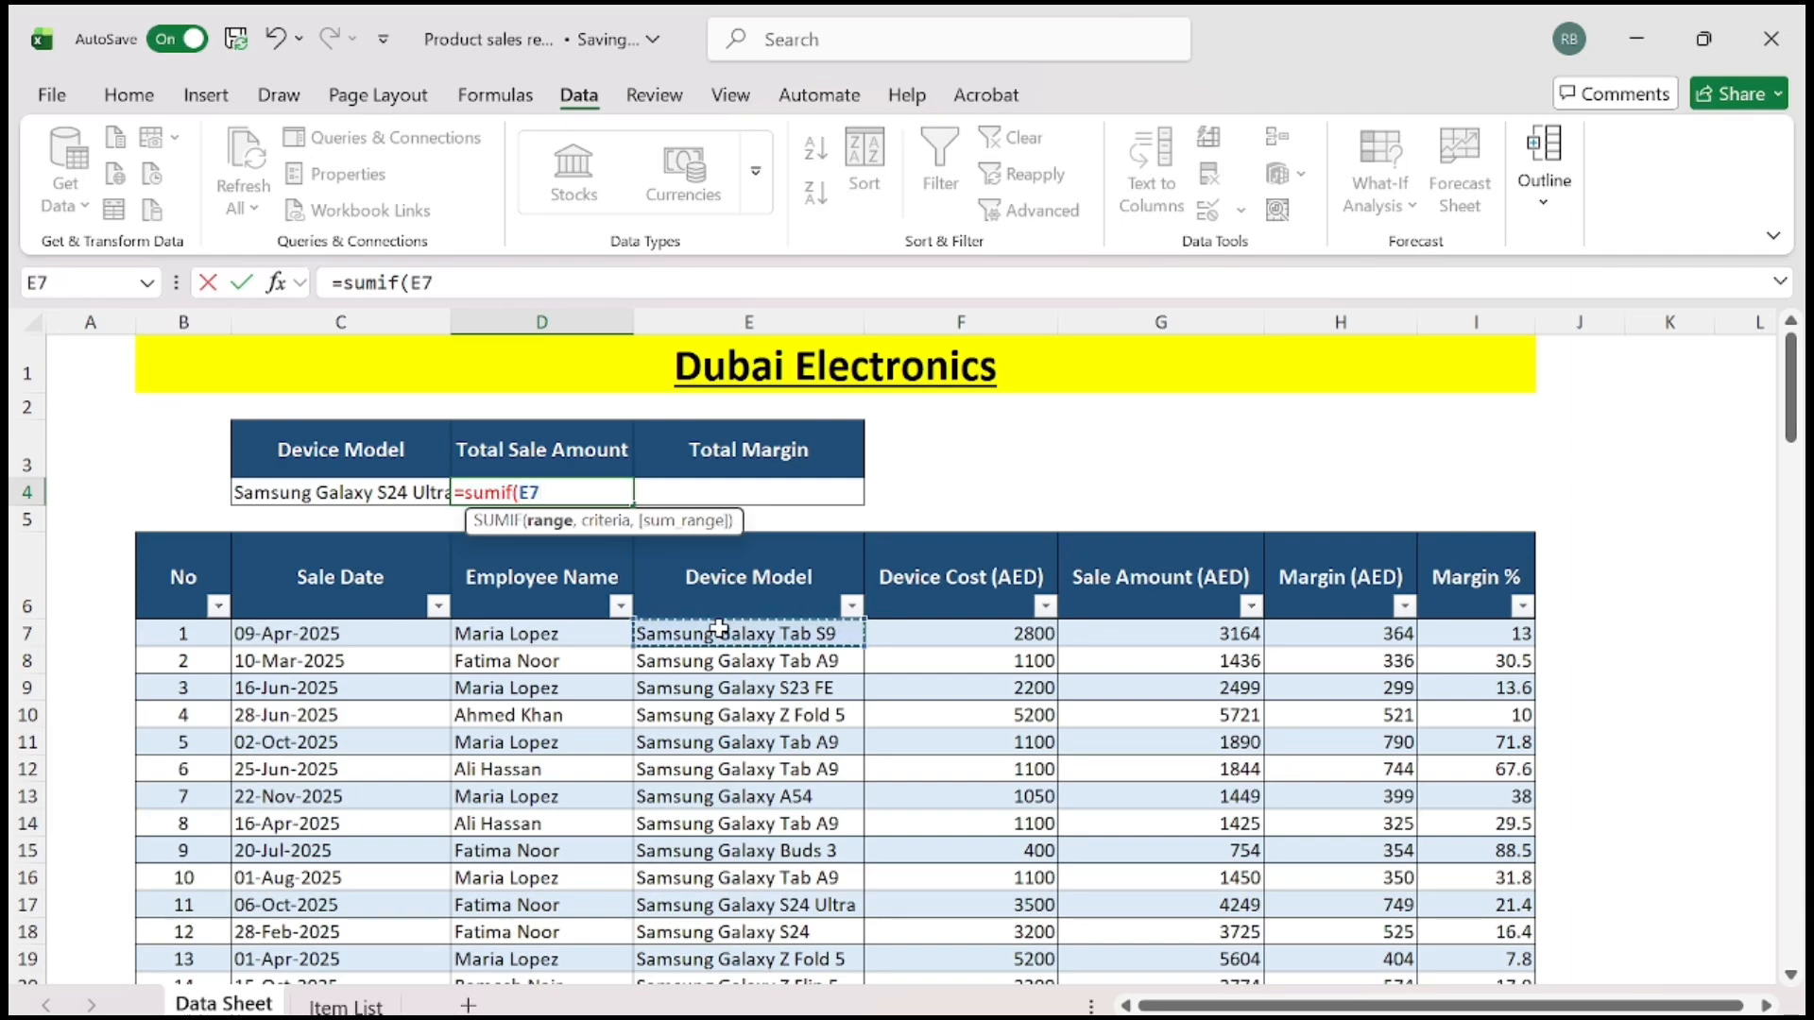
key(ctrl+shift+Down)
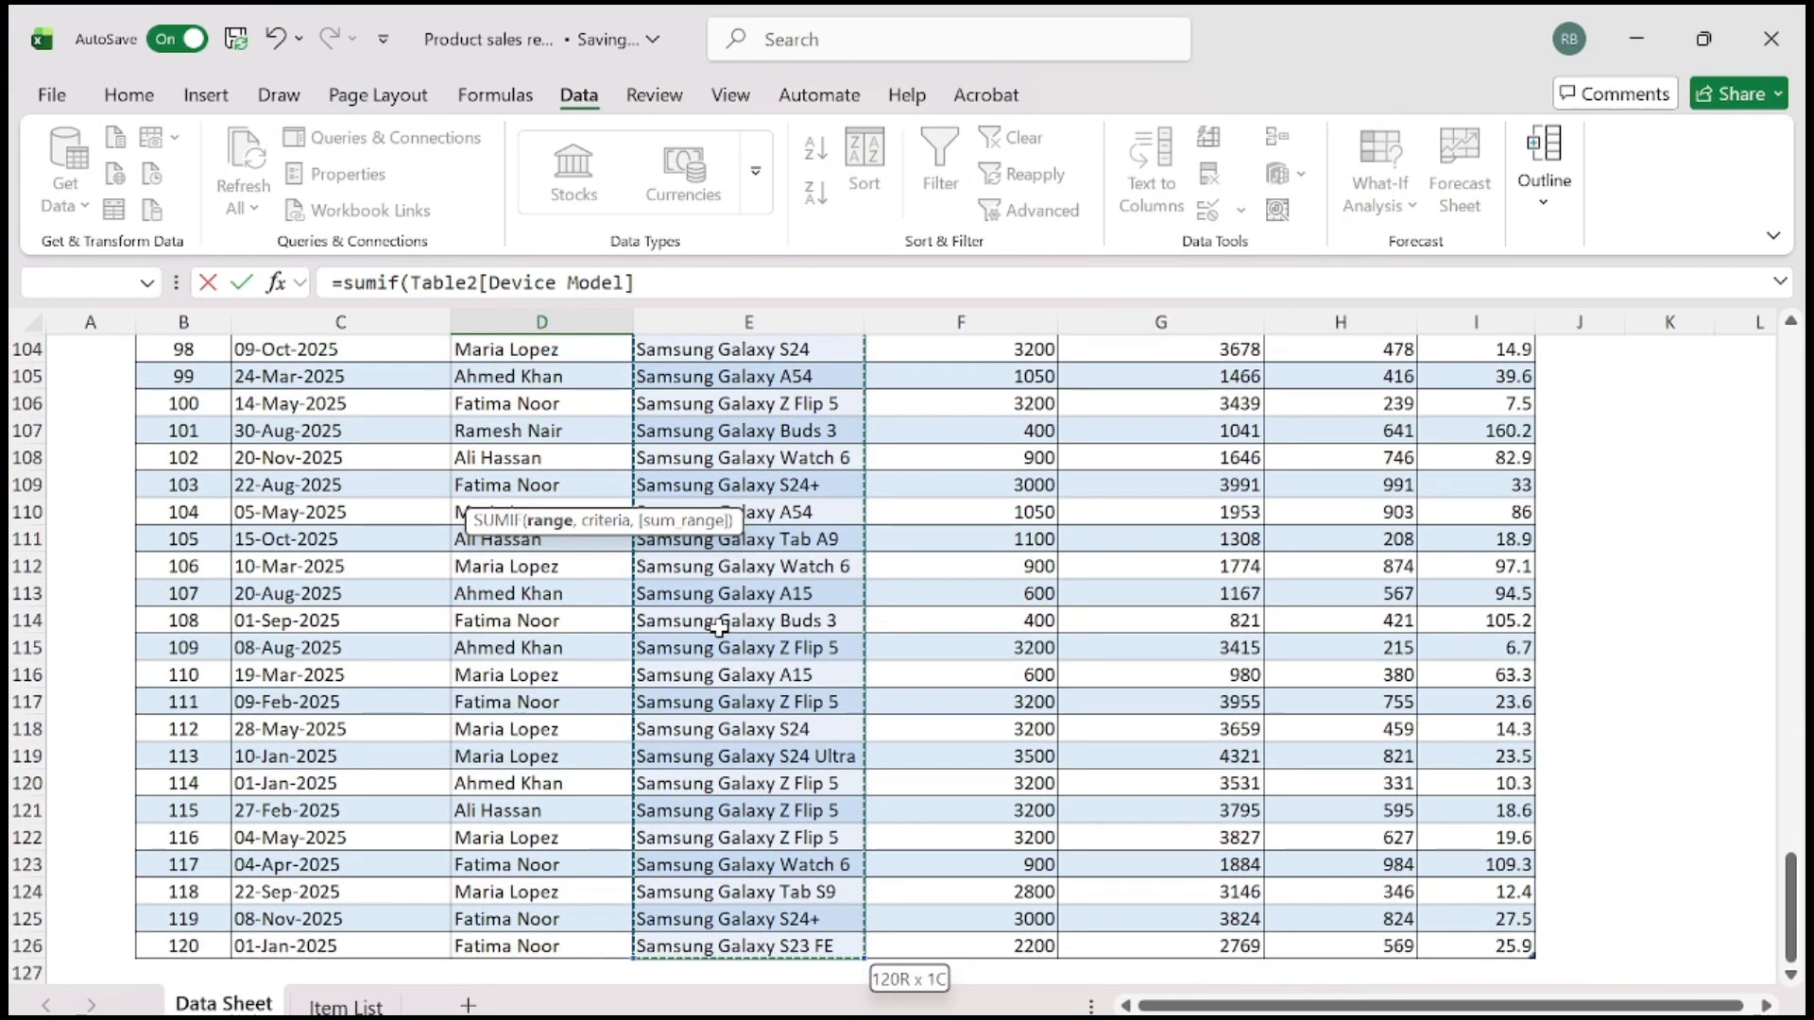
text(,)
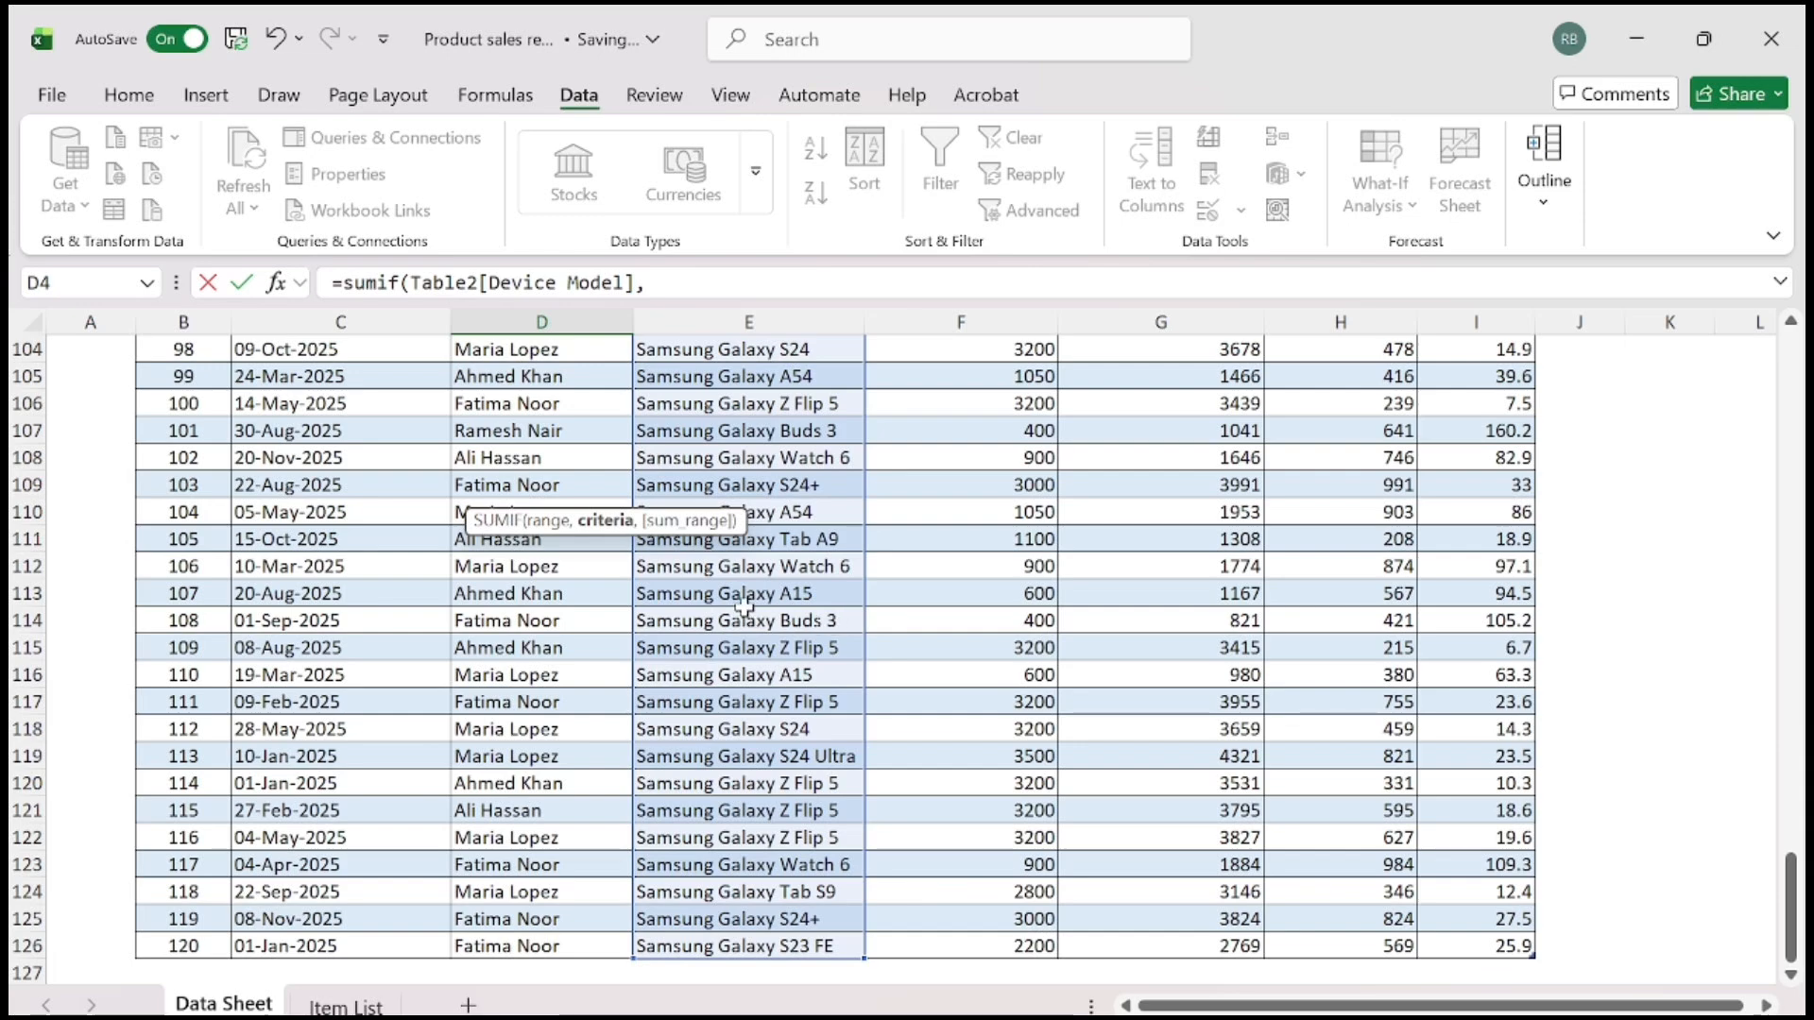
scroll(746, 610, up, 20)
scroll(756, 595, up, 9)
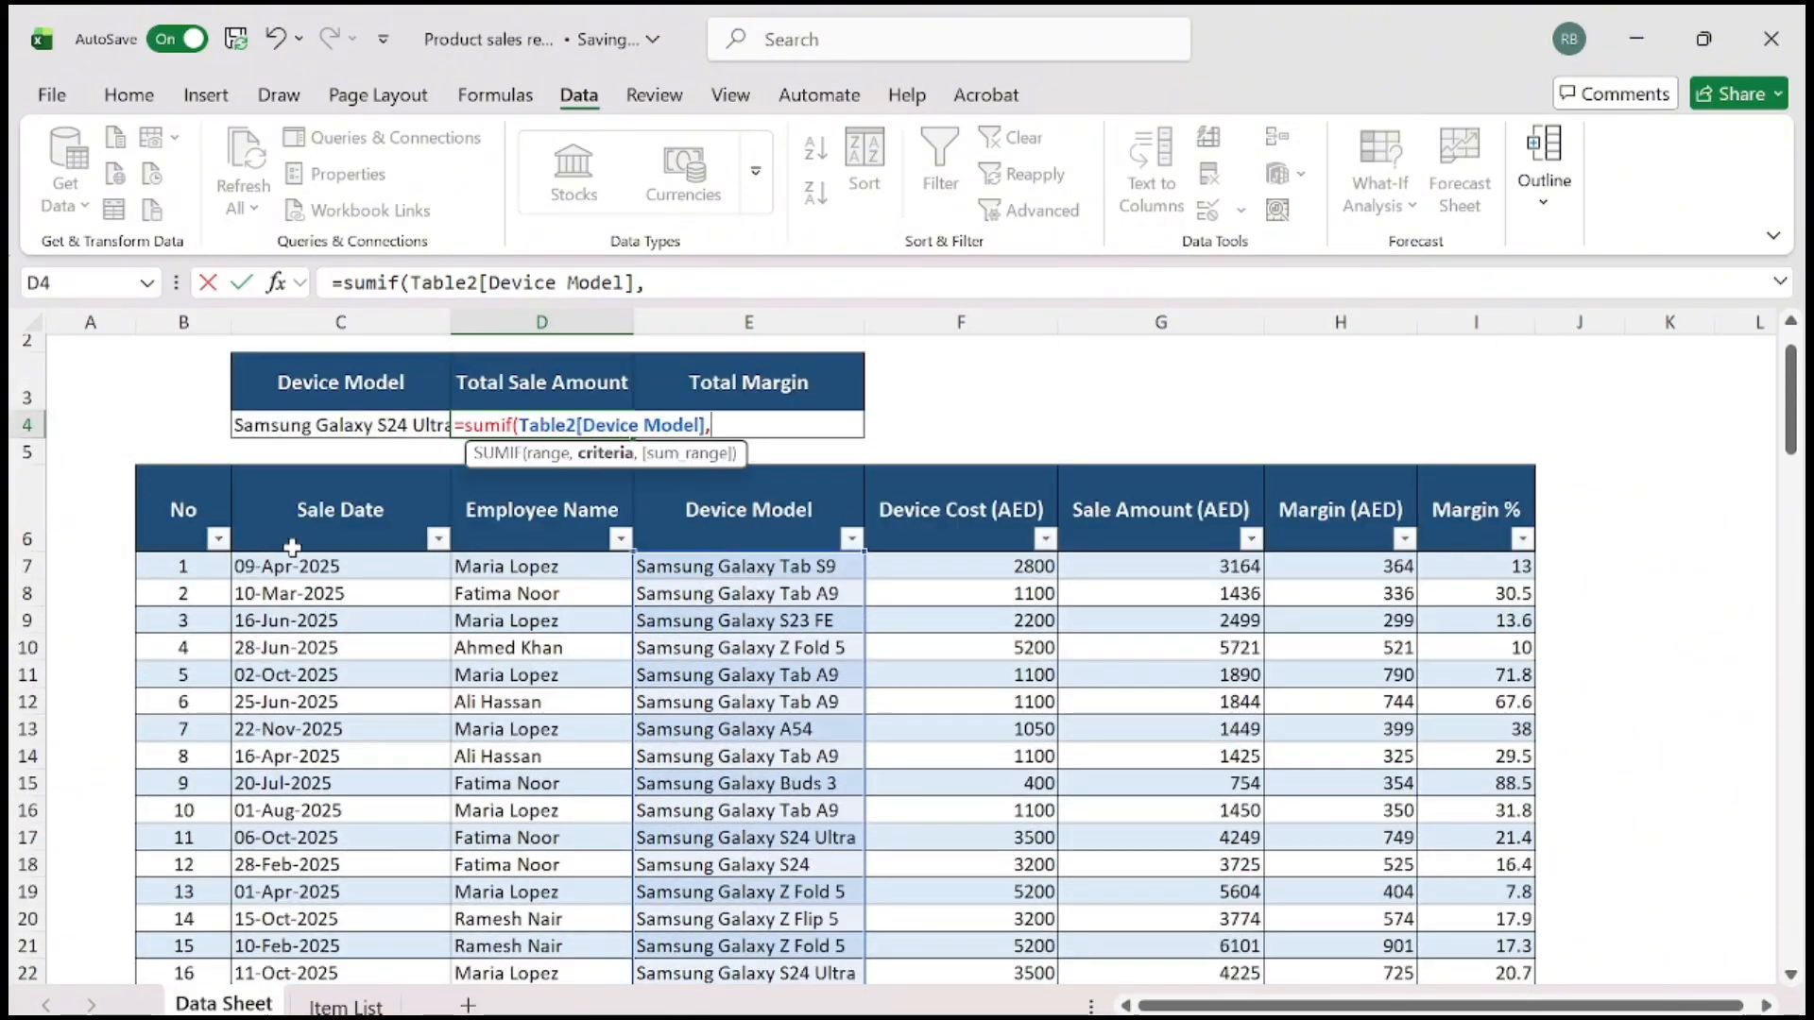
click(303, 426)
text(,)
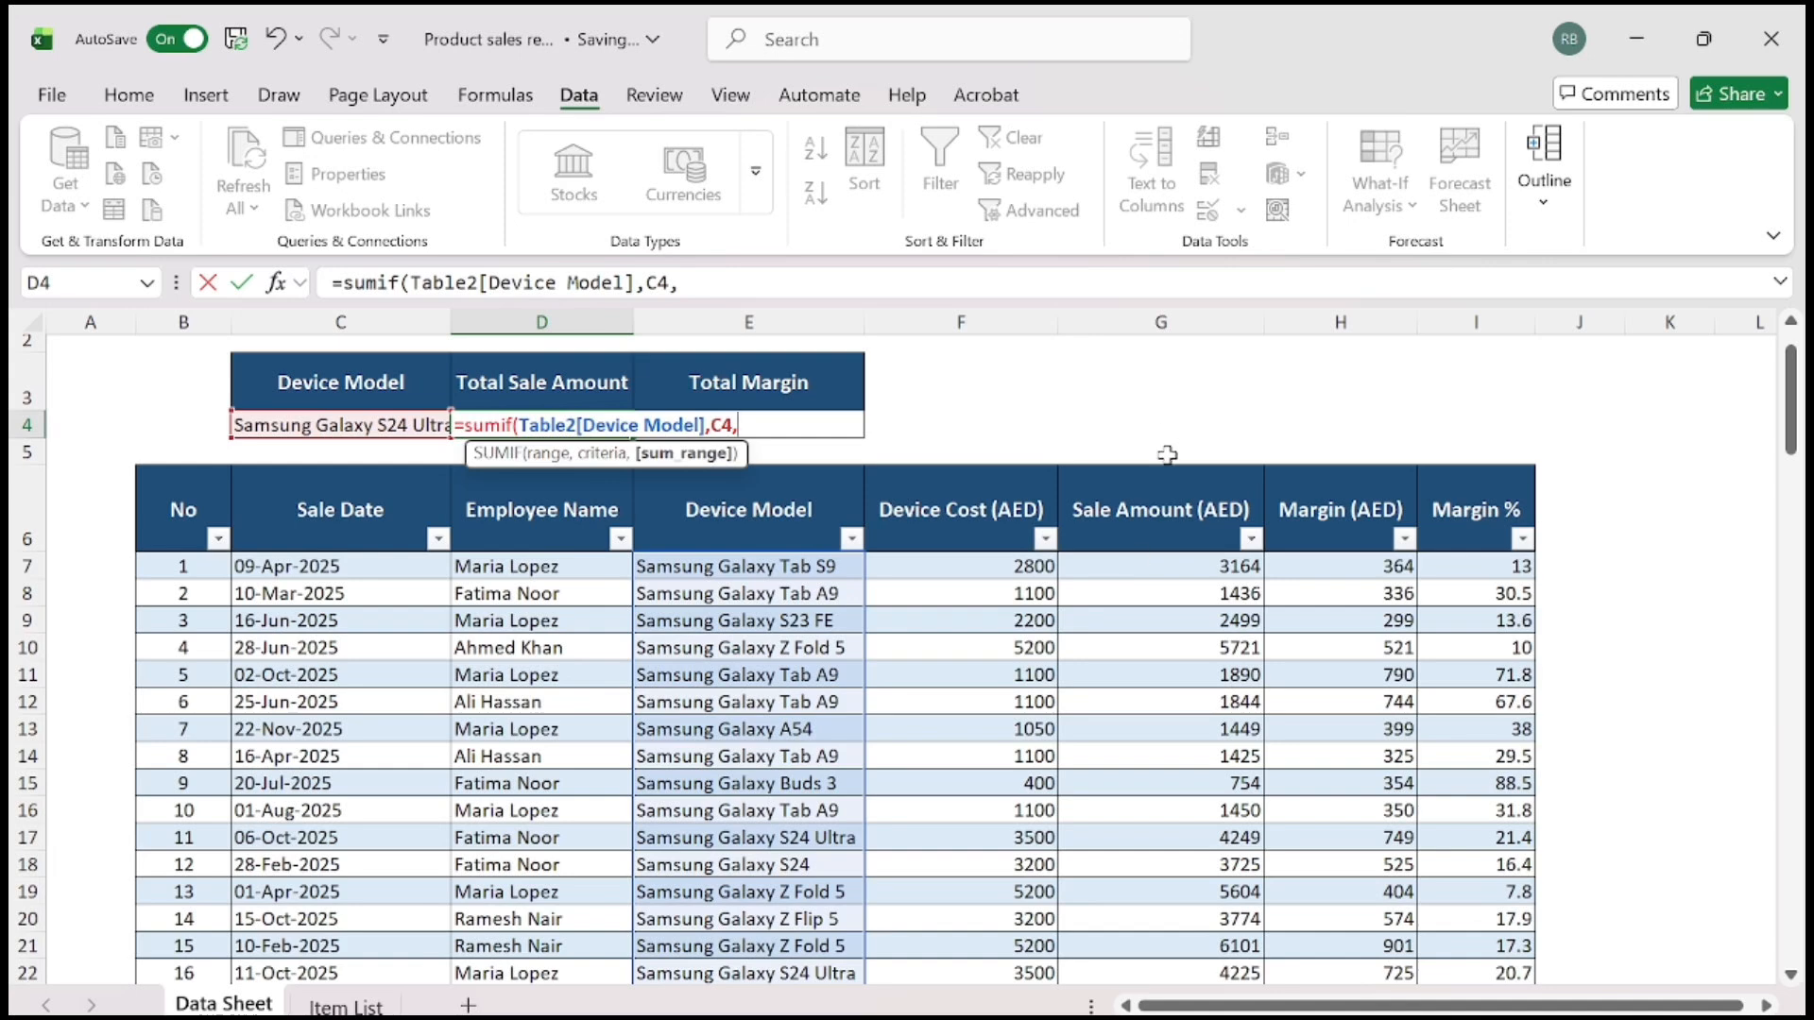
click(1178, 563)
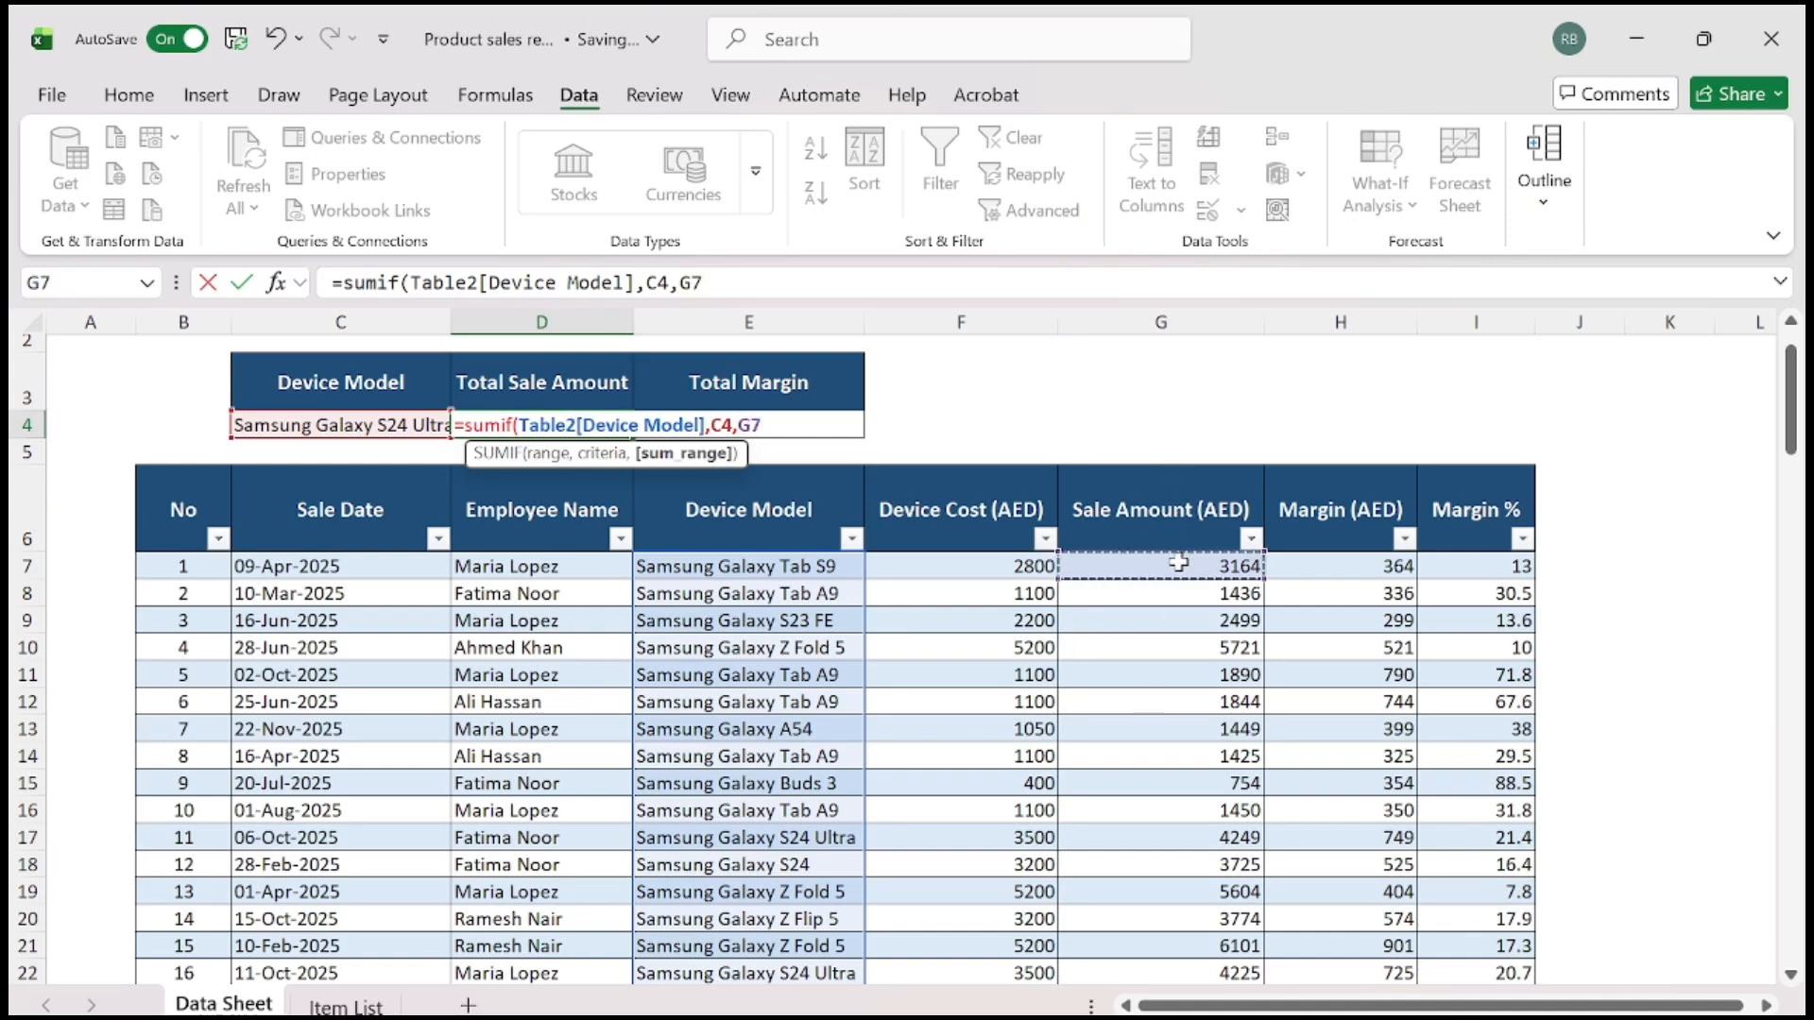
key(ctrl+shift+Down)
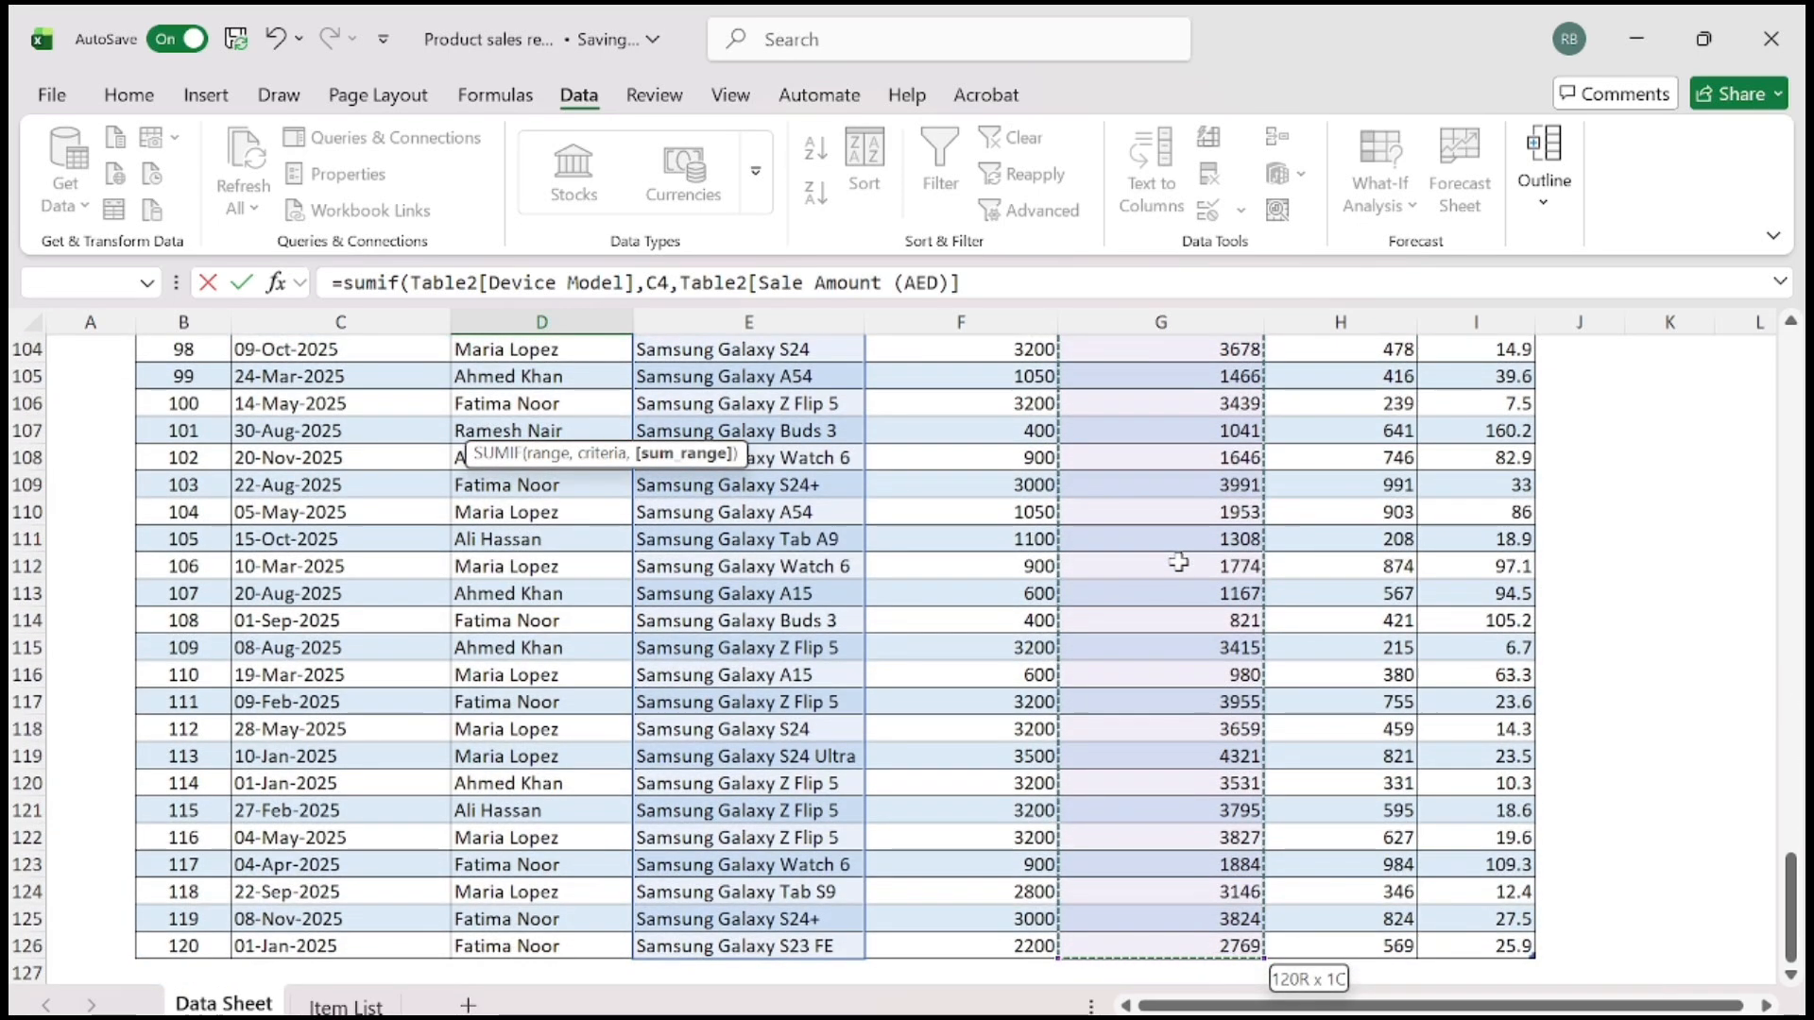
text())
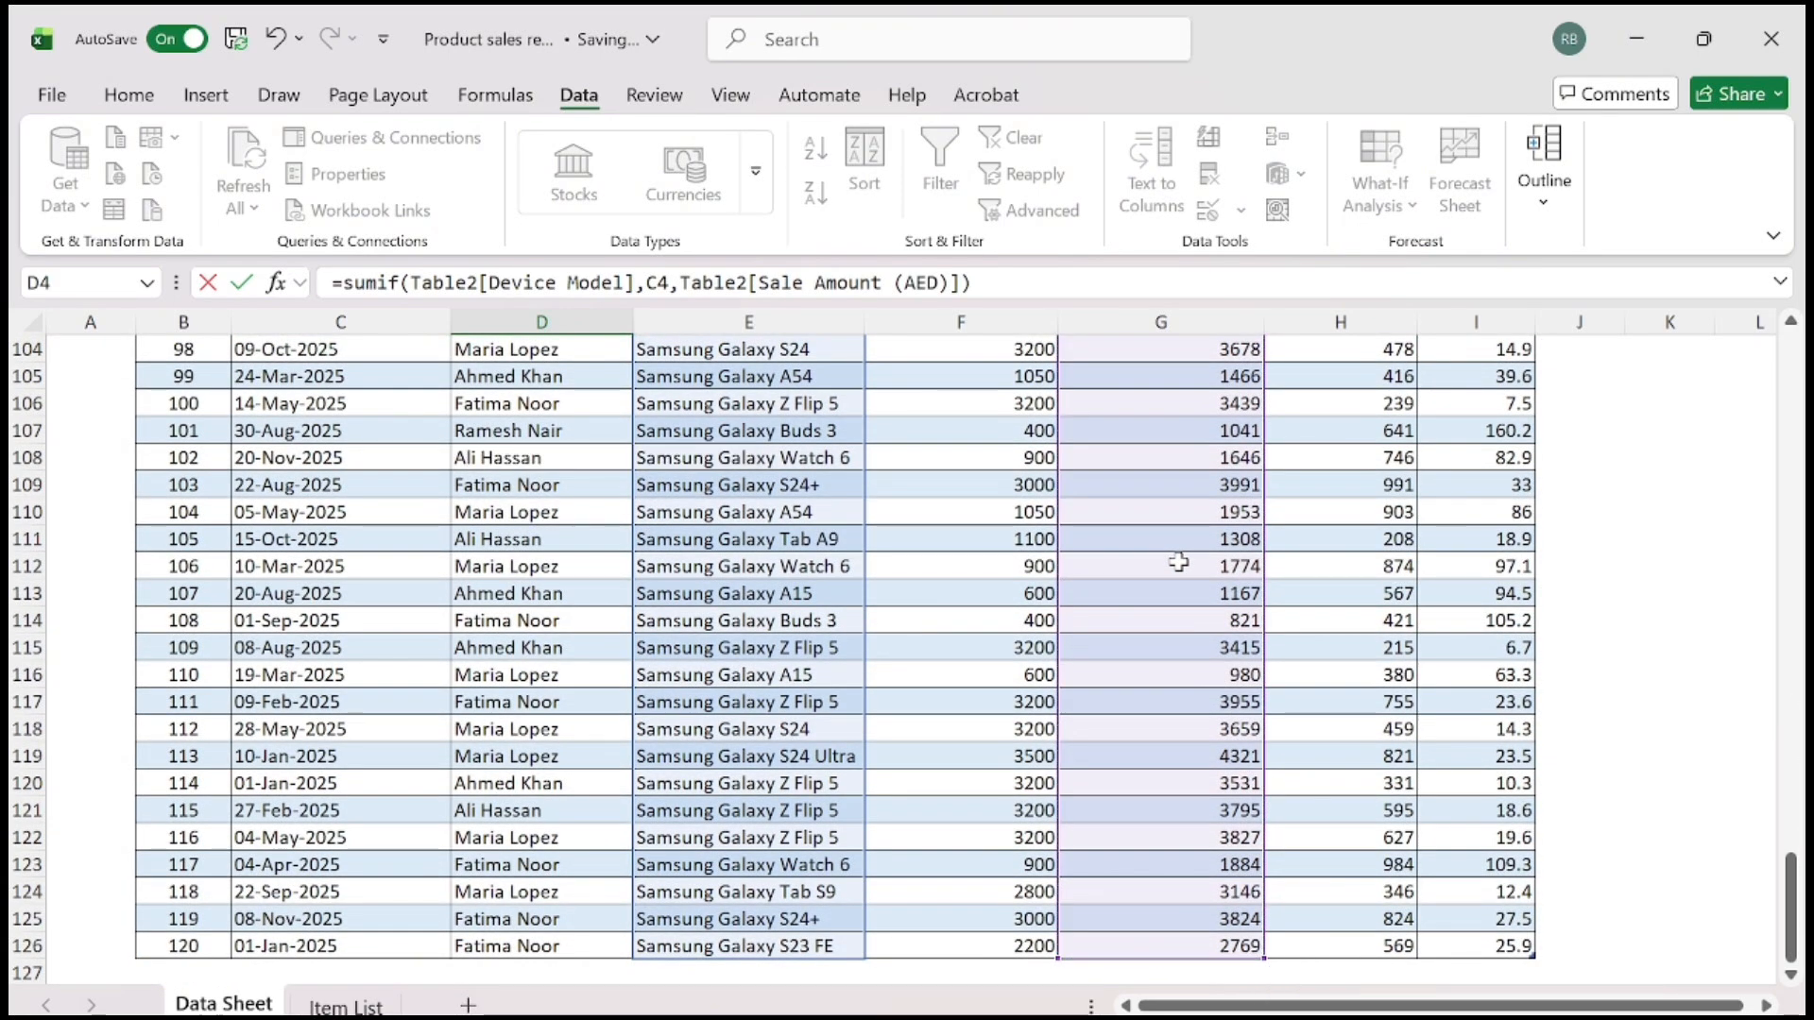
key(Return)
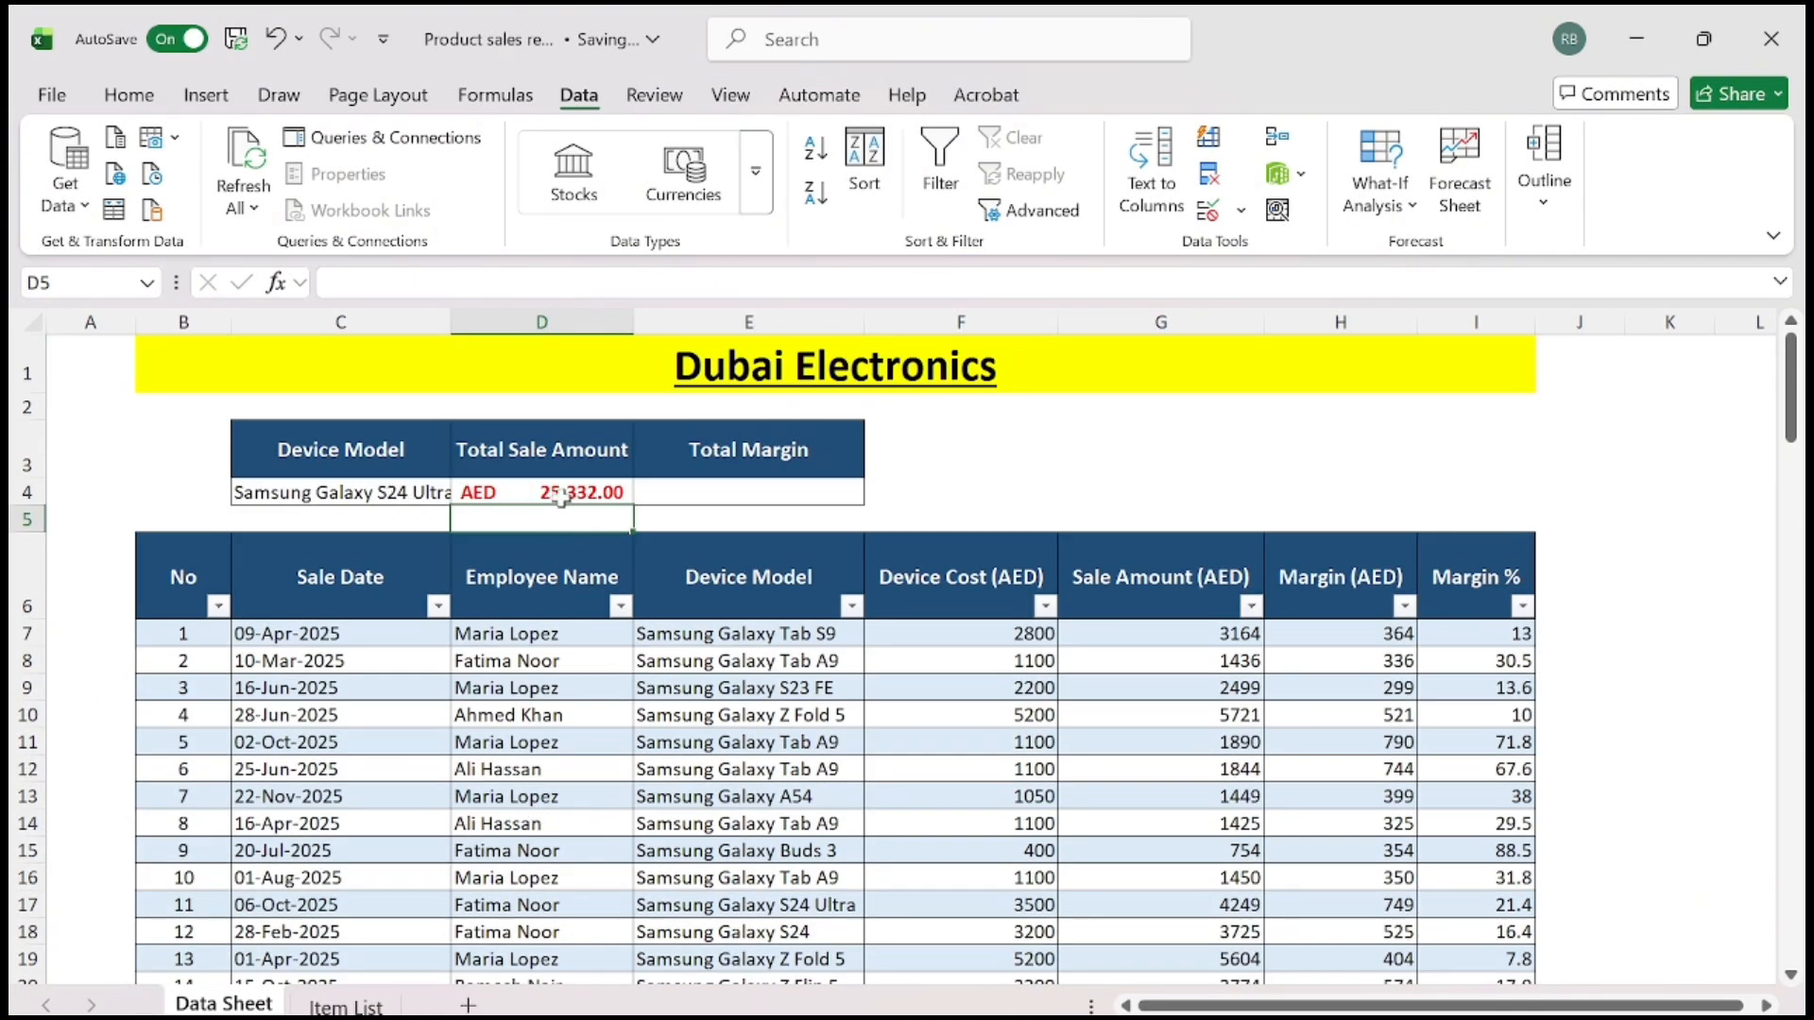
Test the Total Sale Amount formula by choosing Samsung Galaxy S23 FE, S24 Ultra and S24+ in the C4 dropdown
click(407, 492)
click(463, 493)
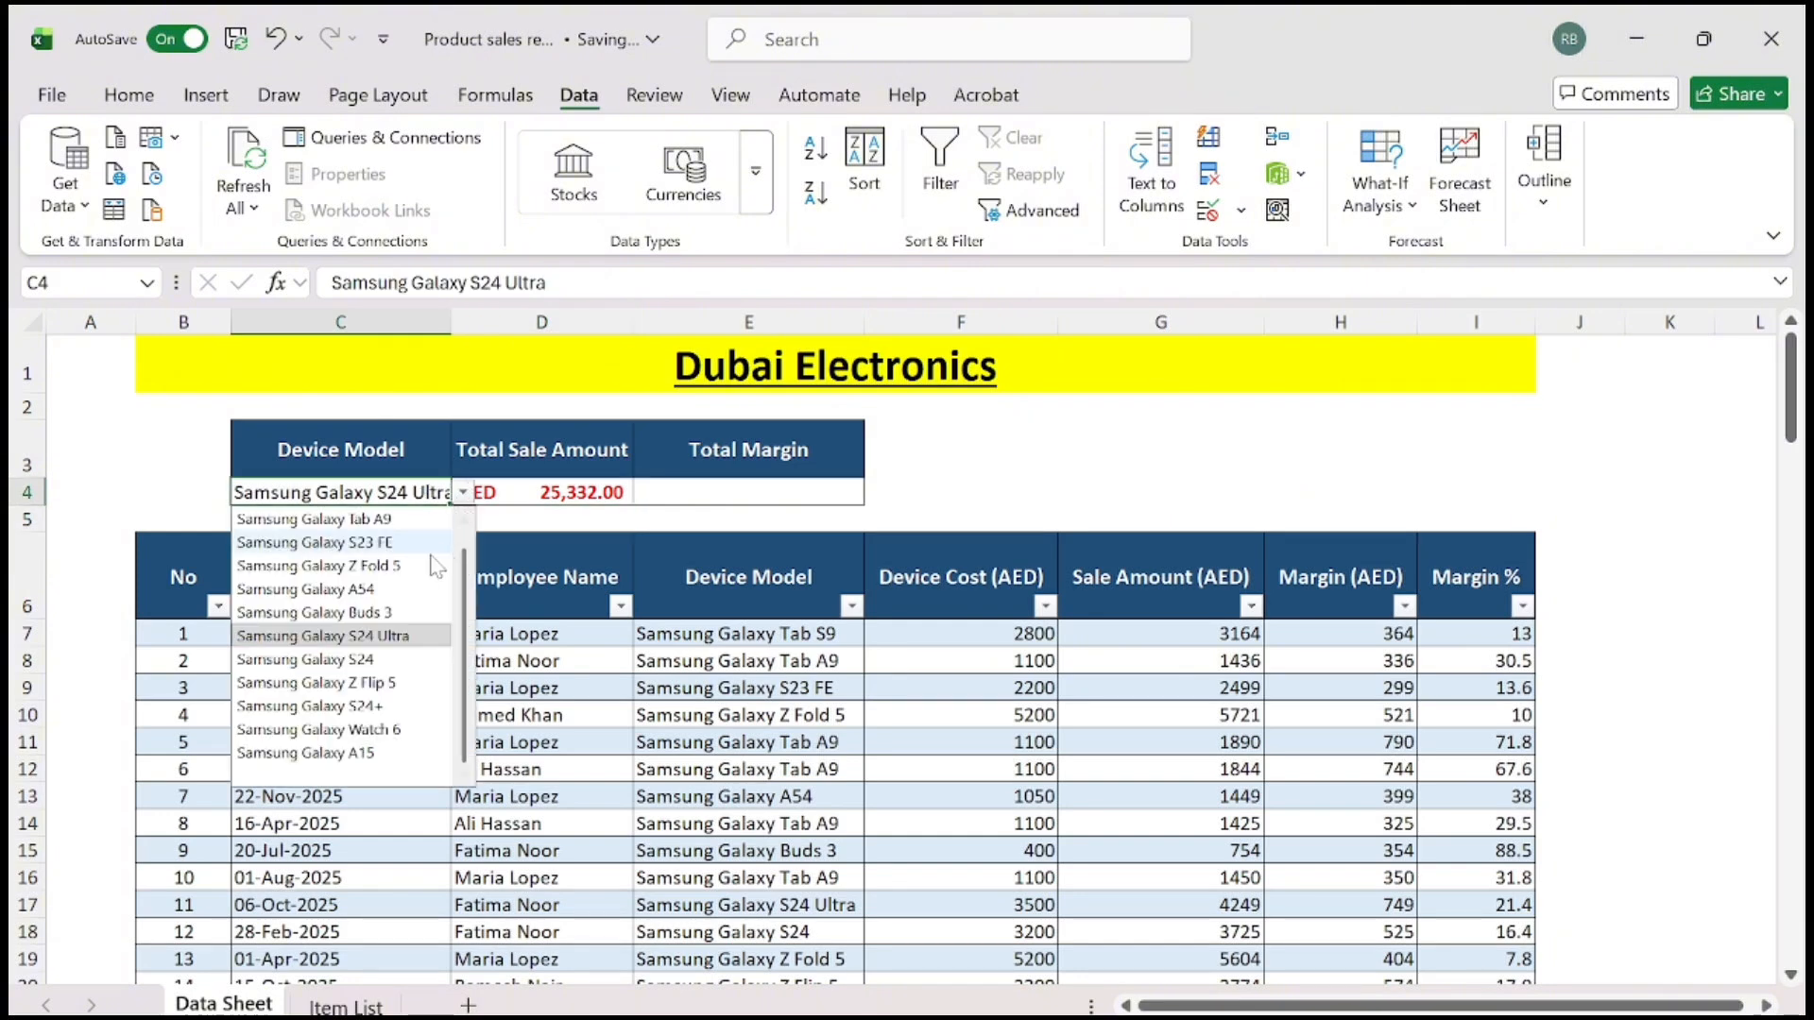
click(378, 542)
click(463, 493)
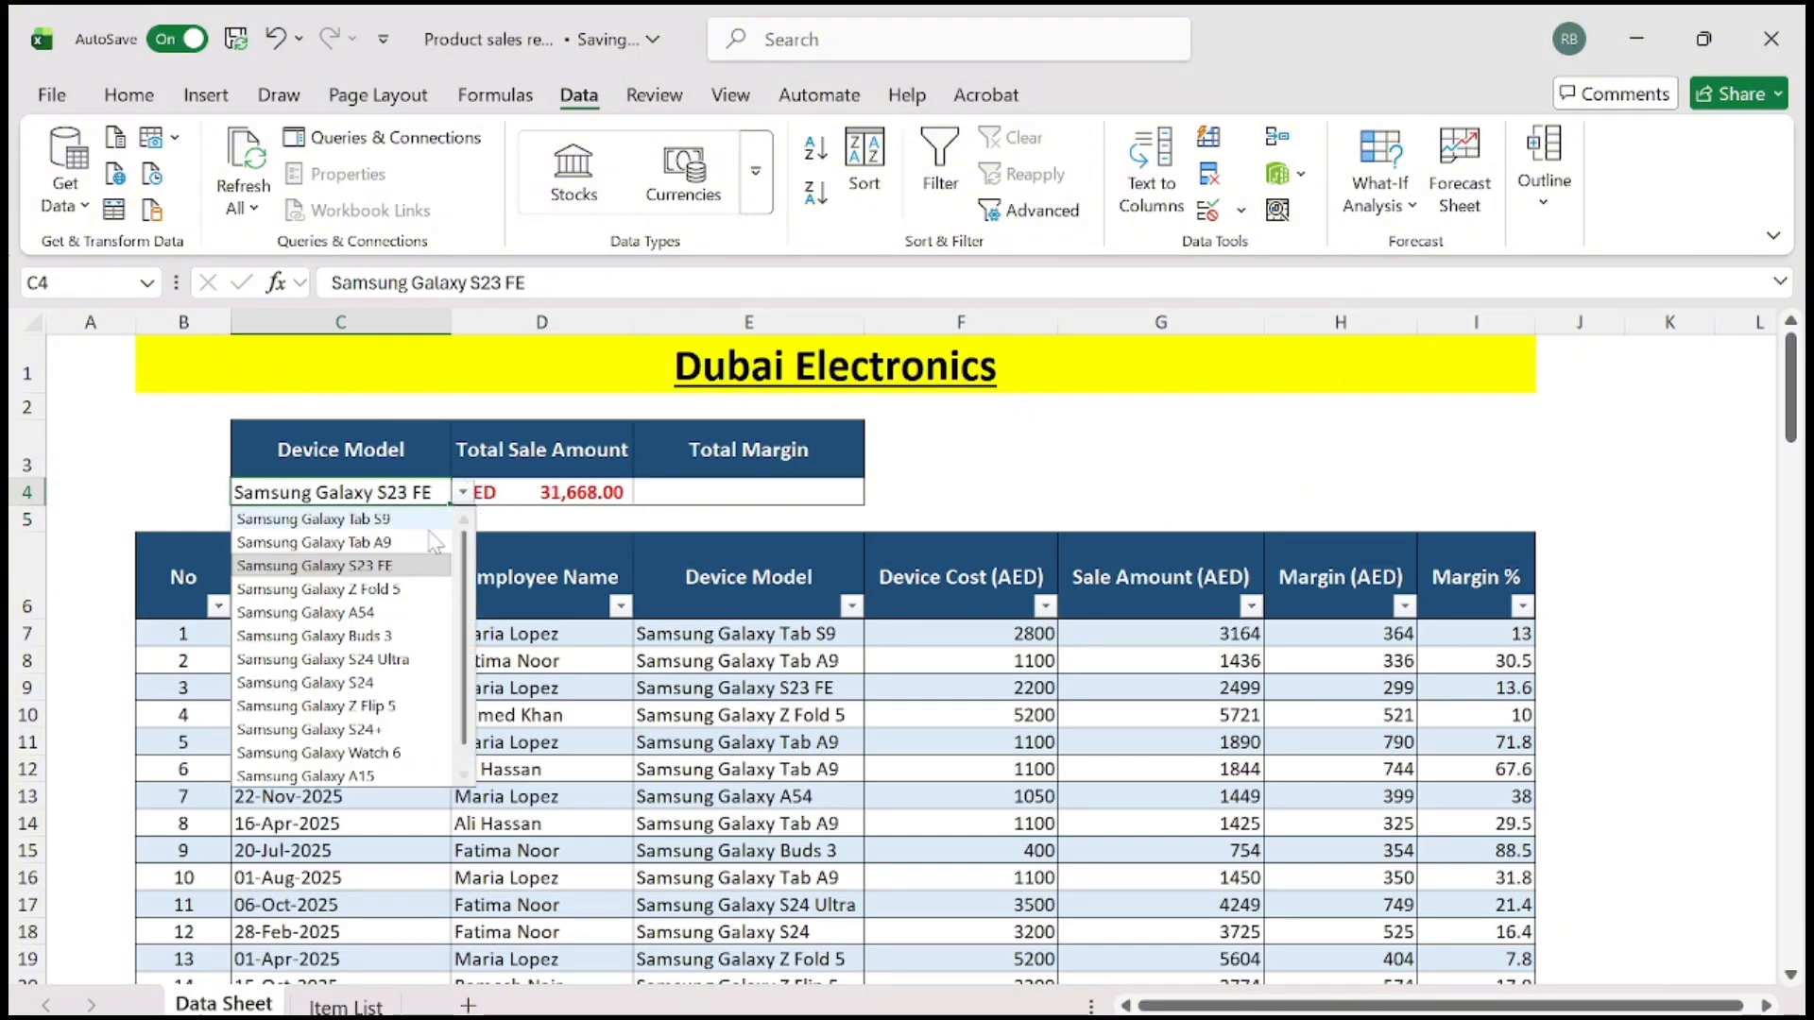
click(387, 661)
click(463, 492)
click(344, 717)
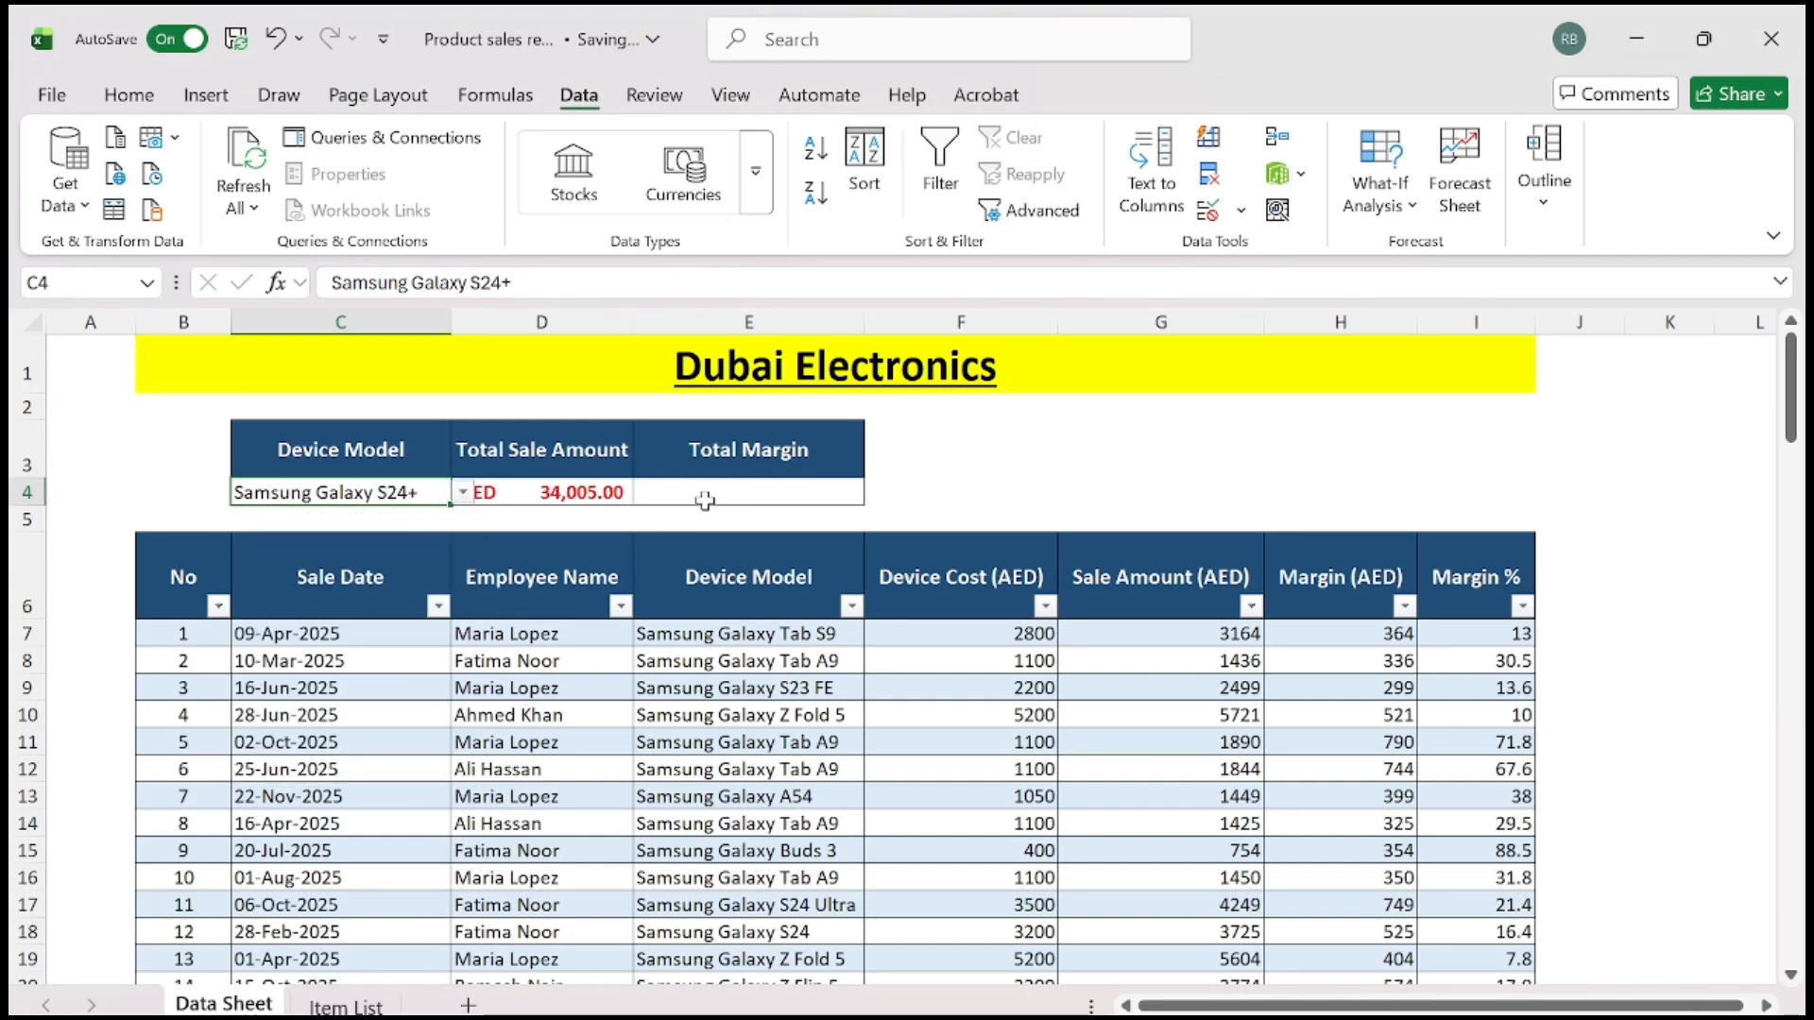
Enter the formula =SUMIF(Table2[Device Model],C4,Table2[Margin (AED)]) in cell E4 under Total Margin
click(704, 499)
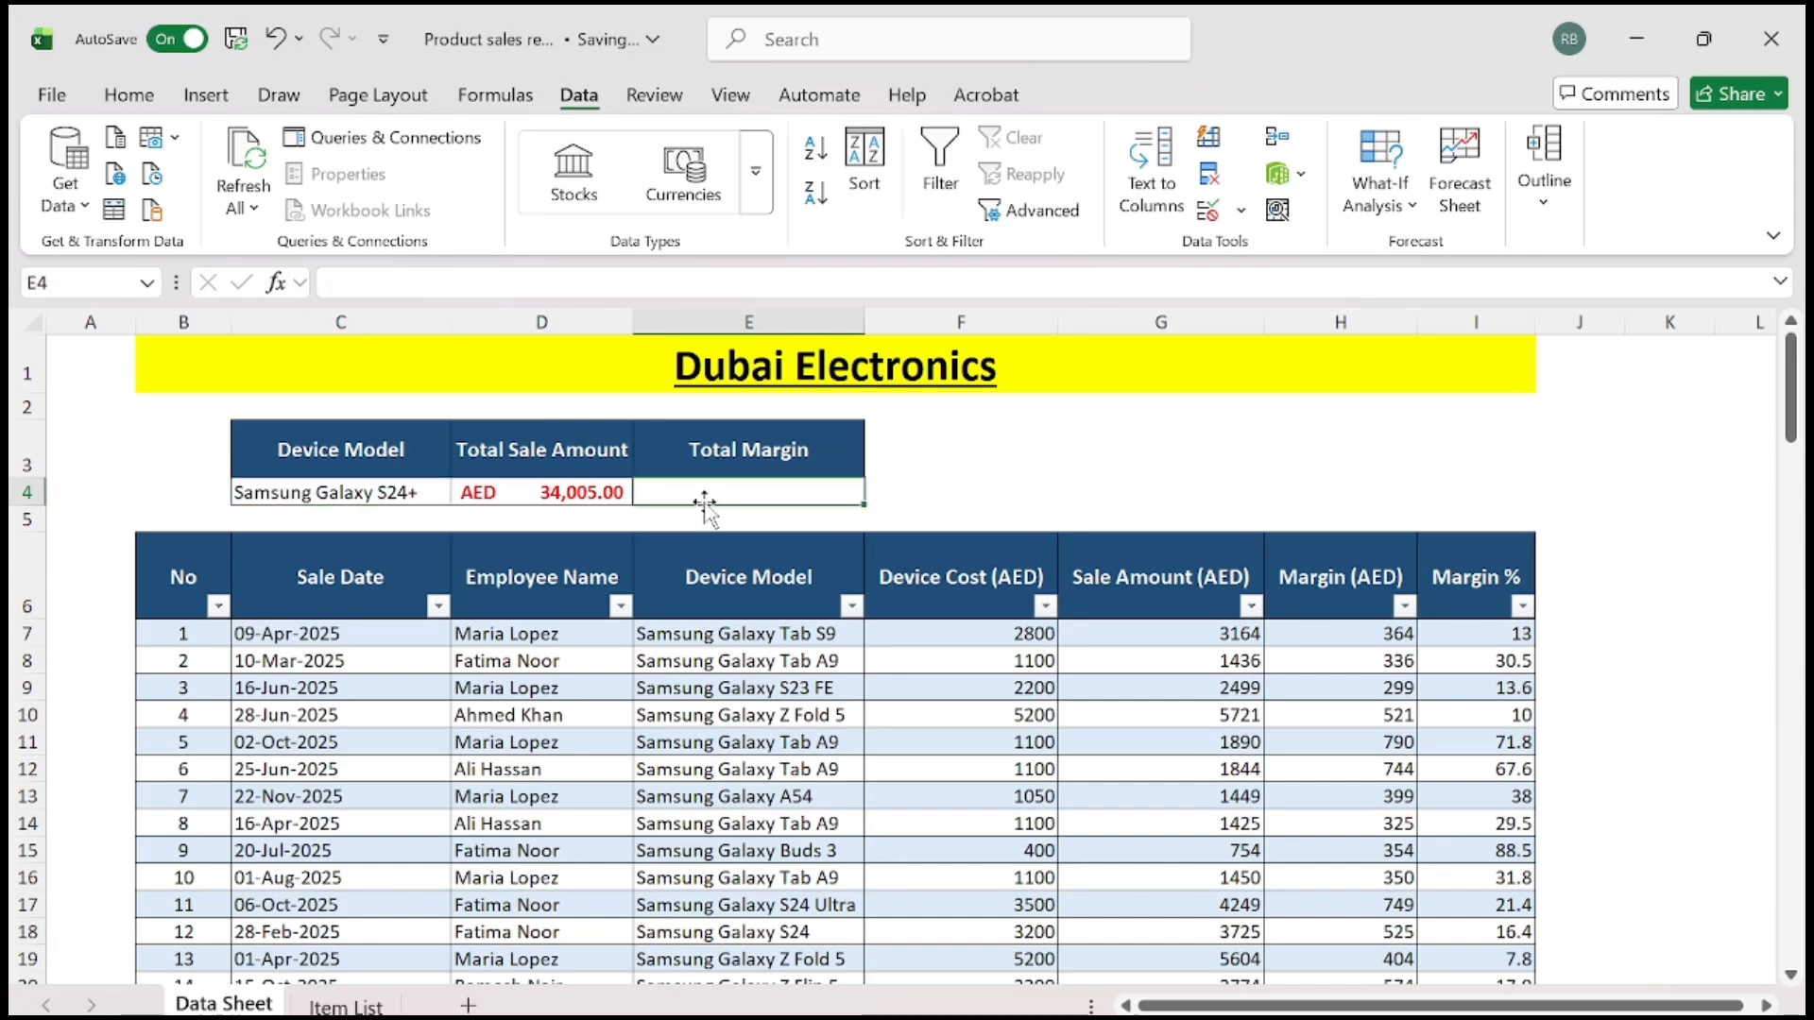
text(=su)
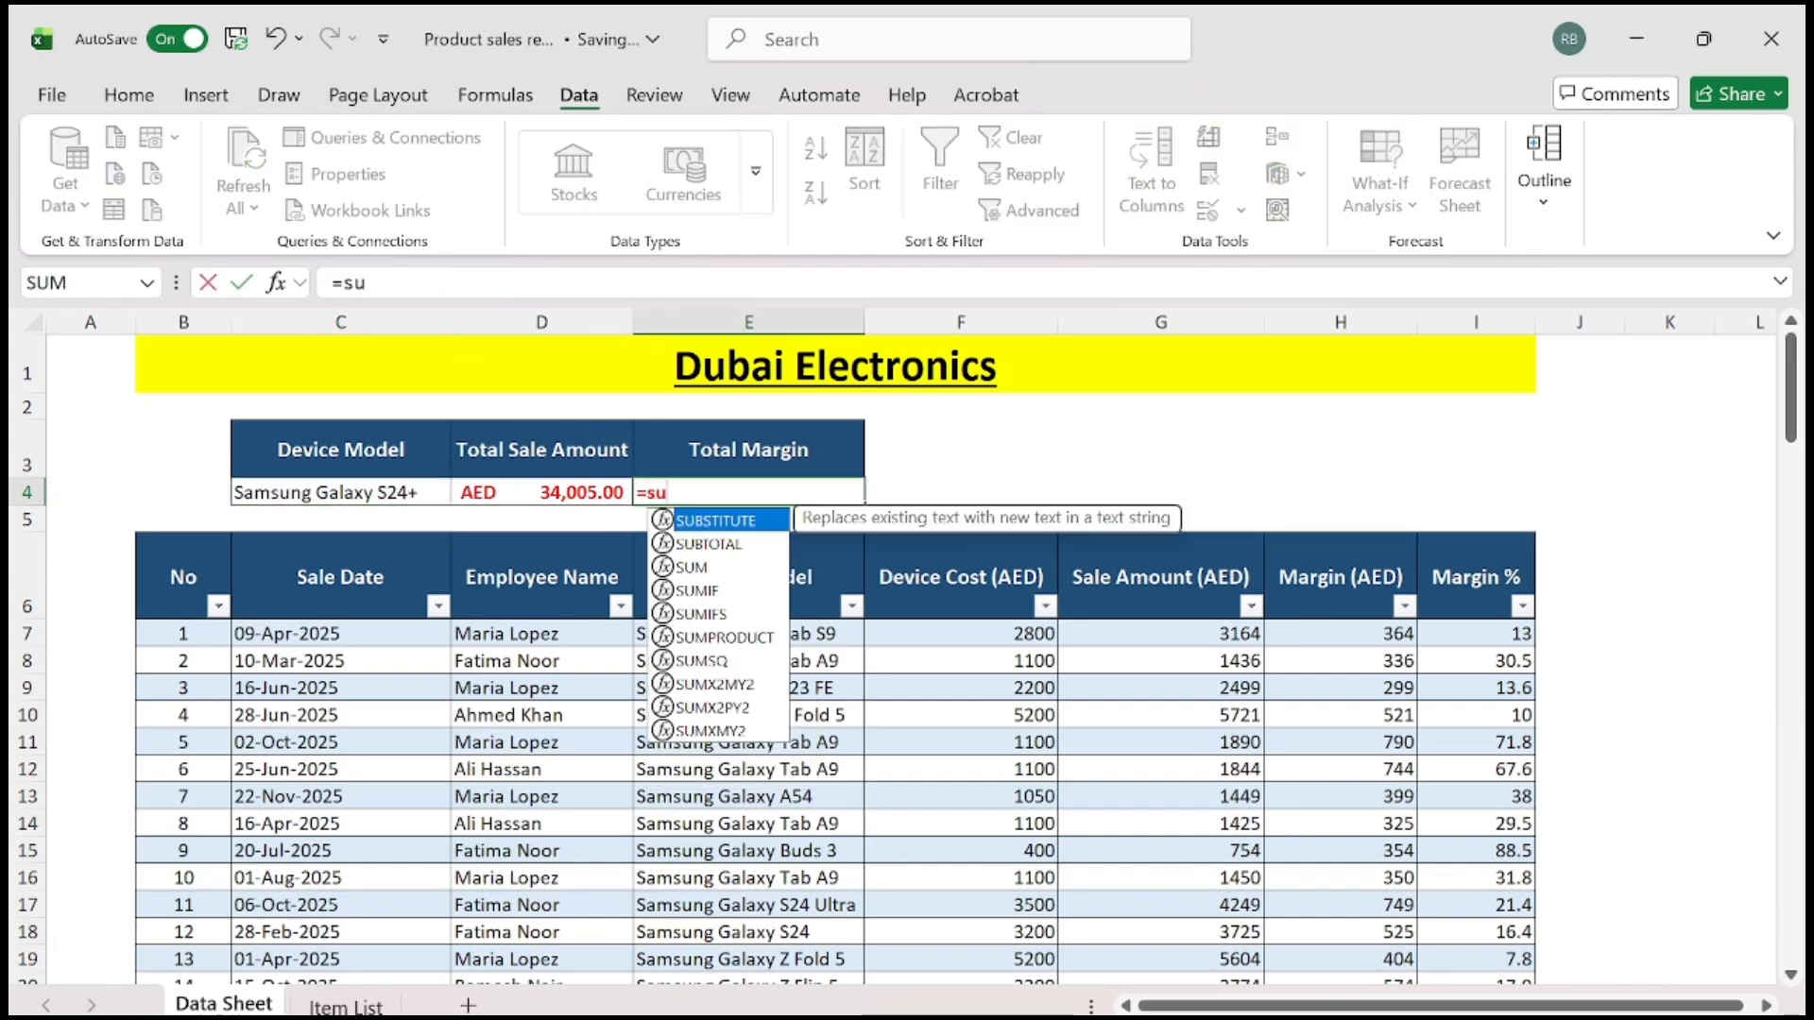
text(mif()
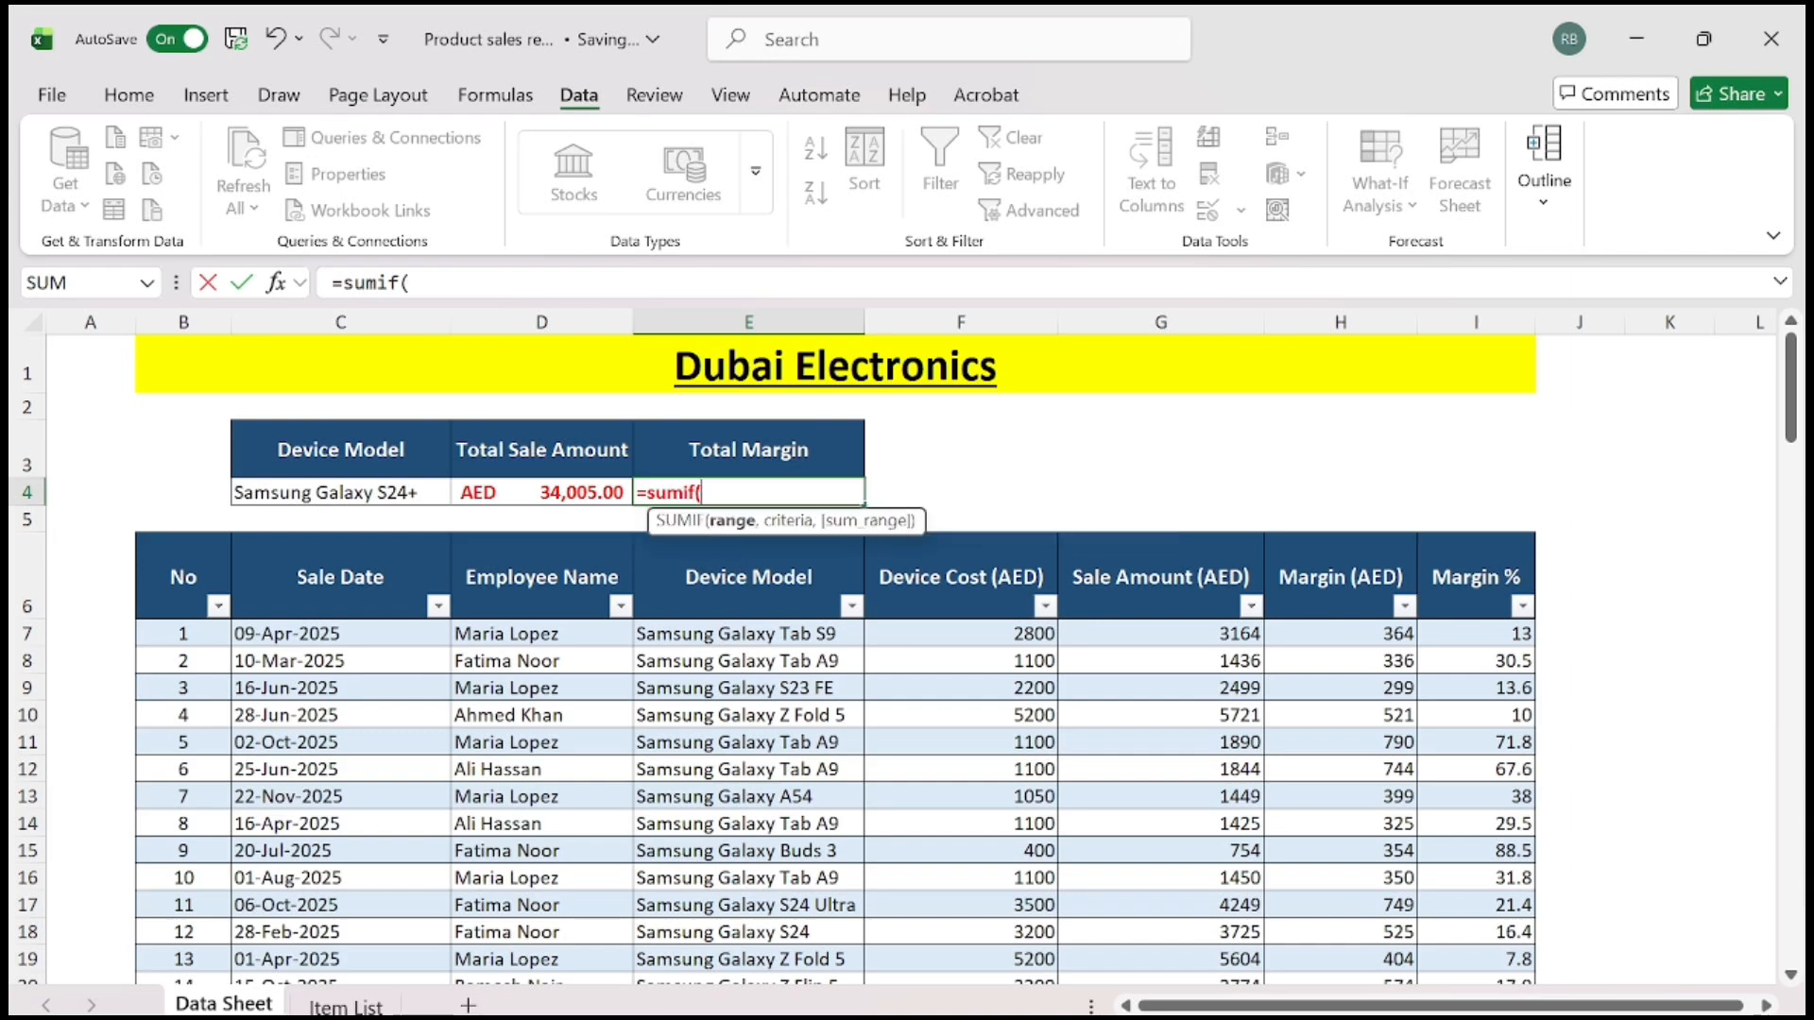
click(773, 638)
key(ctrl+shift+Down)
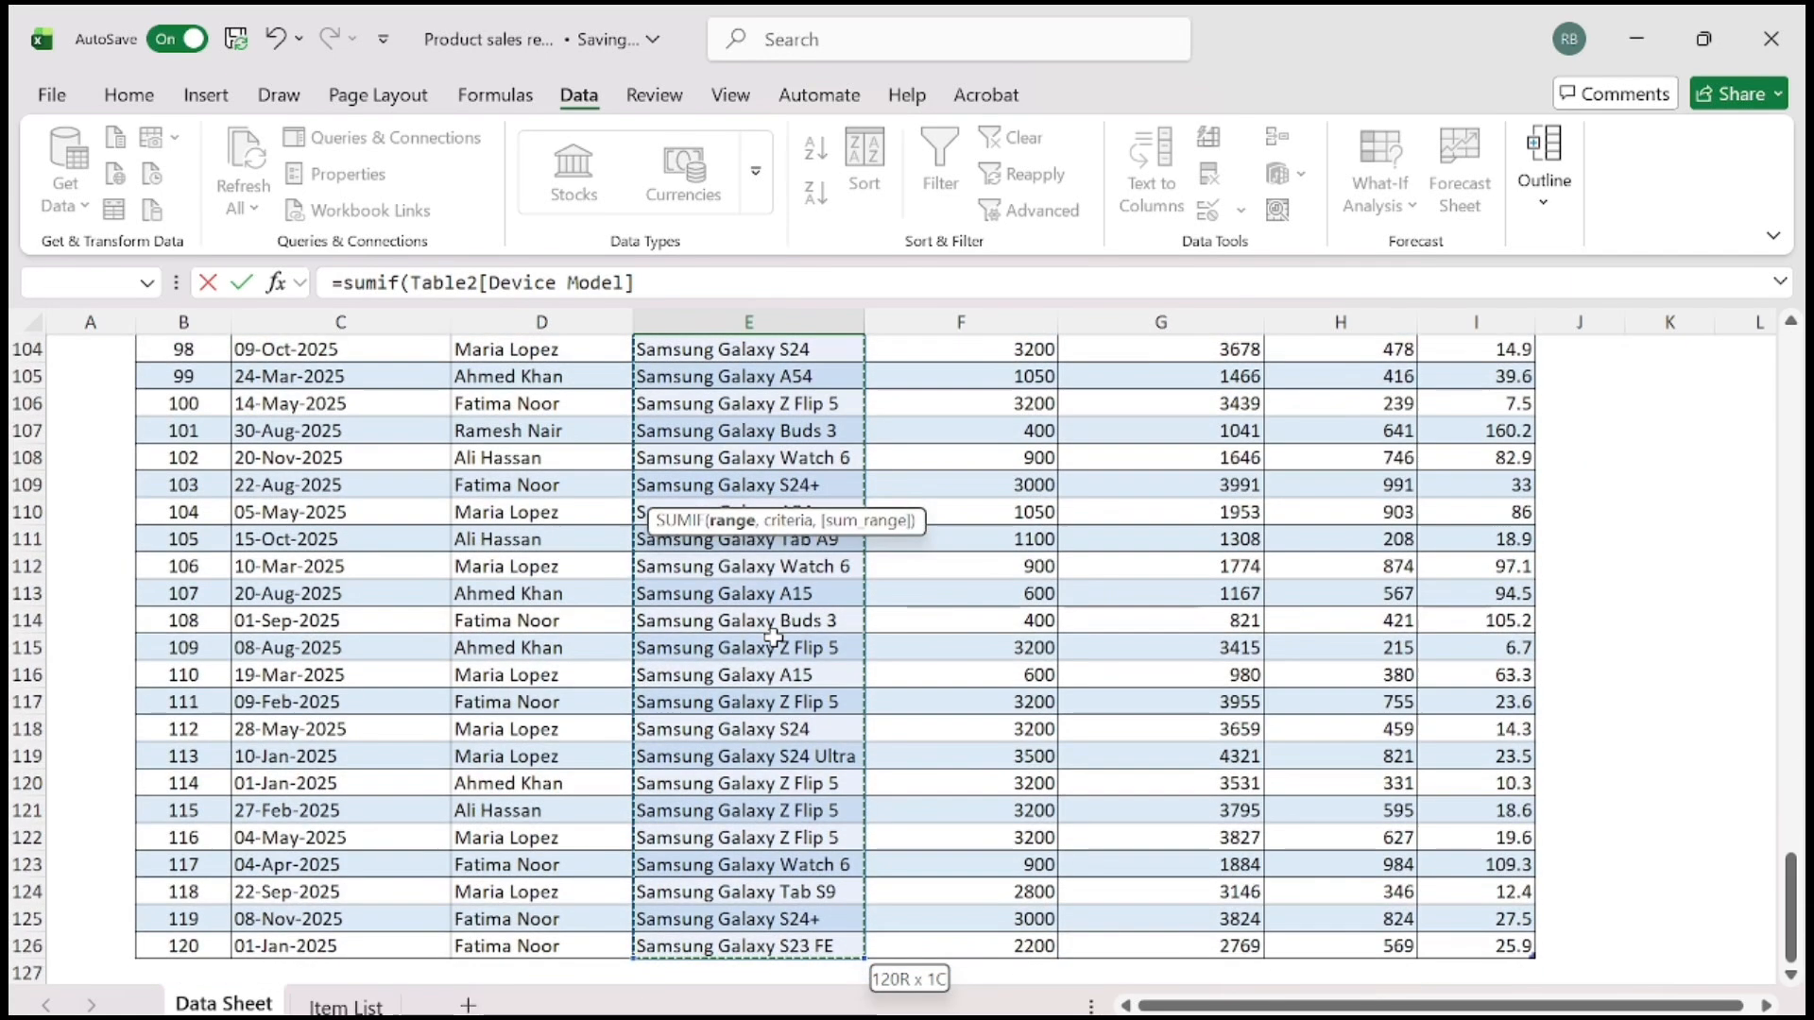
text(,)
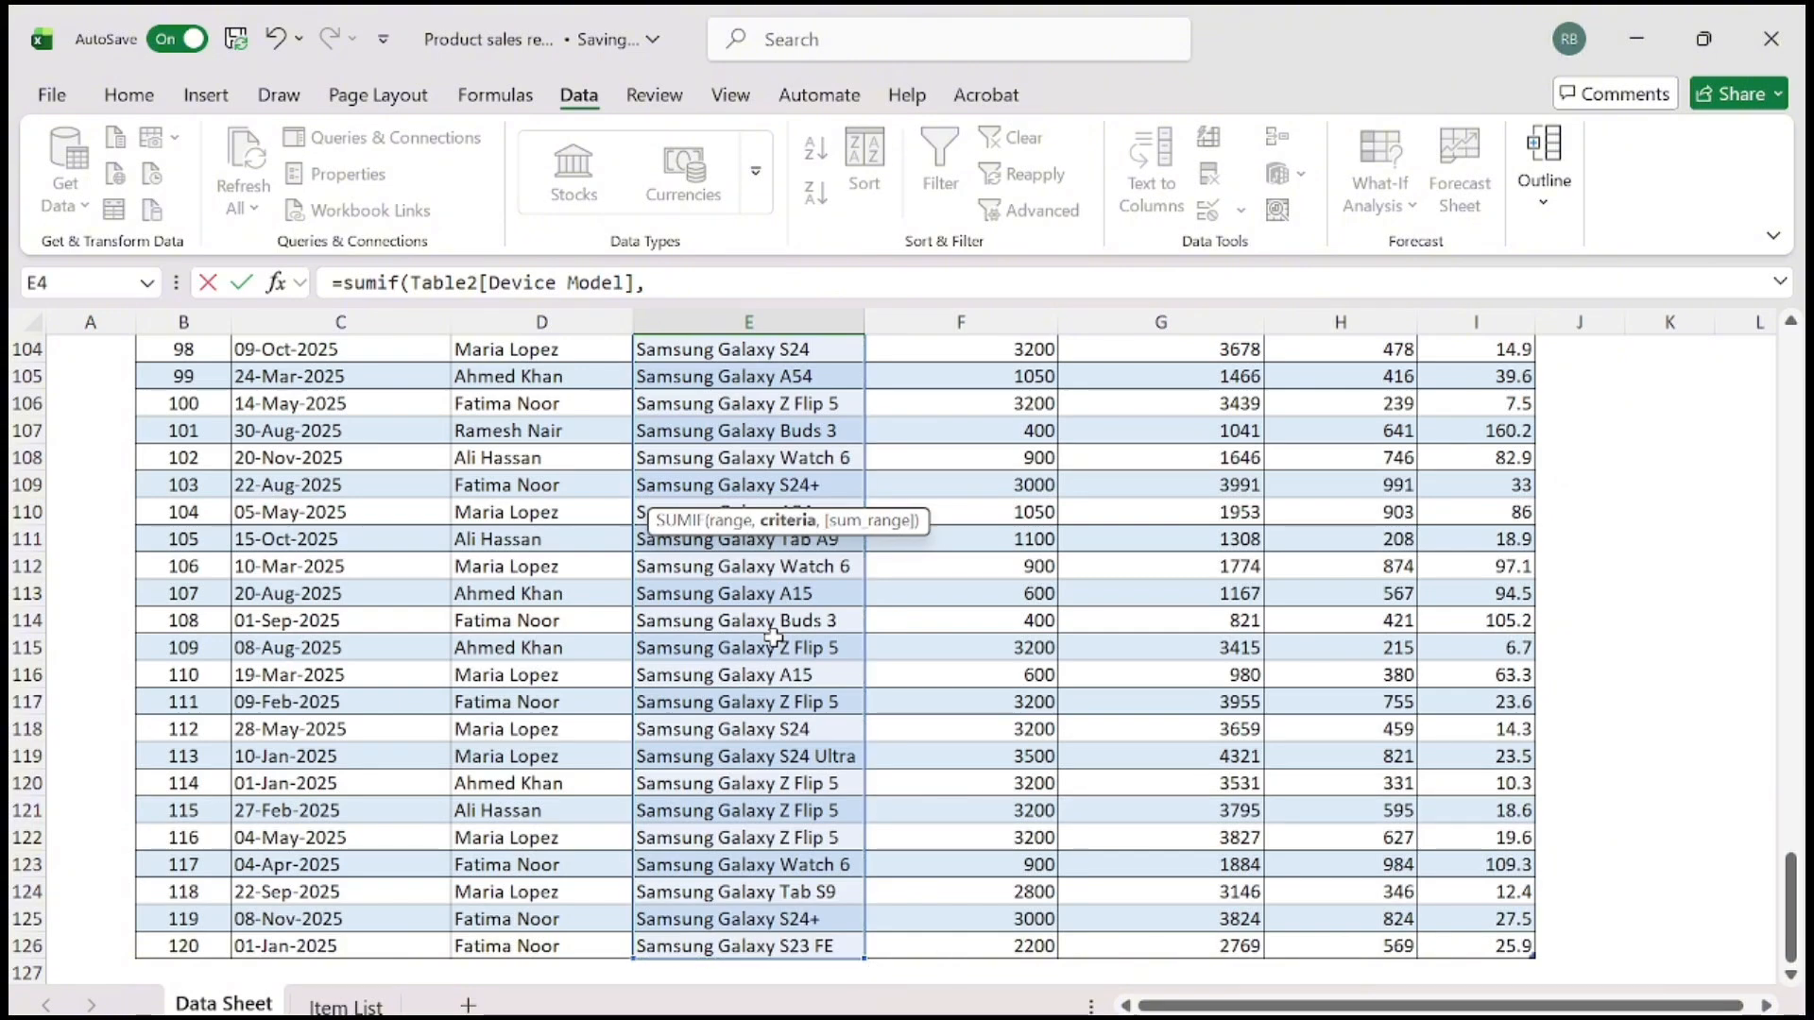
drag(1791, 907, 1790, 387)
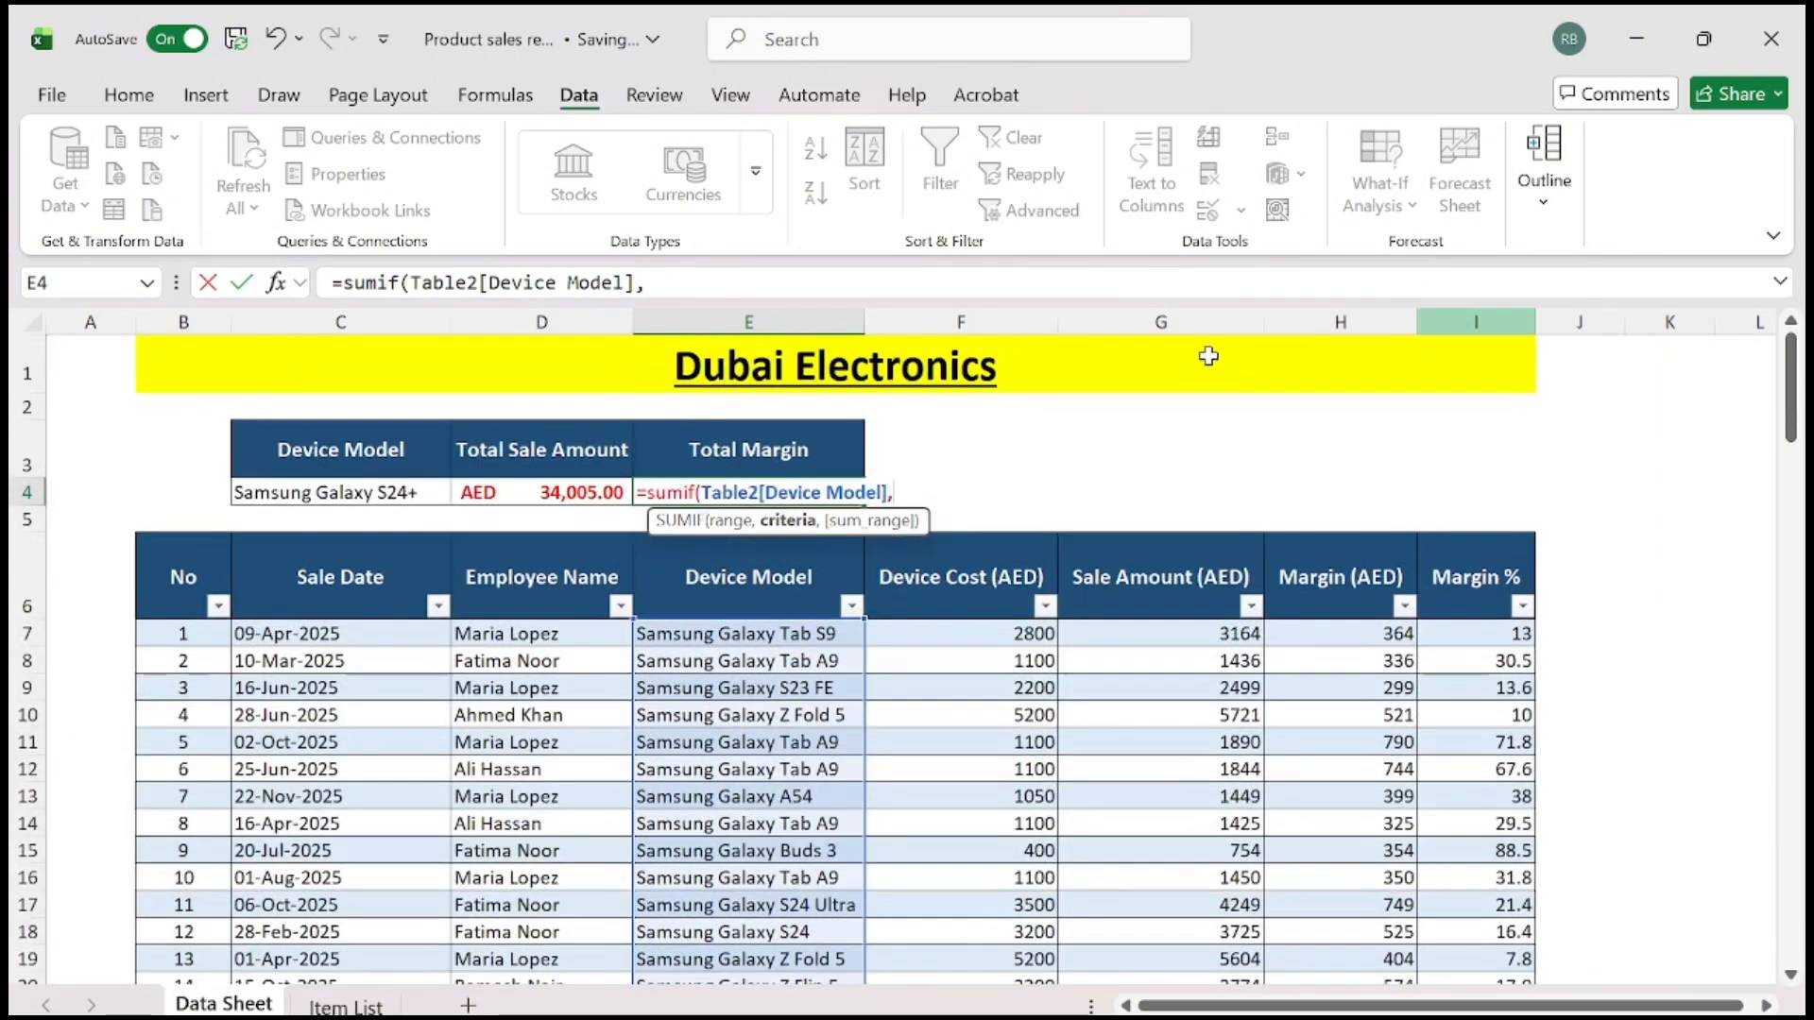
click(308, 494)
text(,)
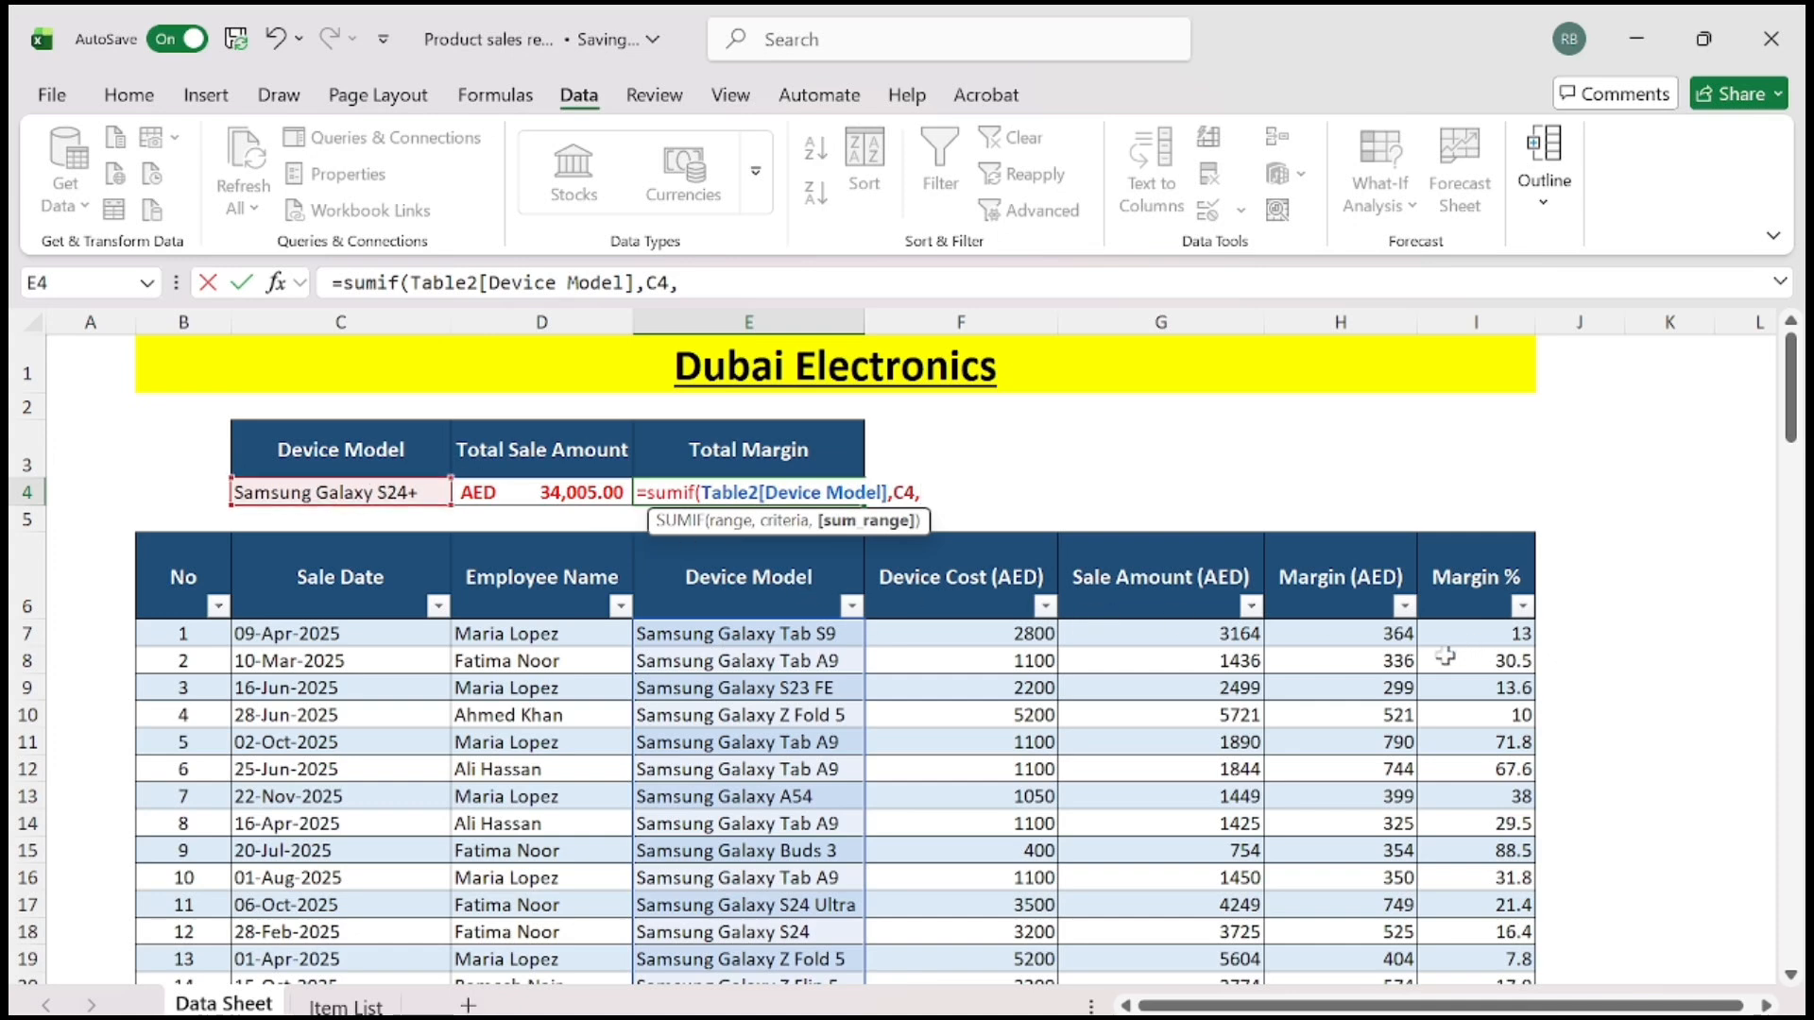
click(1359, 633)
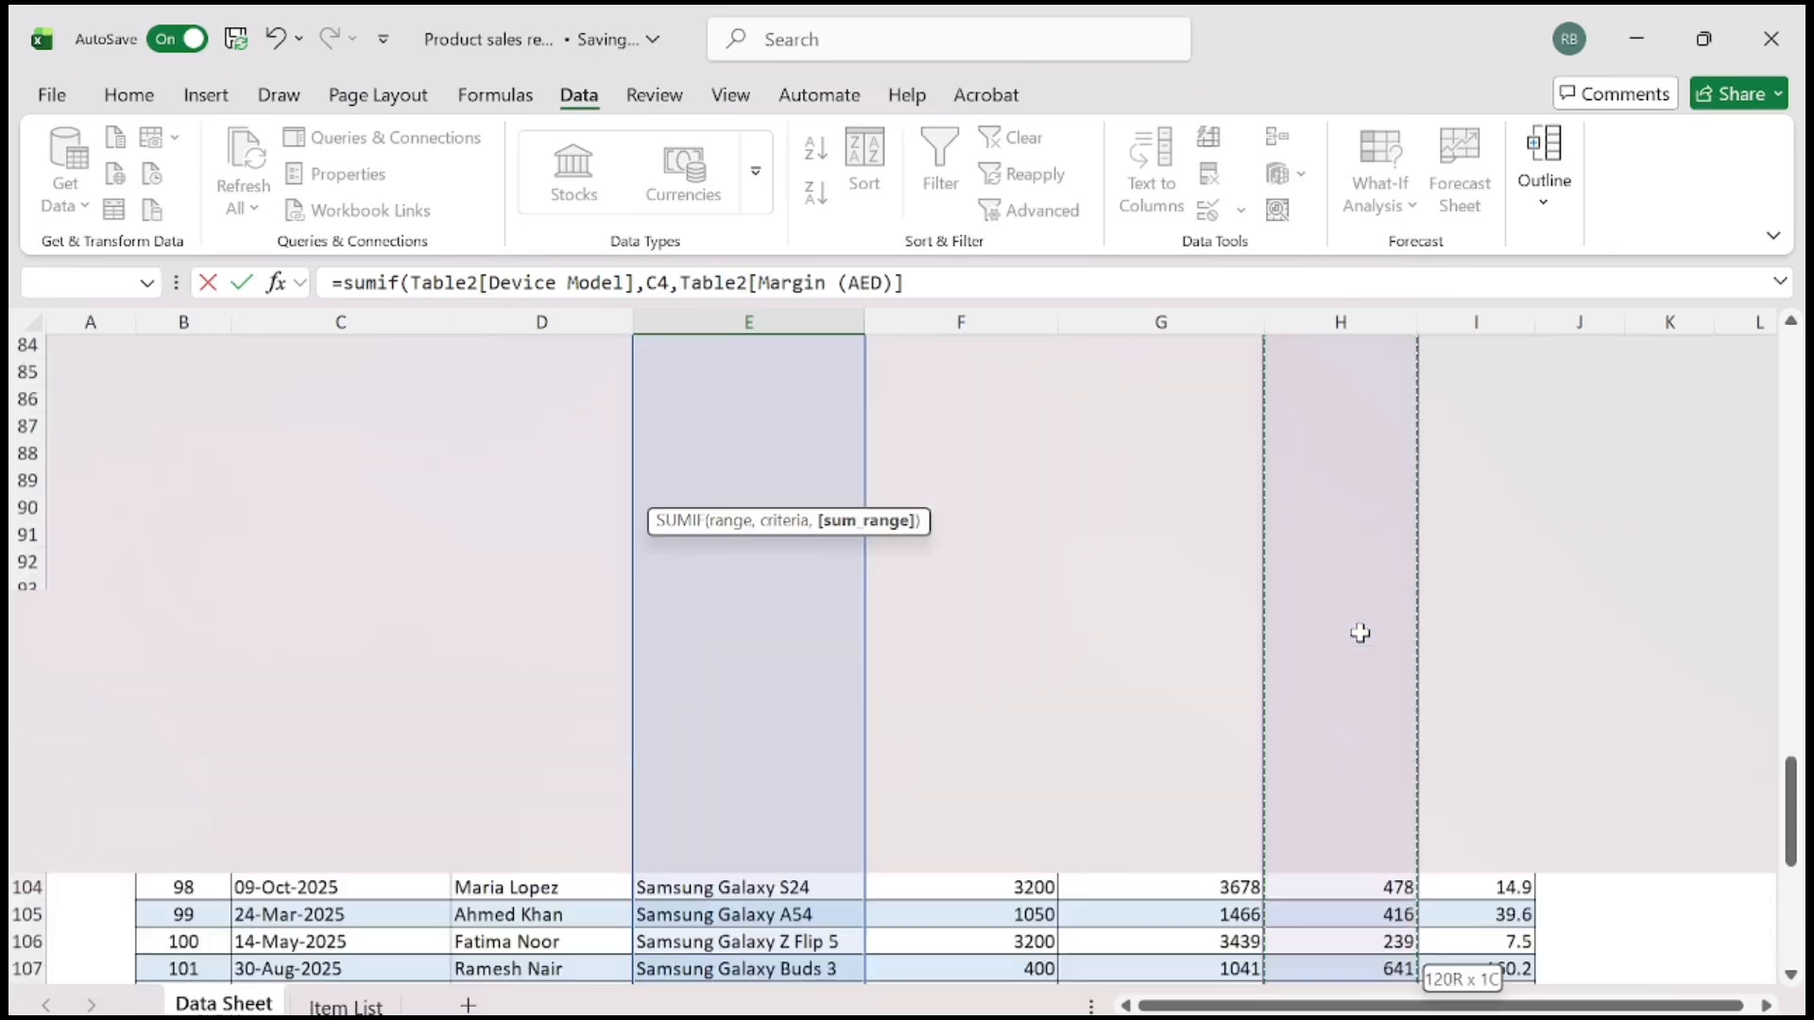
key(ctrl+shift+Down)
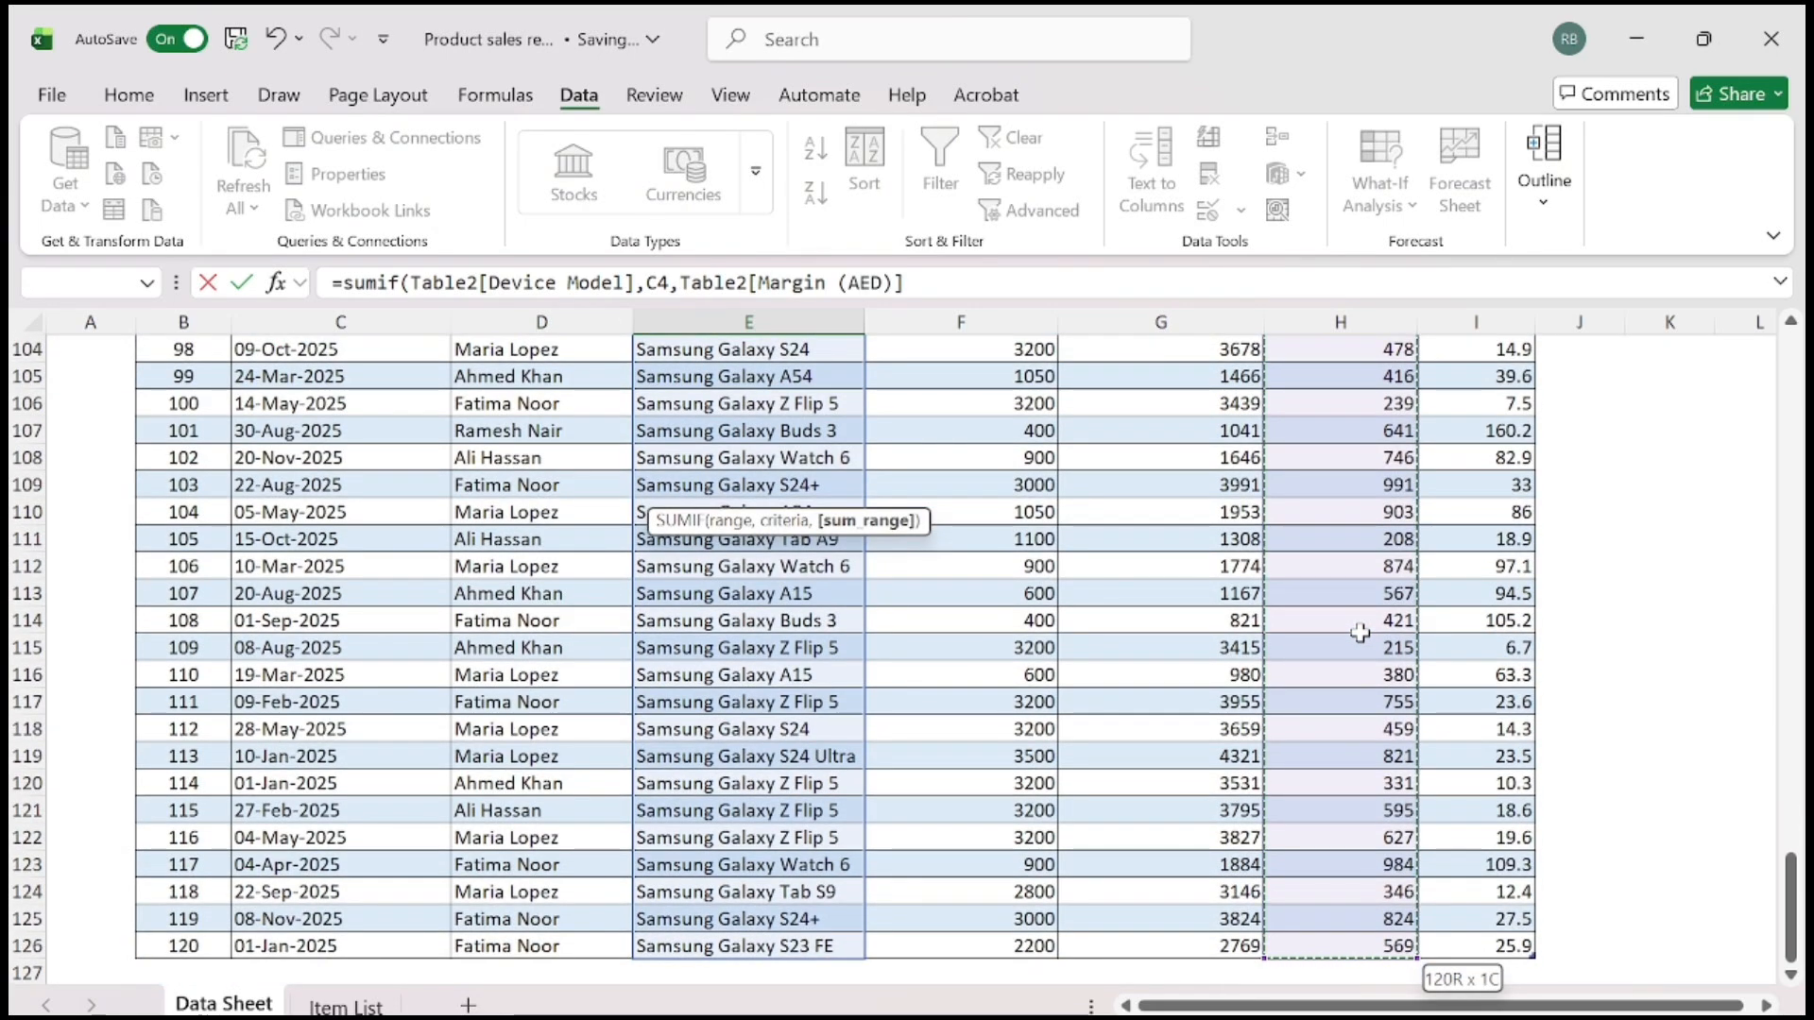
key(ctrl+Return)
key(Return)
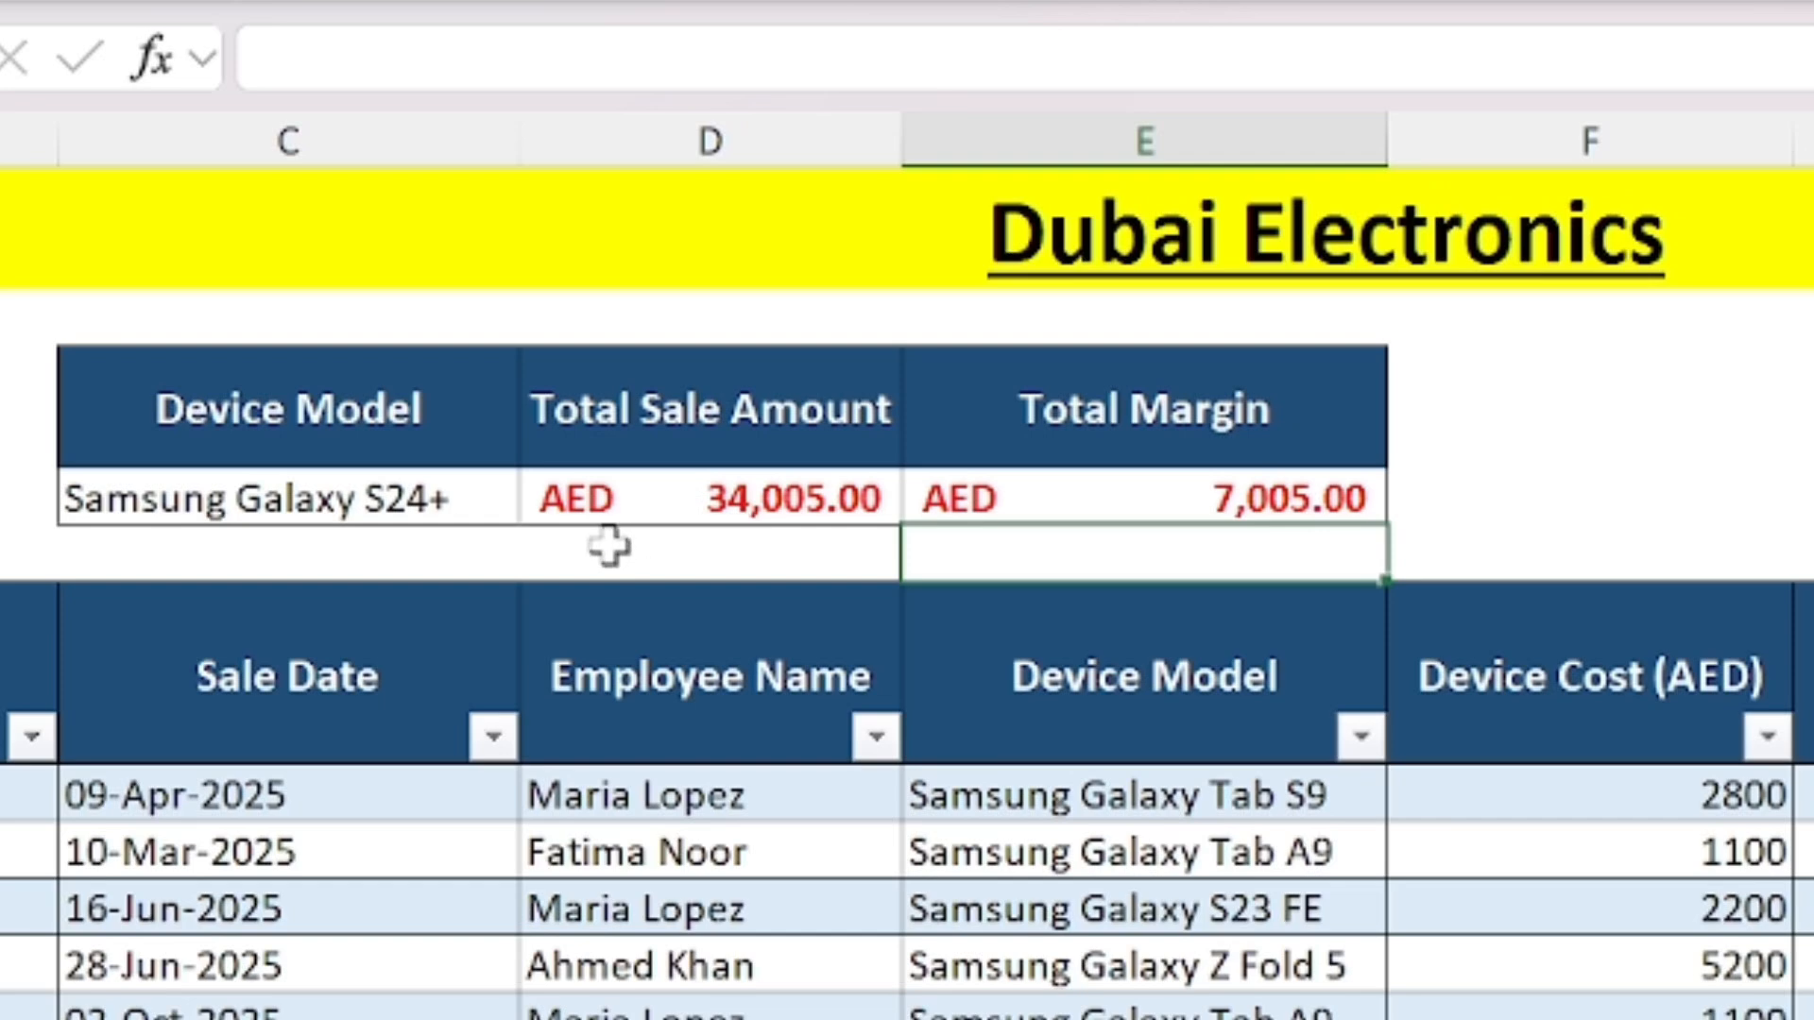
Test both totals by switching the Device Model in C4 to Samsung Galaxy S23 FE, Tab S9 and finally S24 Ultra
click(410, 493)
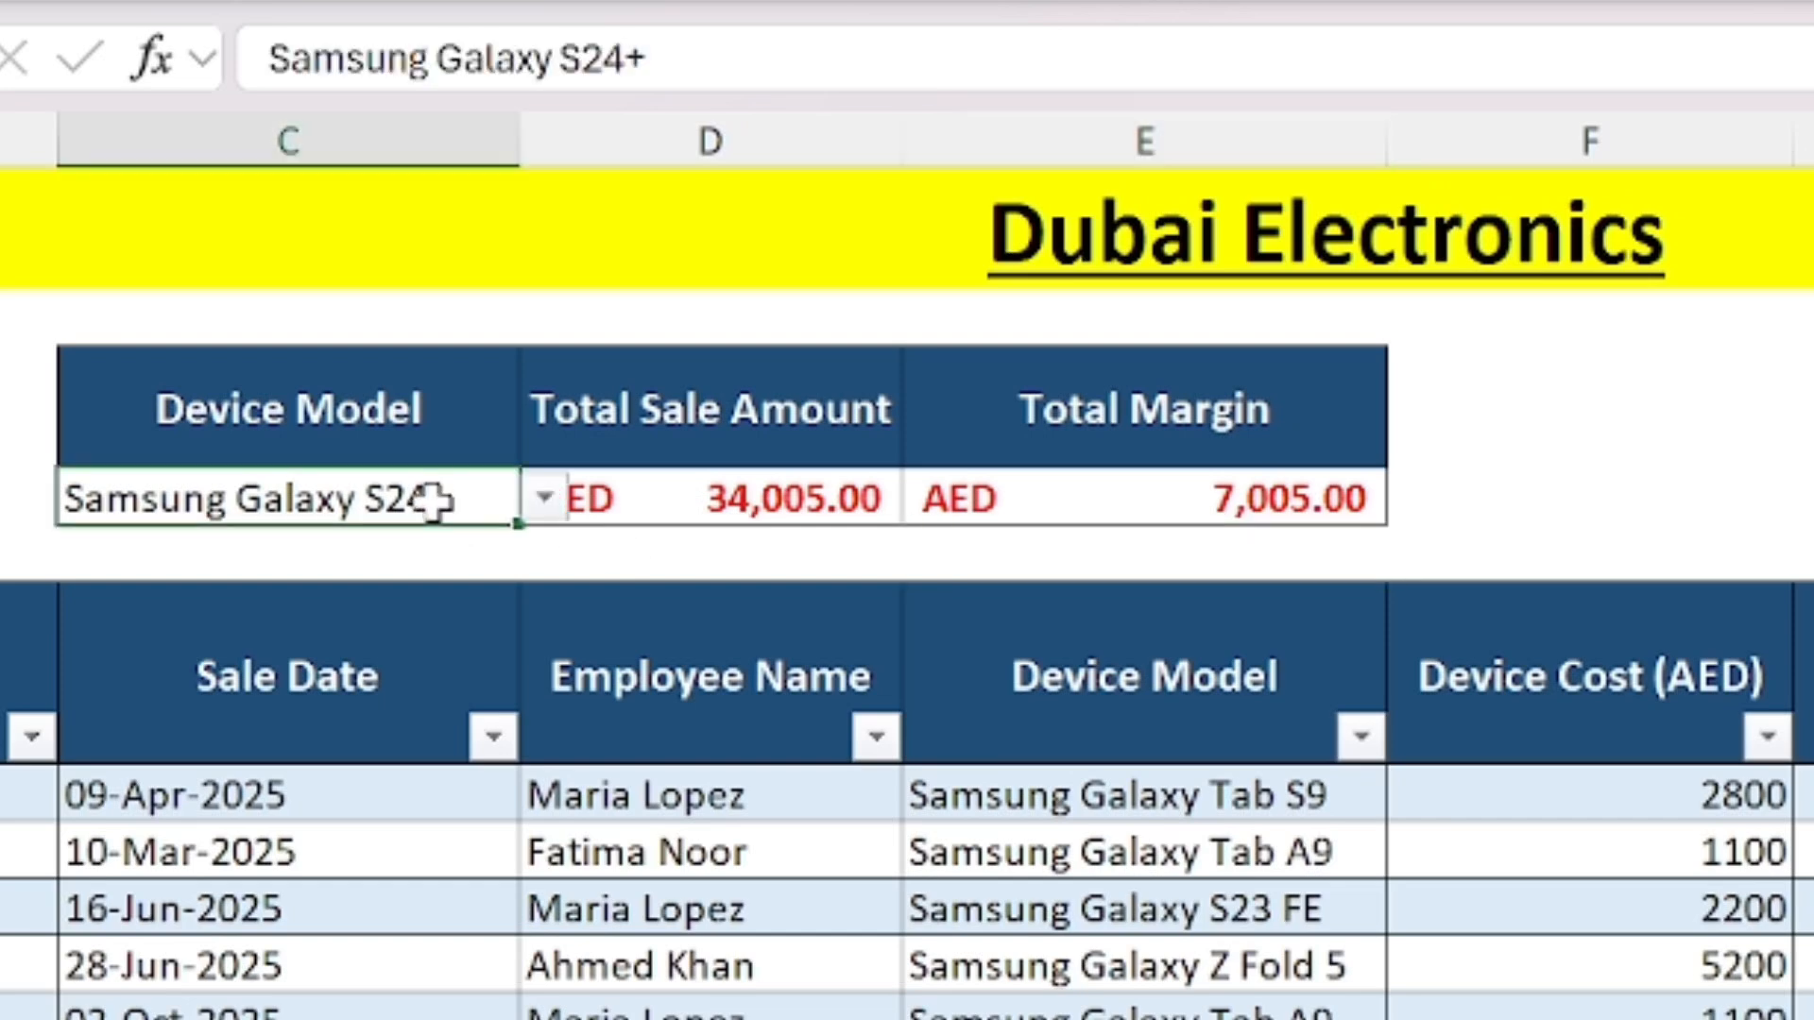
click(554, 509)
click(458, 605)
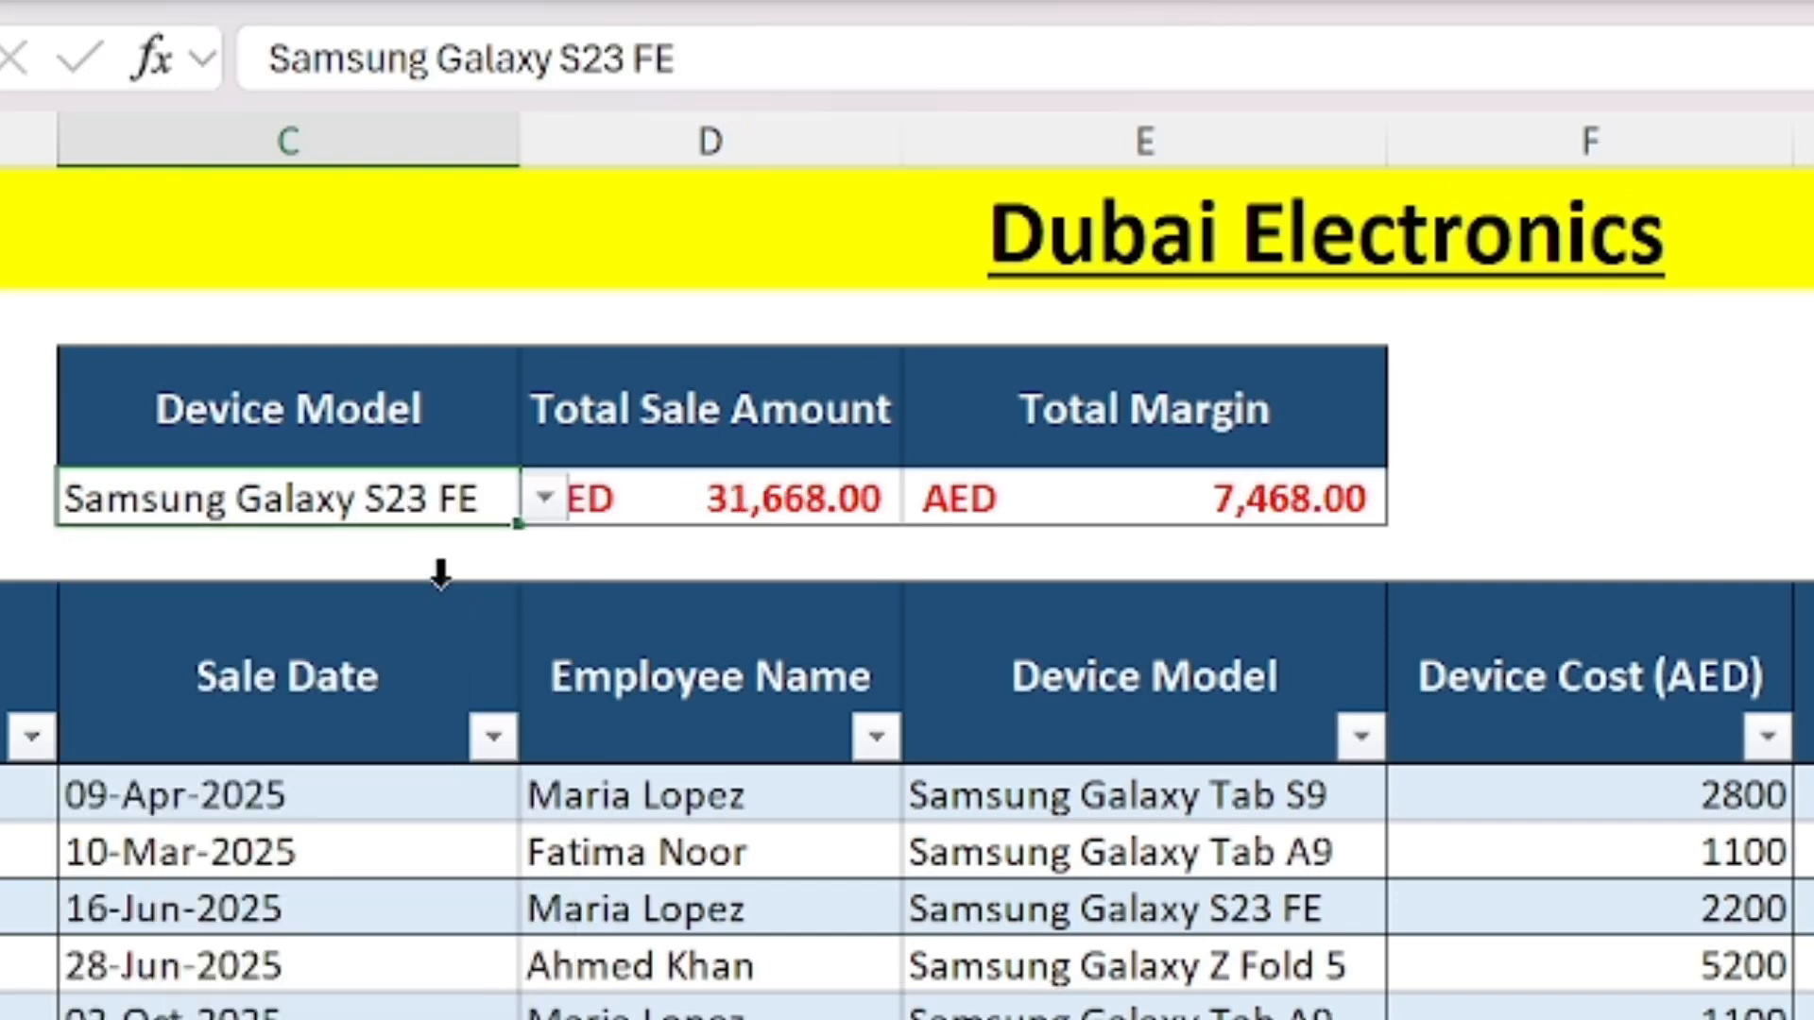
click(545, 501)
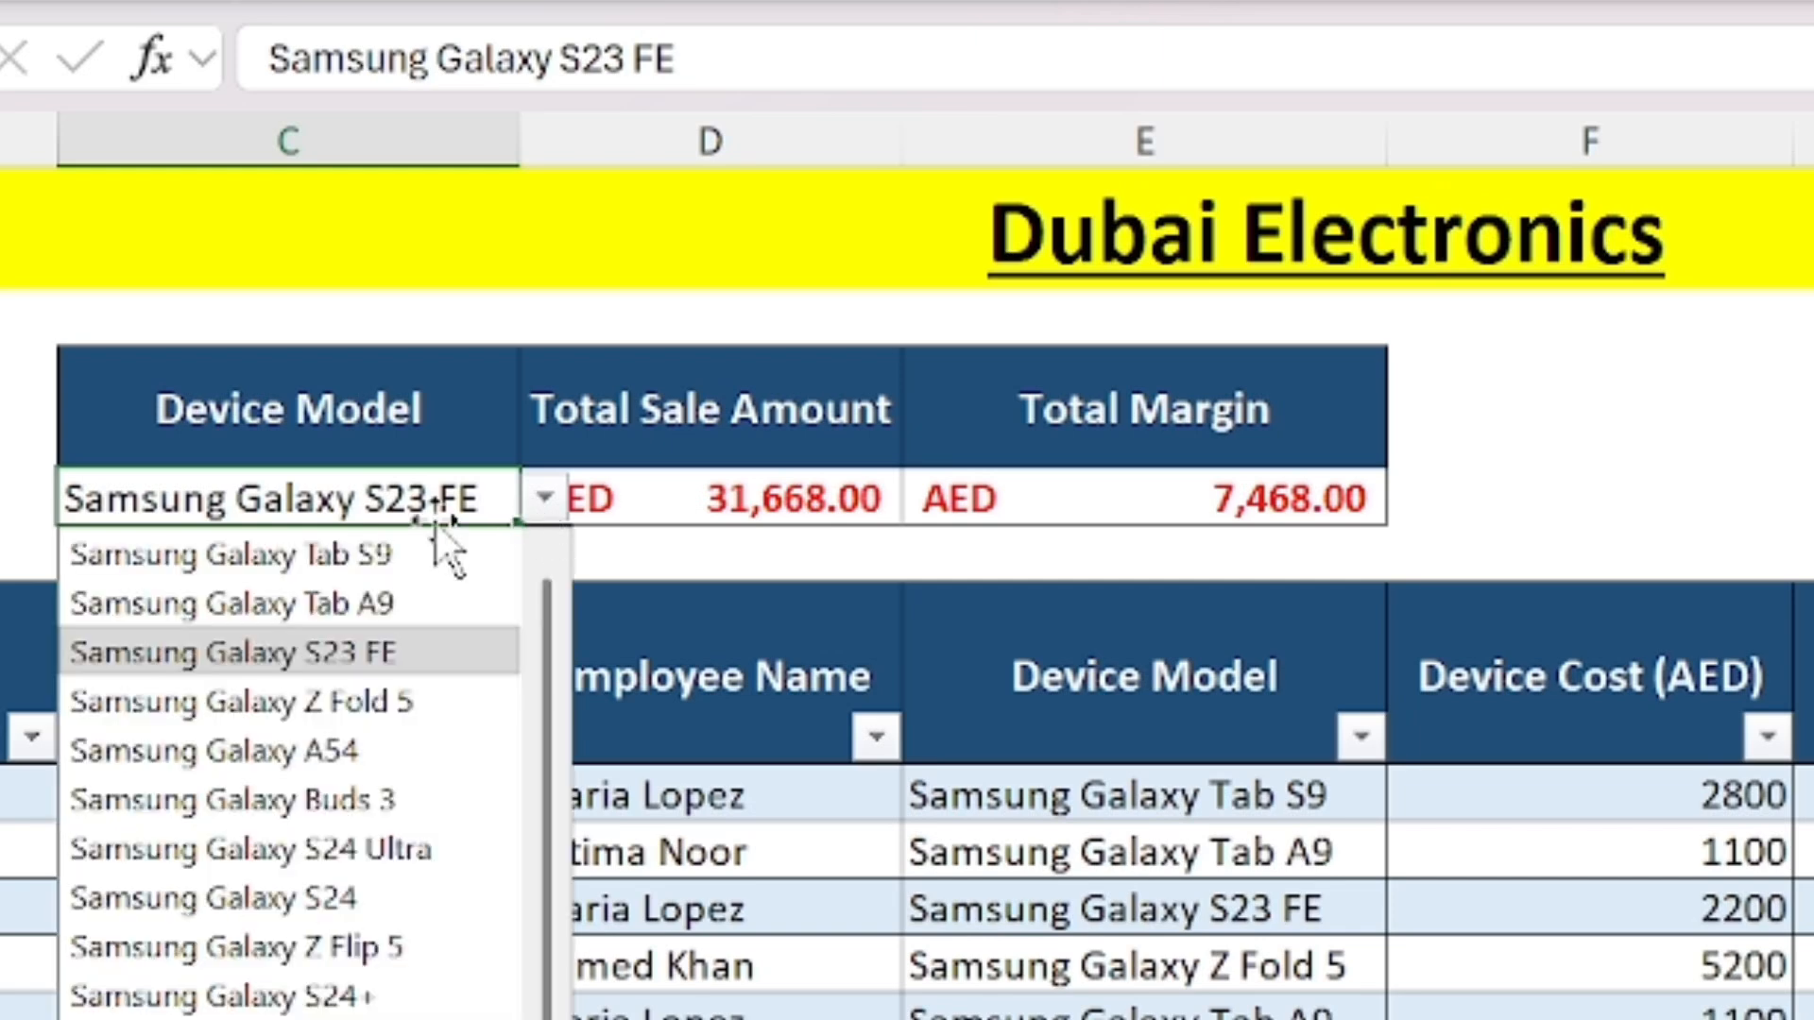
click(301, 556)
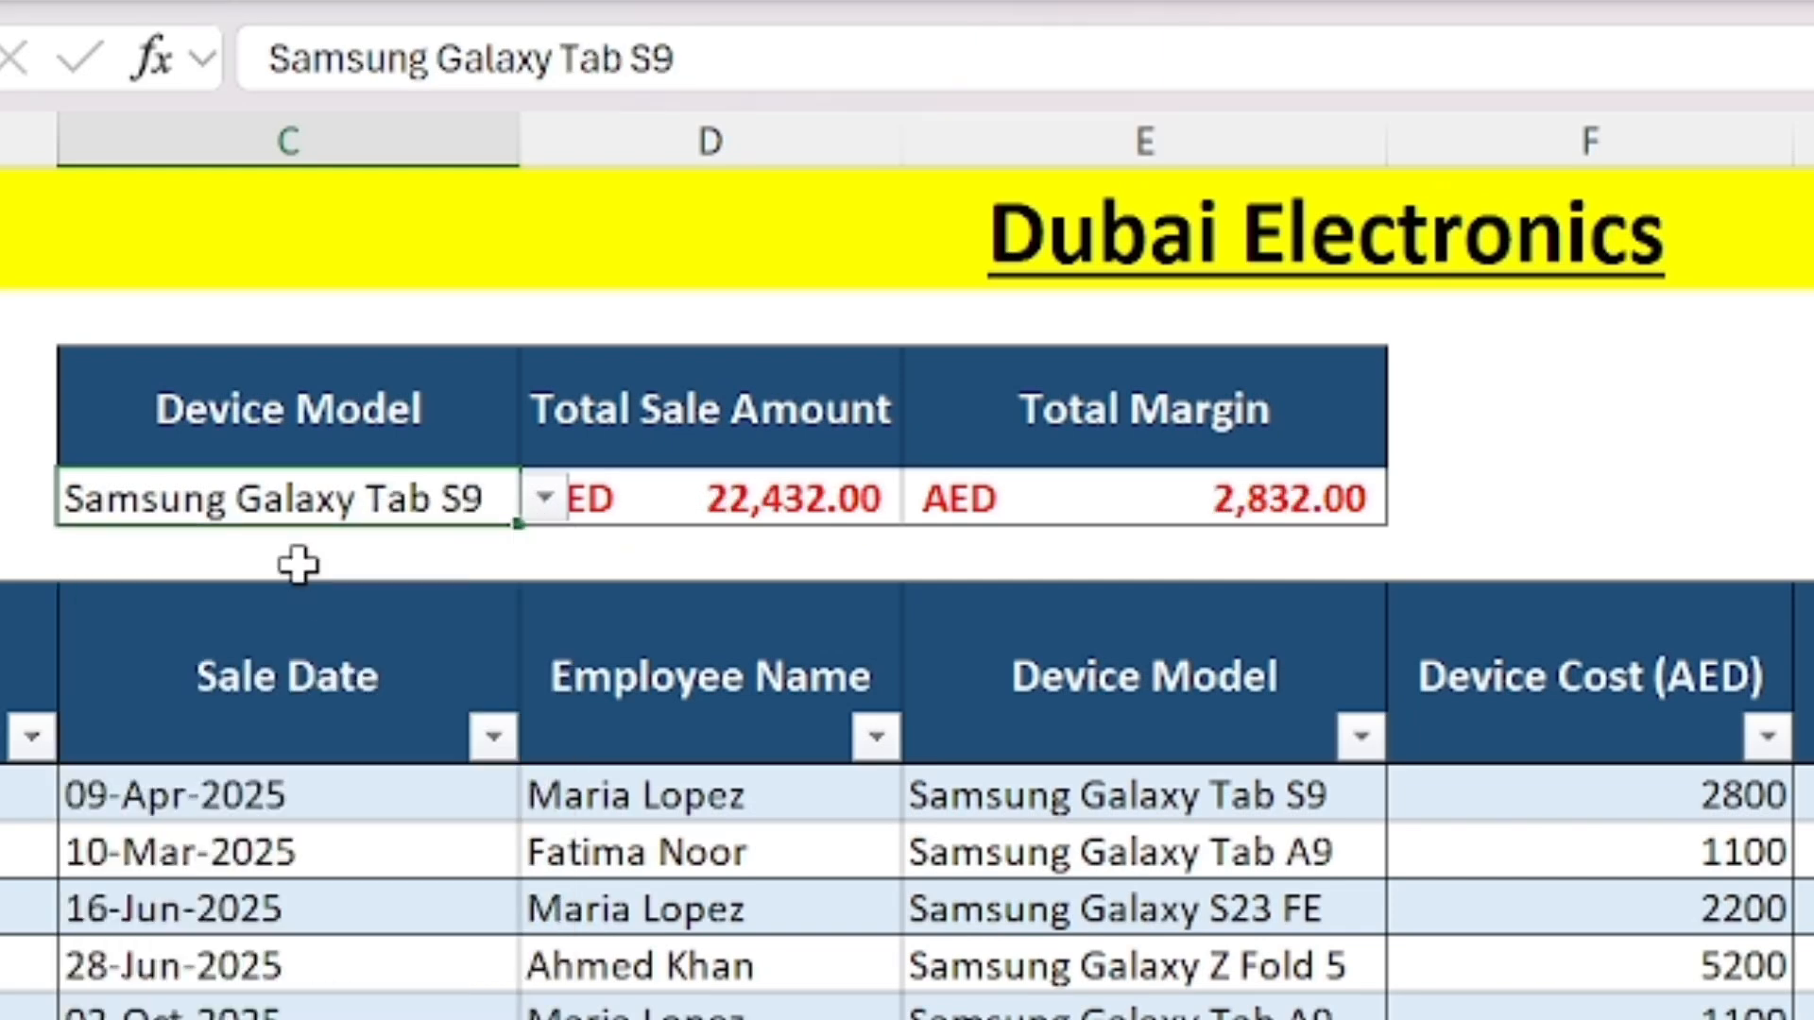
click(545, 499)
click(444, 836)
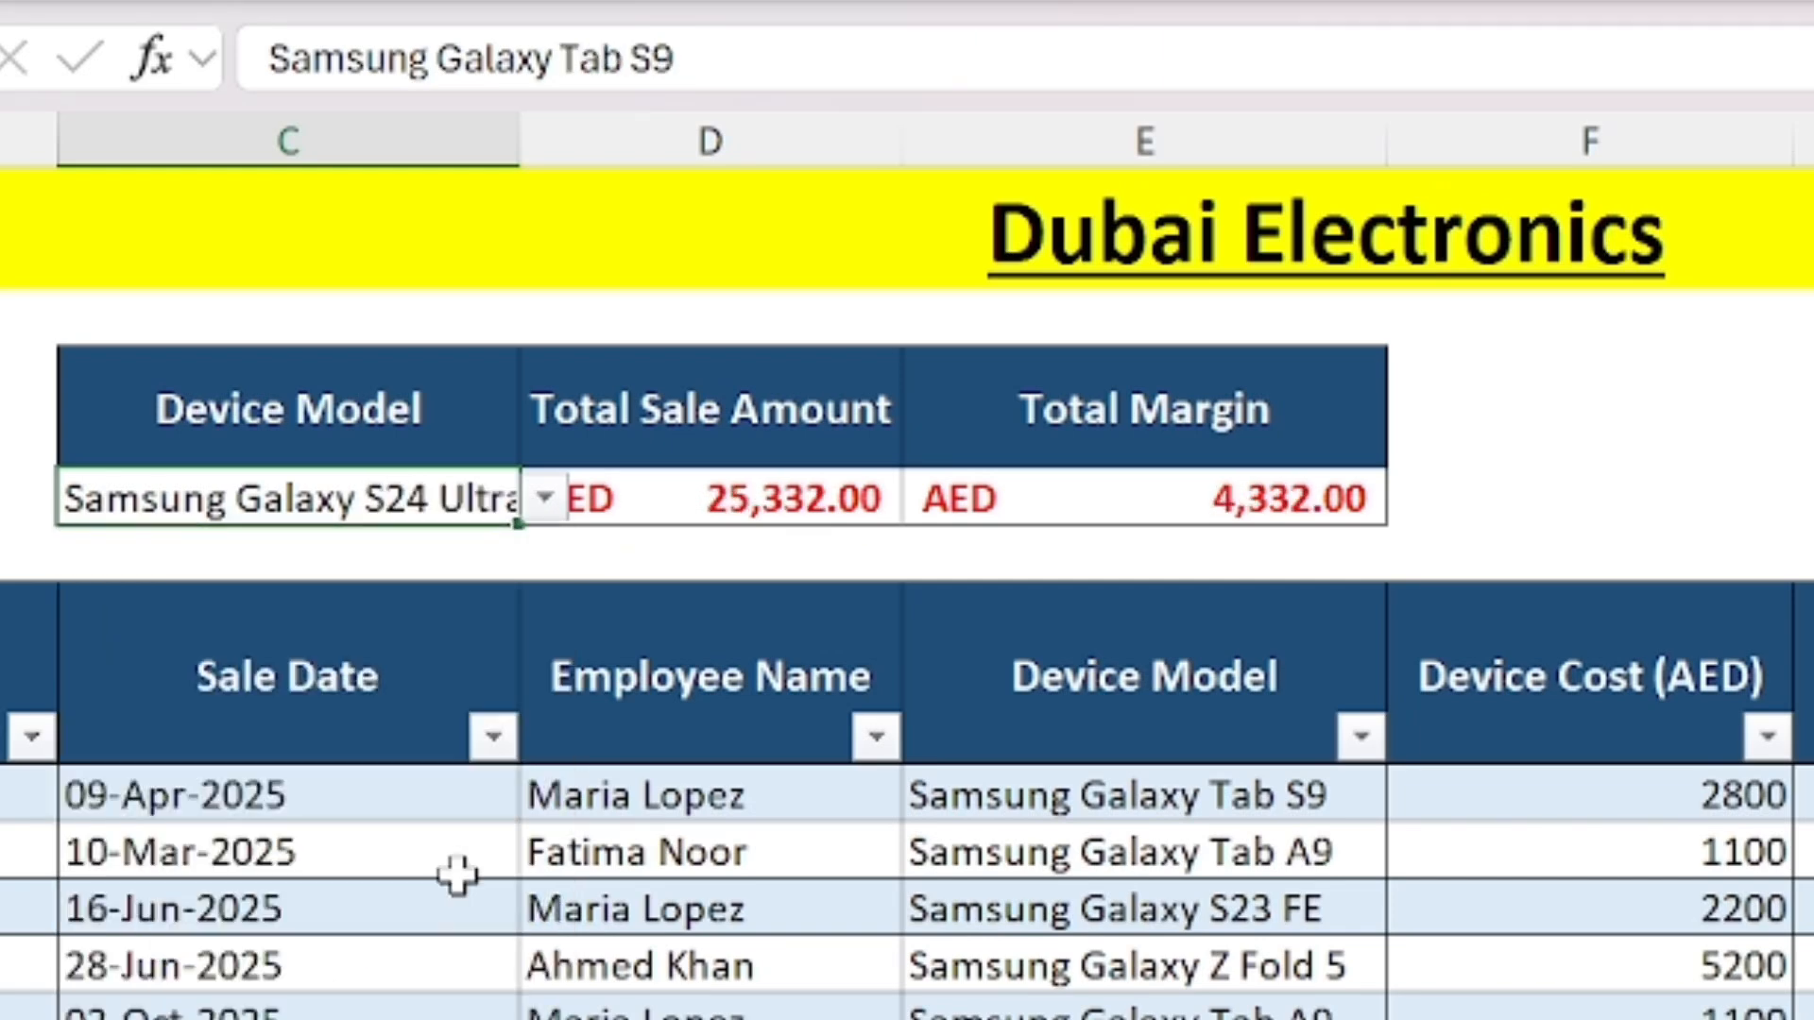